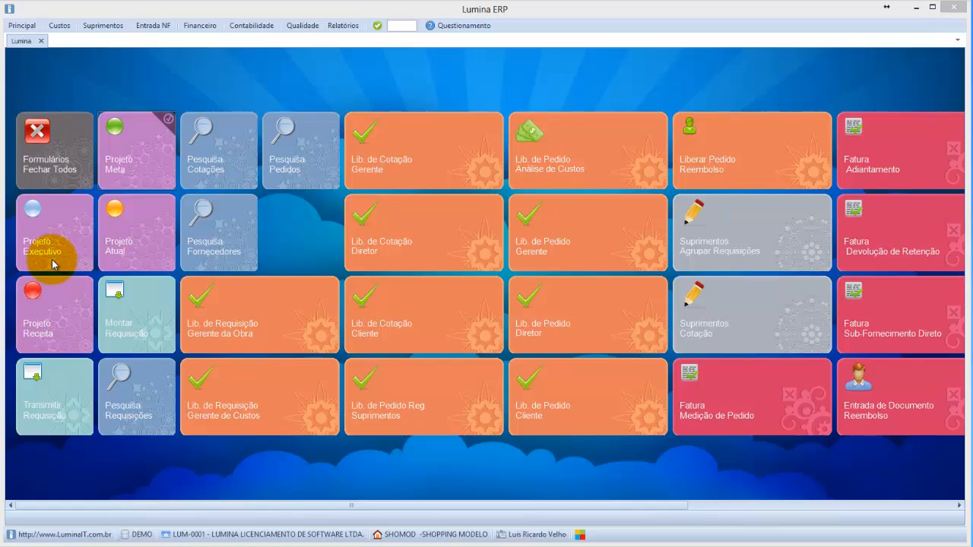
Open the Projeto Meta budget, expand all WBS levels, and enlarge the WBS grid's height
left_click(139, 160)
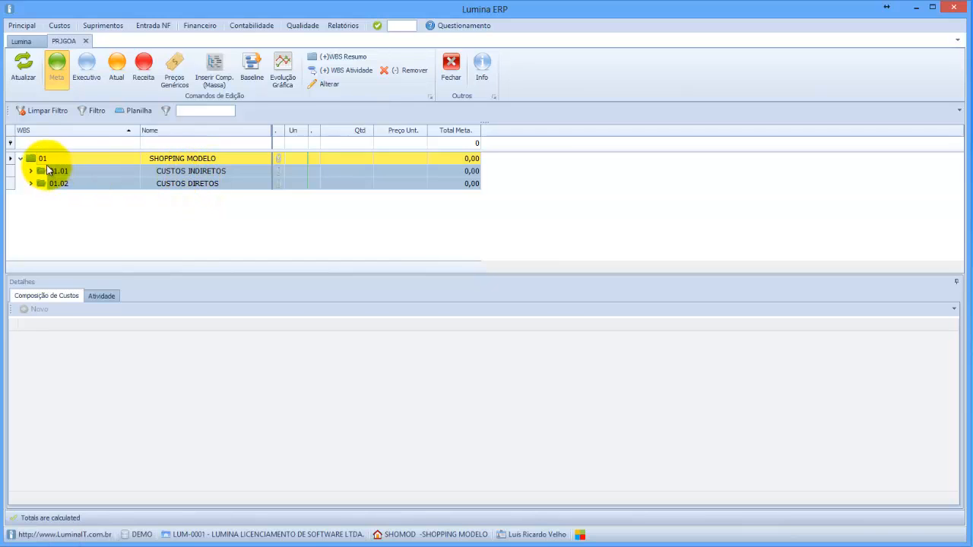
right_click(167, 171)
left_click(224, 216)
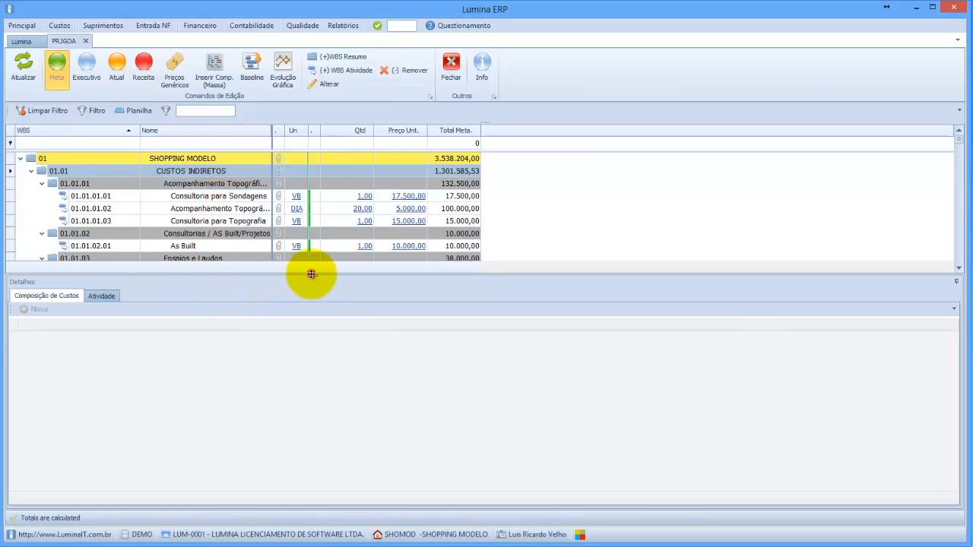
left_click_drag(311, 274, 300, 352)
Collapse the WBS from the Consultoria para Sondagens item to level 01 and expand all levels again
left_click(217, 196)
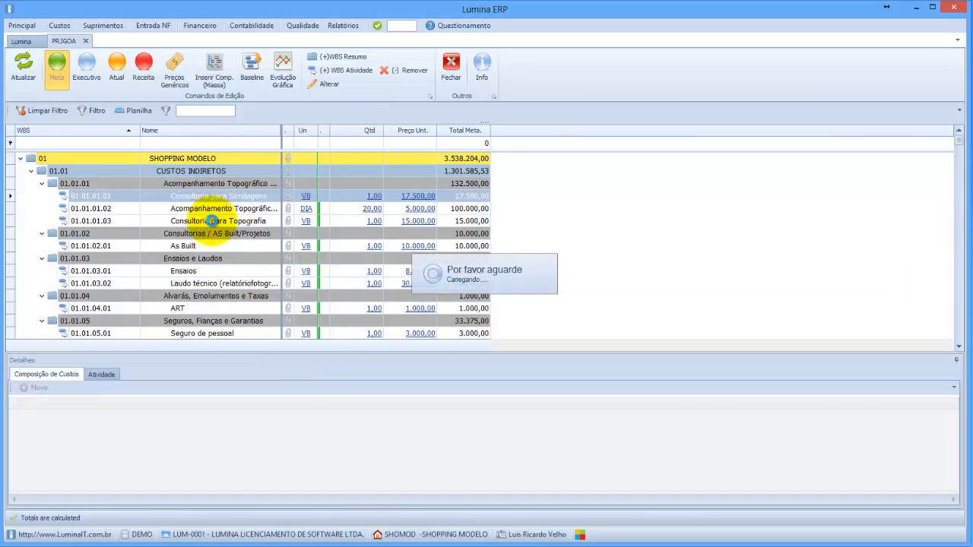
right_click(216, 203)
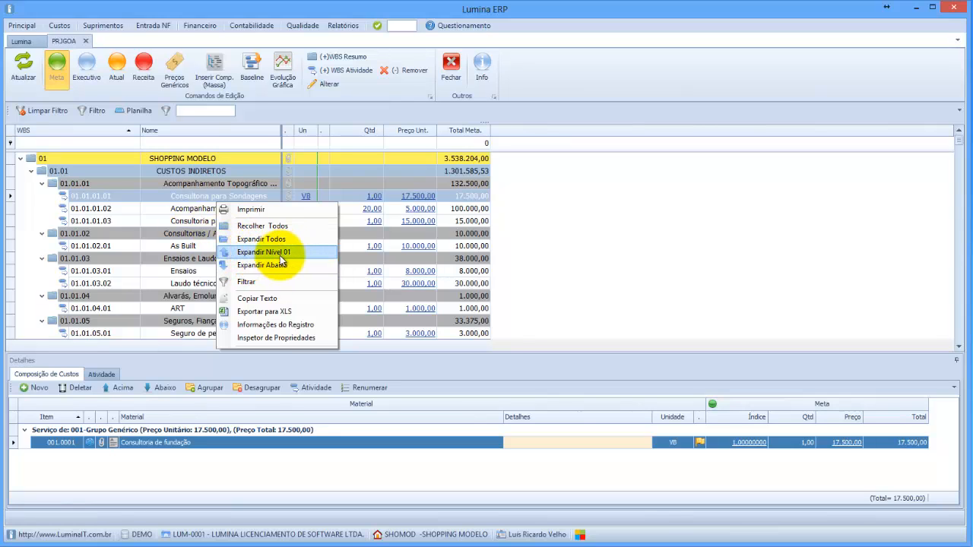
left_click(280, 254)
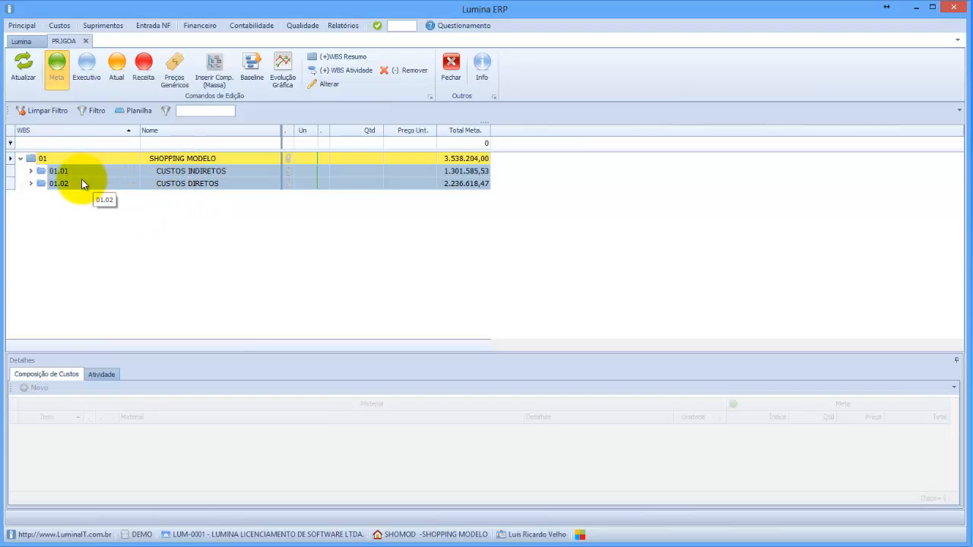
right_click(195, 183)
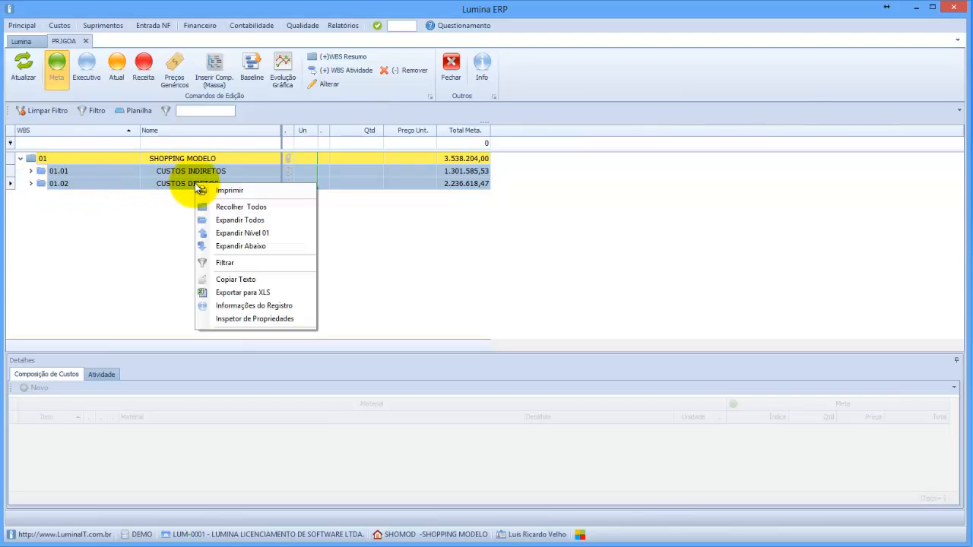
left_click(251, 220)
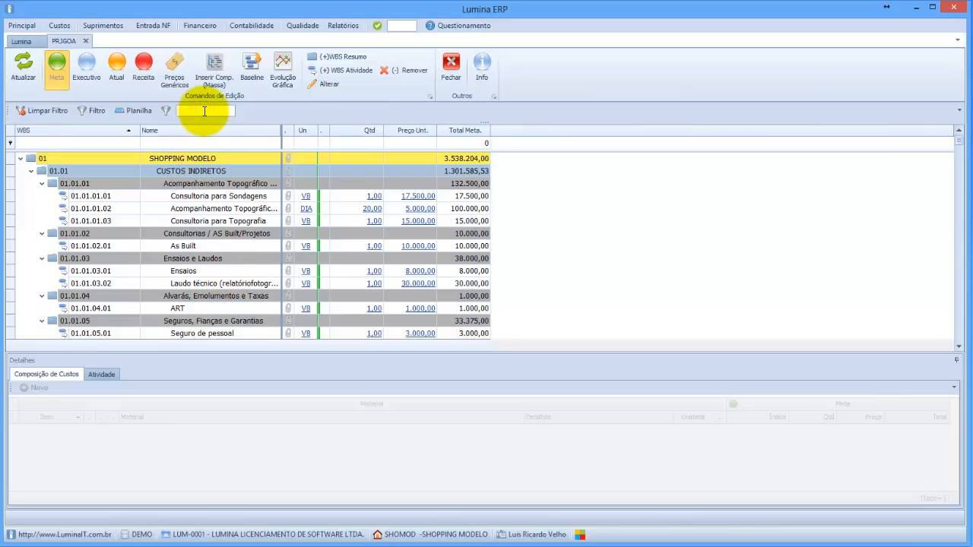
Filter the WBS items' Nome column by "alvenari" and clear that filter
left_click(194, 140)
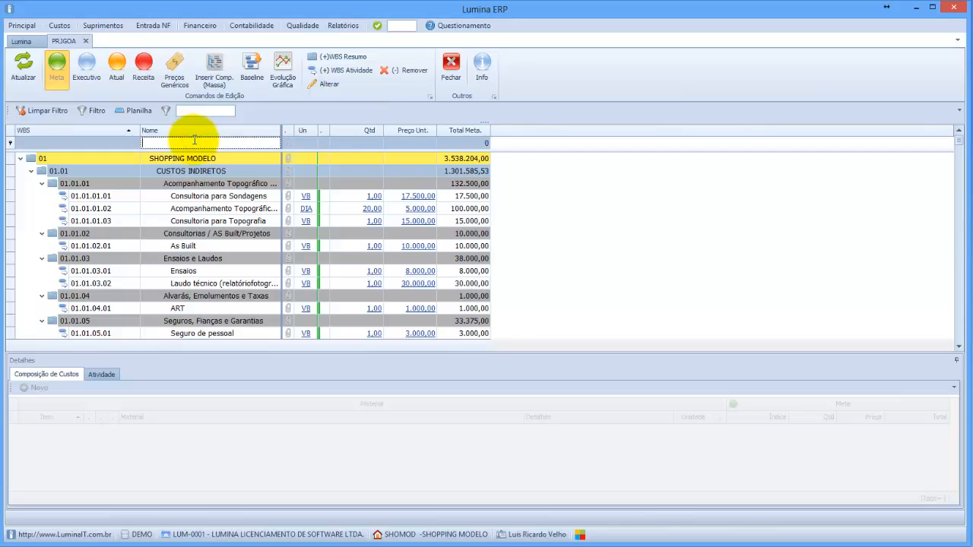
type("alvenari")
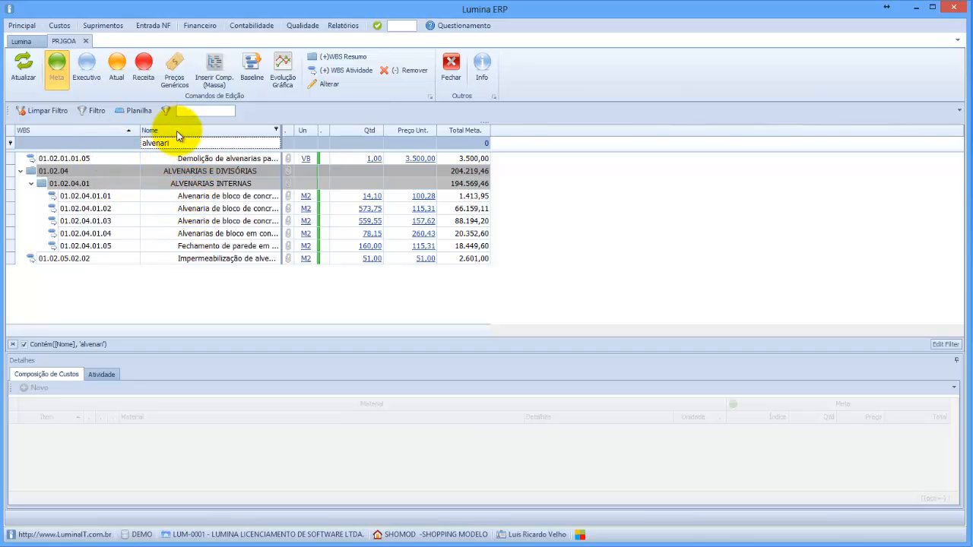
left_click_drag(173, 143, 119, 138)
key("BackSpace")
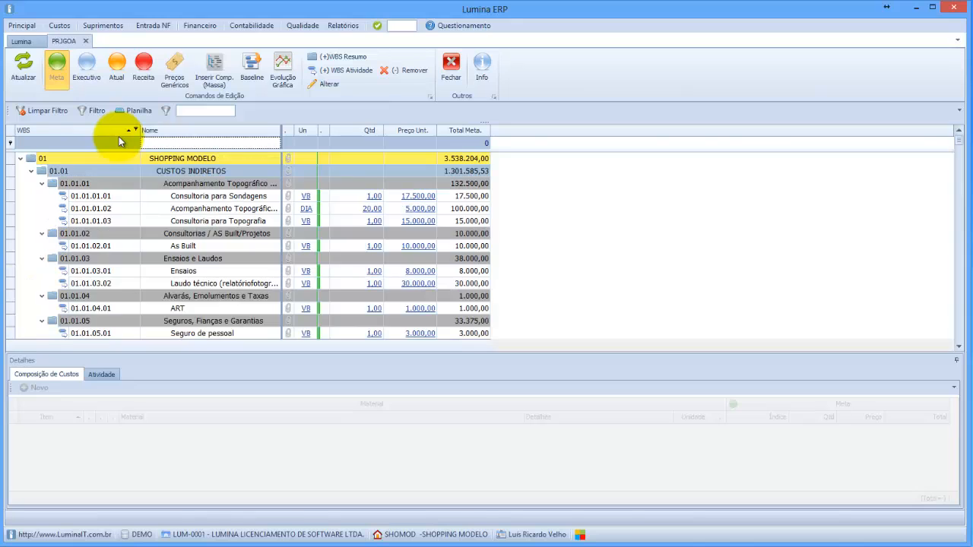
Search the whole WBS structure for "alvenaria", keeping the parent levels of the matching items
left_click(190, 110)
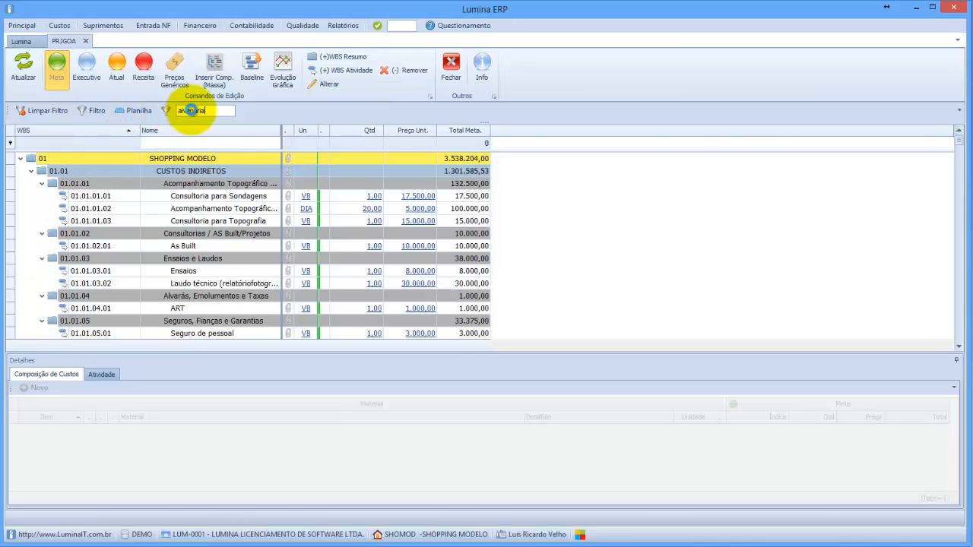
type("alvenaria")
key("Return")
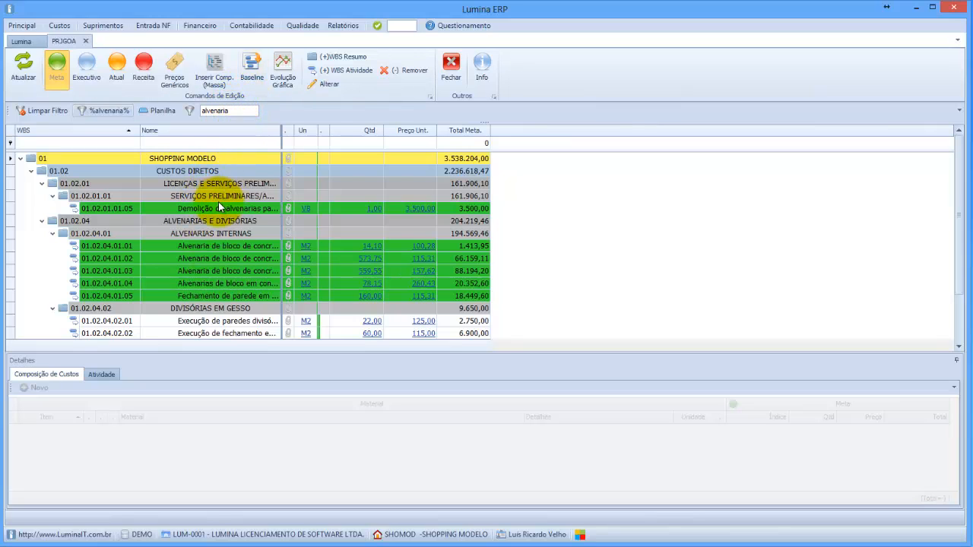
Change the WBS structure search to "bloco" and look through the highlighted items down to PINTURA
left_click(233, 112)
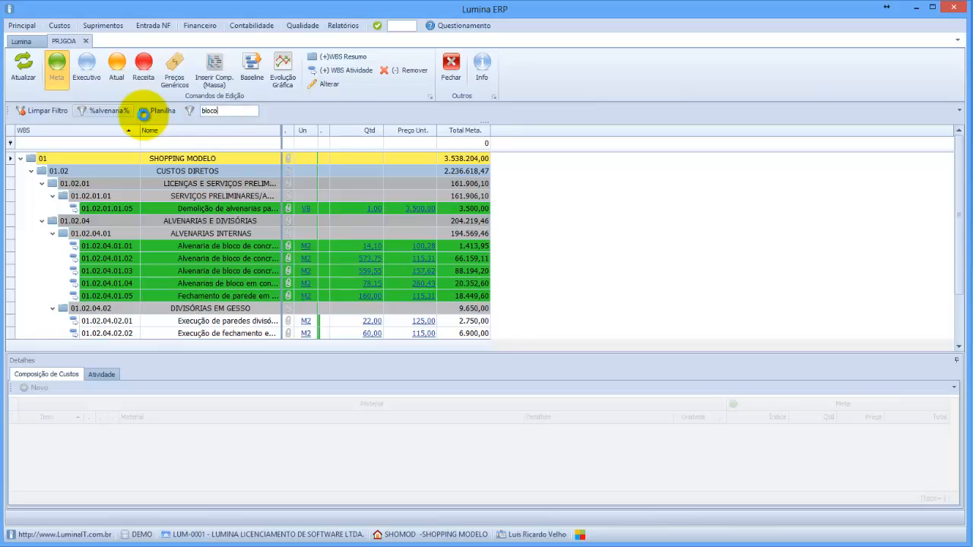
key("Return")
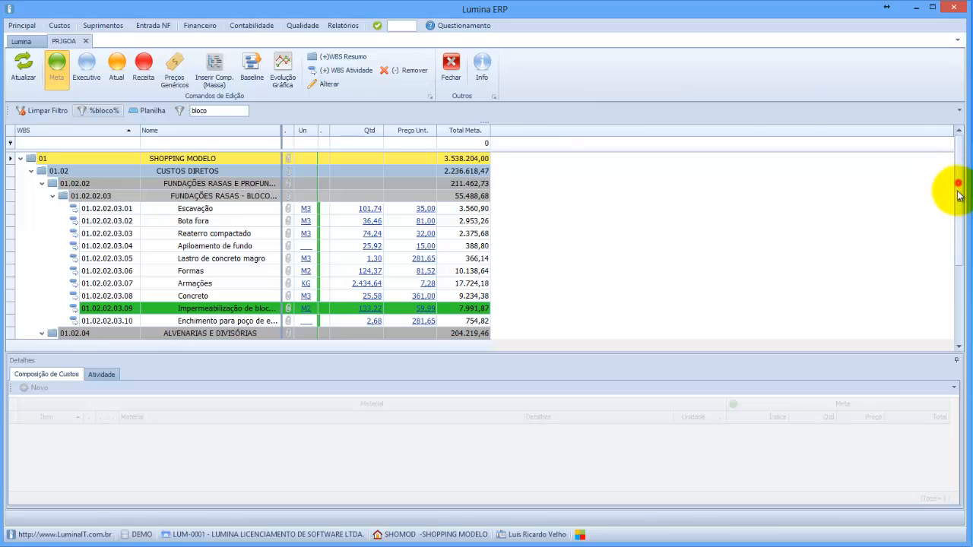
left_click_drag(957, 190, 949, 275)
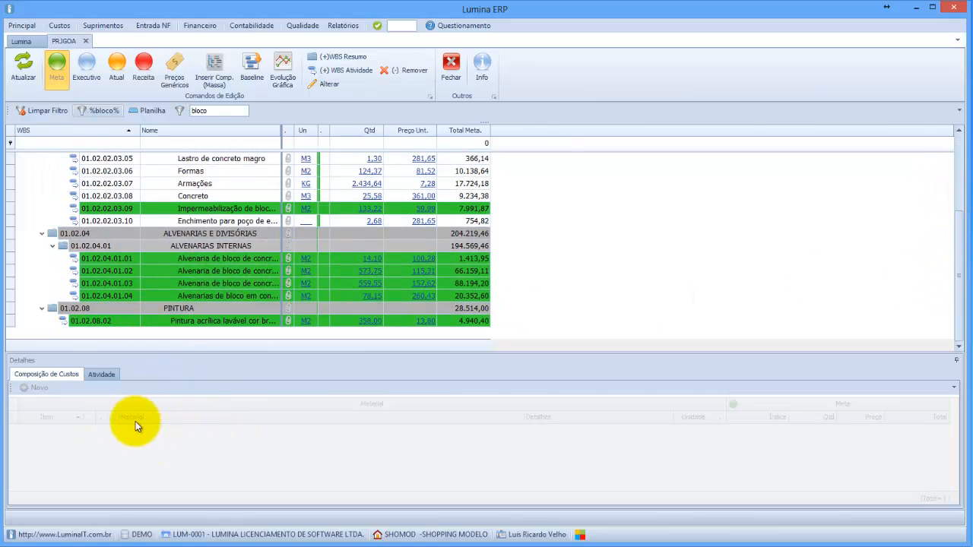
Add the material "1/2 Bloco Ceramica Canaleta Vedação 09x19x19" to activity 01.02.04.01.01's cost composition, filtering the materials by "bloco"
left_click(197, 259)
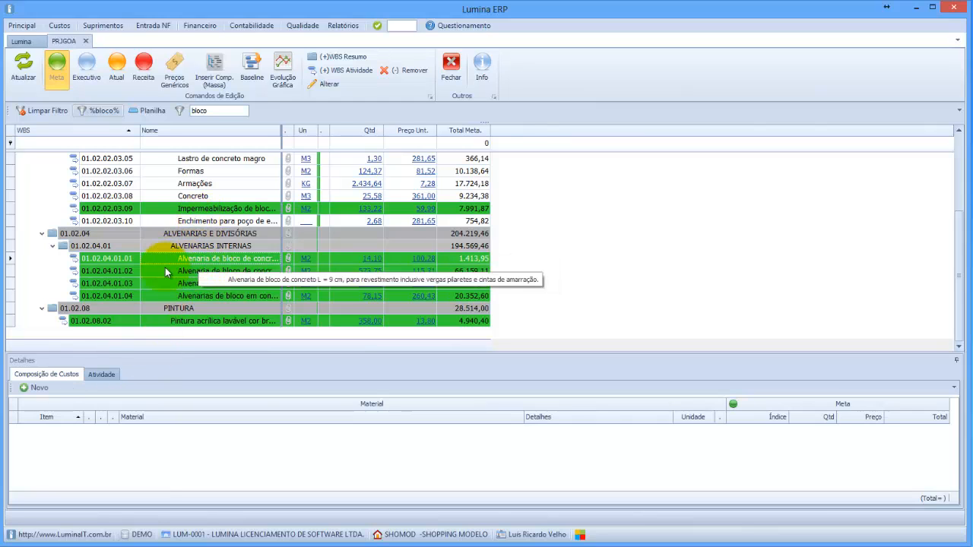
left_click(42, 388)
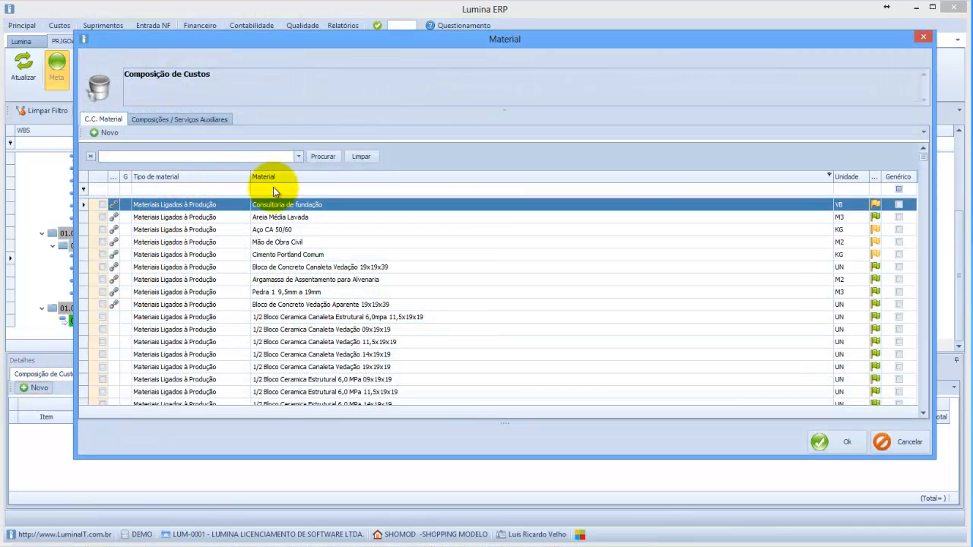
left_click(272, 189)
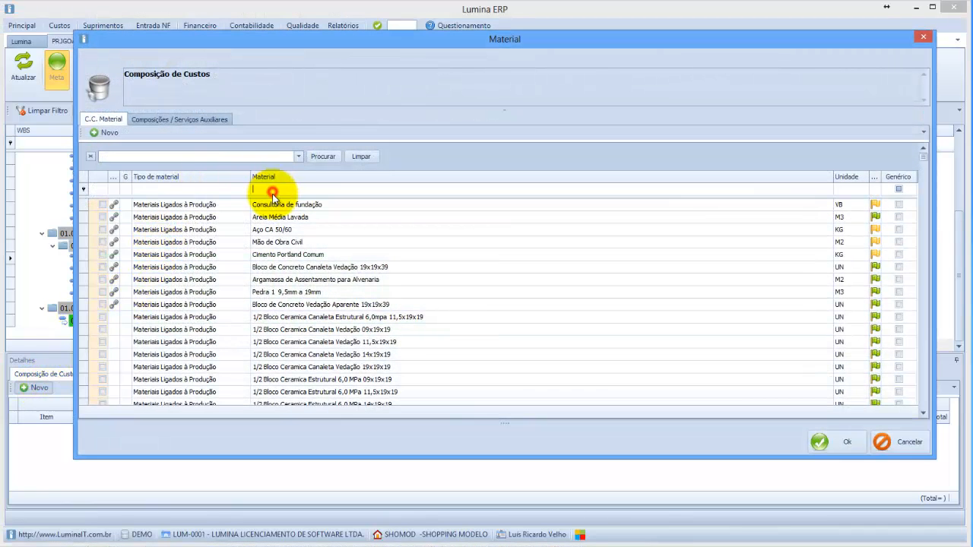
type("bloco")
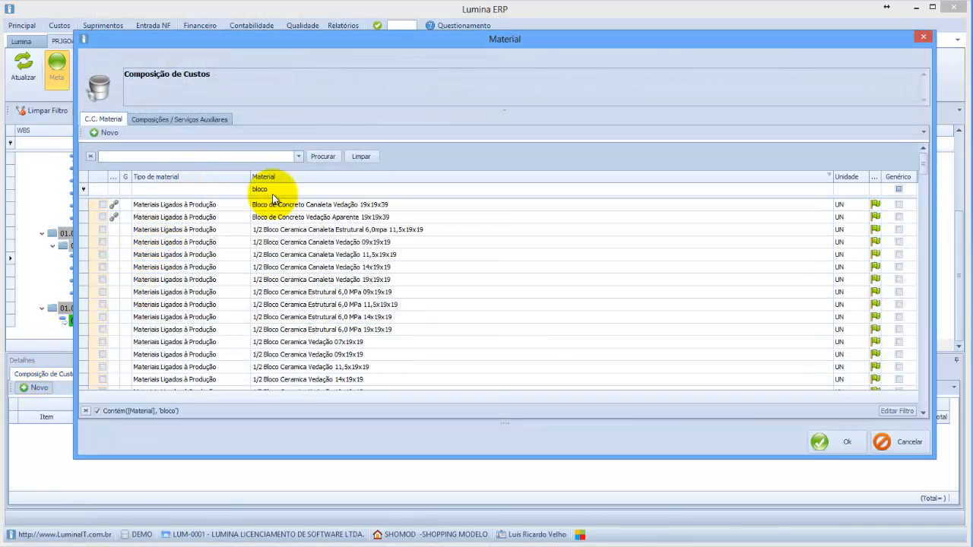
left_click(103, 242)
left_click(819, 442)
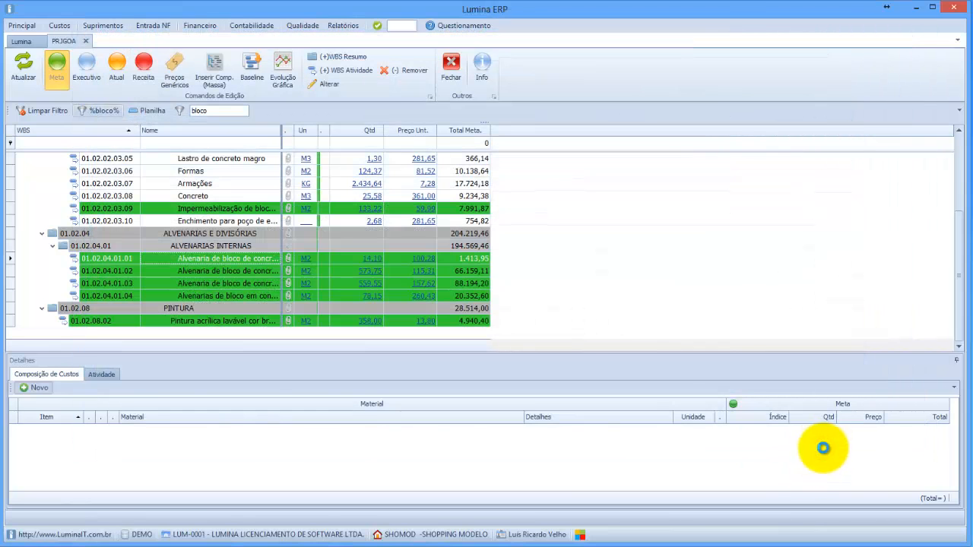
Clear the WBS filter and display the cost composition of Consultoria para Sondagens (01.01.01.01)
left_click(48, 111)
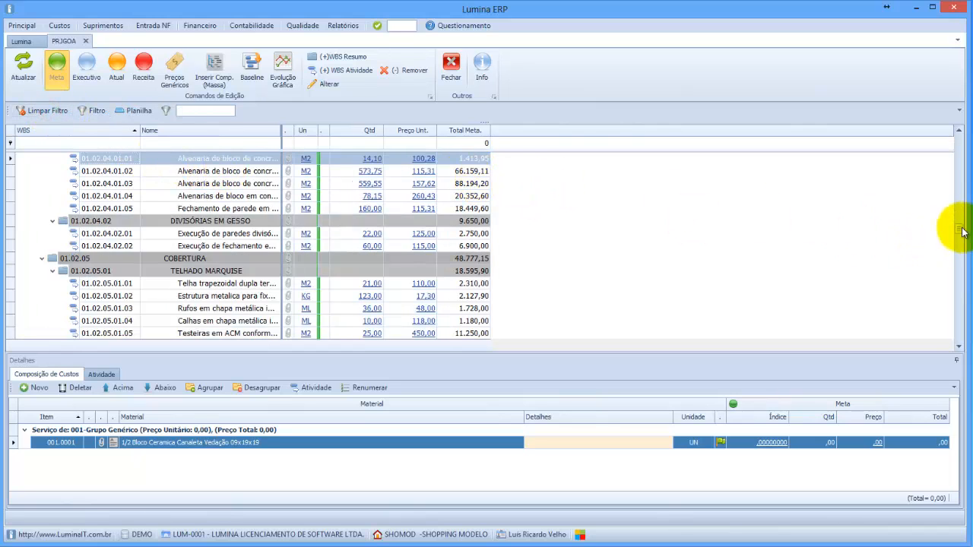
left_click_drag(962, 232, 951, 134)
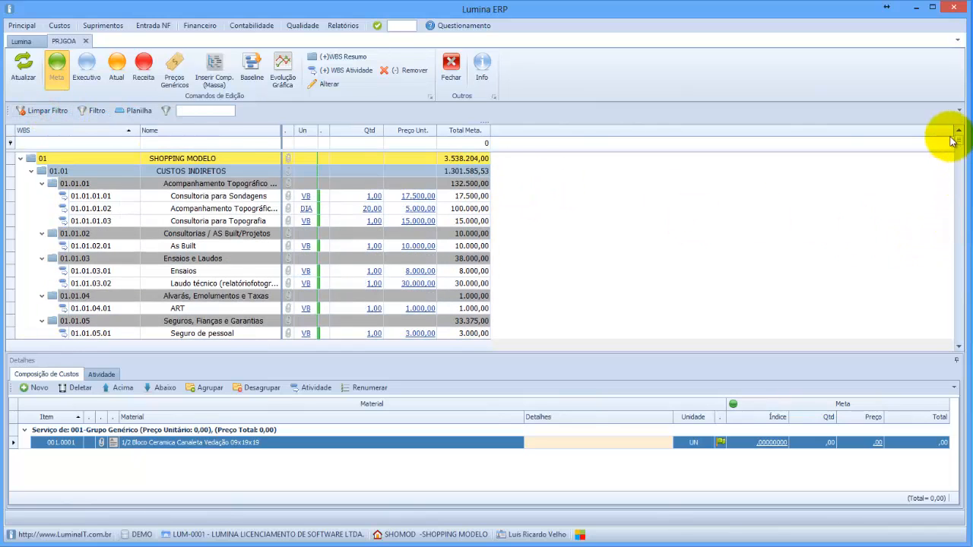
left_click(215, 197)
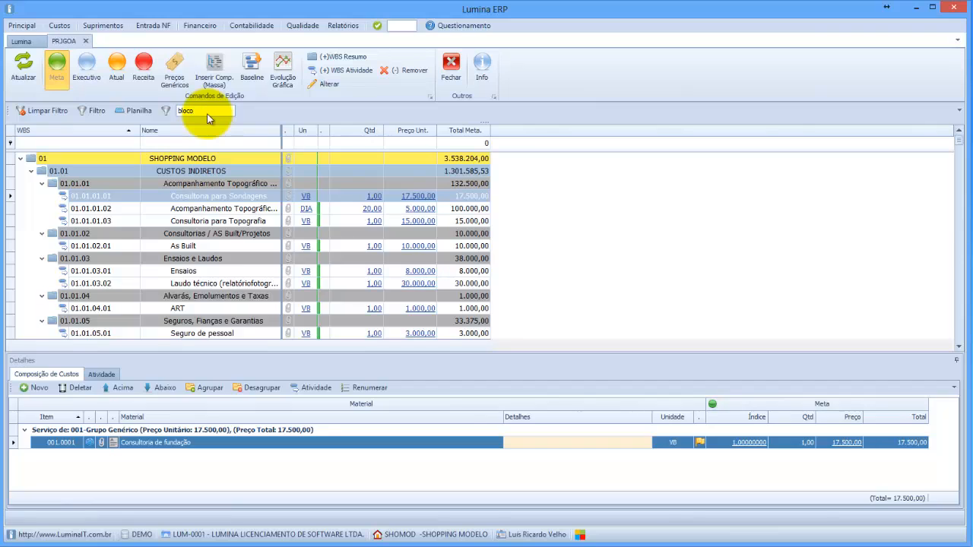
Filter the WBS by "bloco" again and widen the Nome column to show the longer activity descriptions
key("Return")
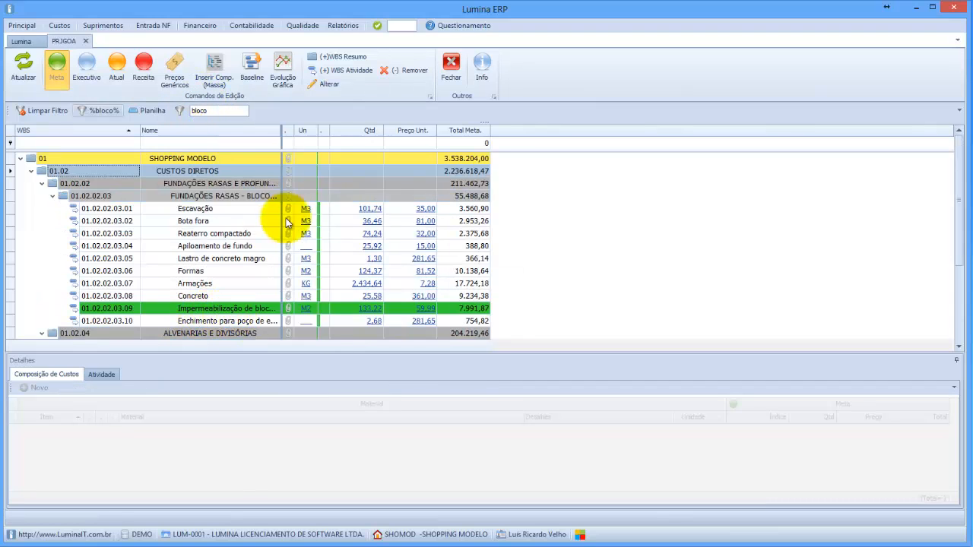
left_click_drag(281, 130, 353, 130)
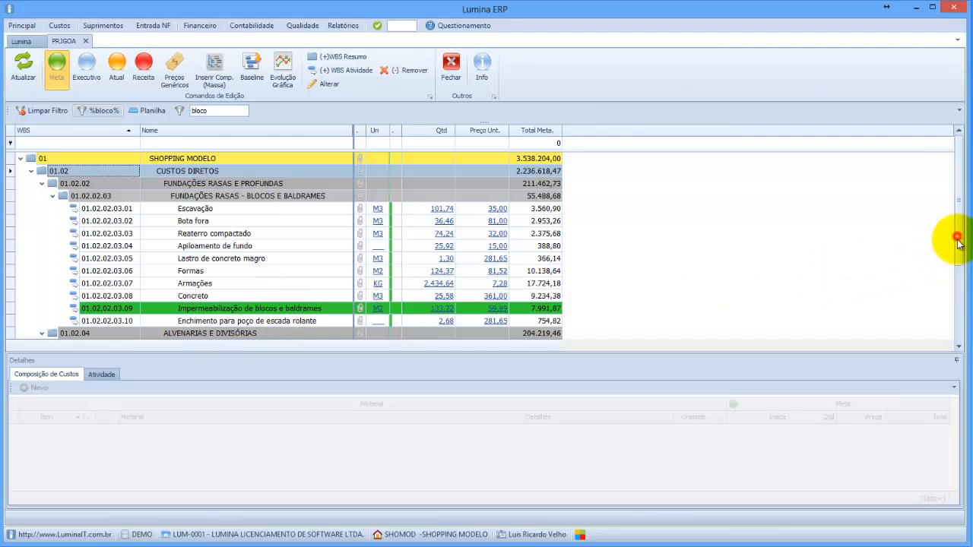
left_click_drag(956, 239, 955, 330)
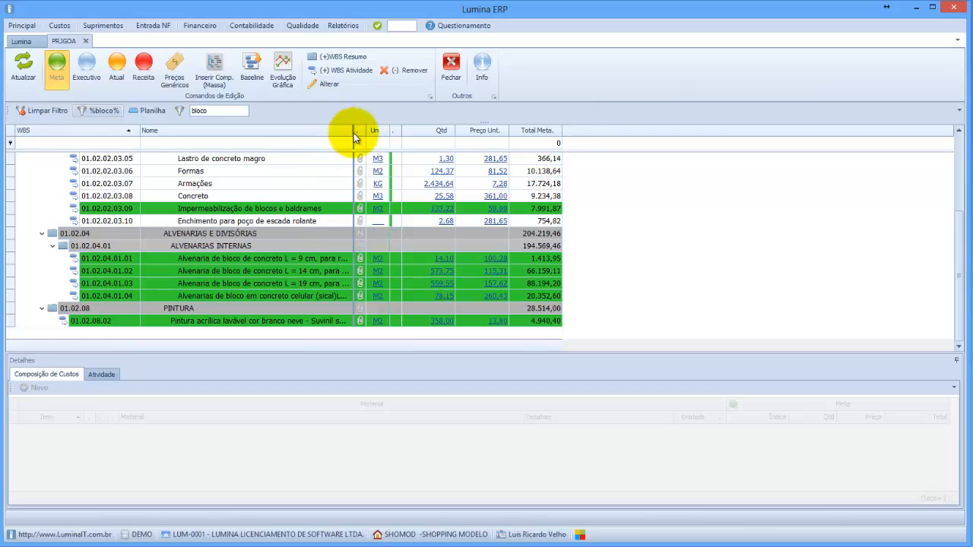
left_click_drag(350, 131, 441, 138)
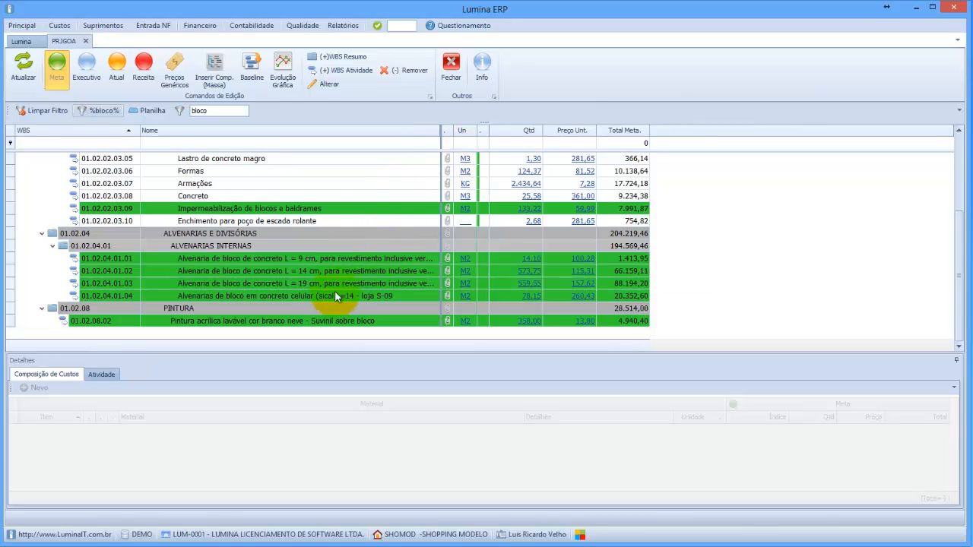
Review the cost composition of the 19 cm concrete block masonry activity, 01.02.04.01.03
left_click(226, 283)
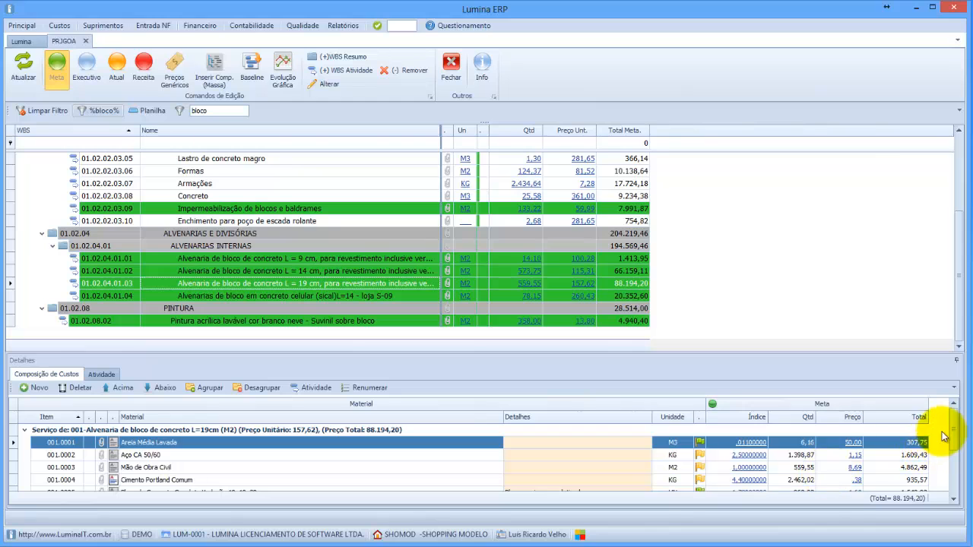
left_click_drag(954, 439, 949, 404)
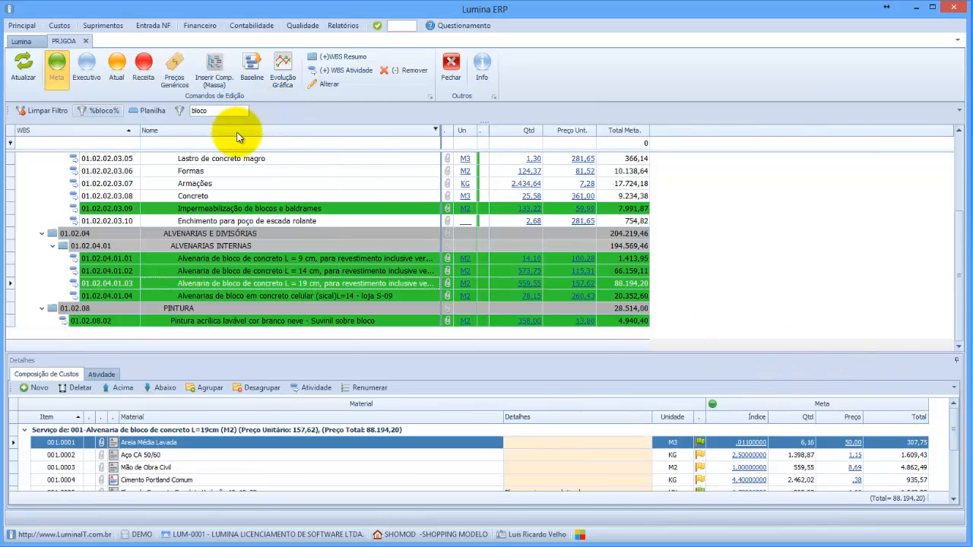
Add the material "1/2 Bloco Ceramica Canaleta Vedação 09x19x19" to the Formas activity 01.02.02.03.06, filtering materials by "bloco", and clear the WBS filter
left_click(245, 173)
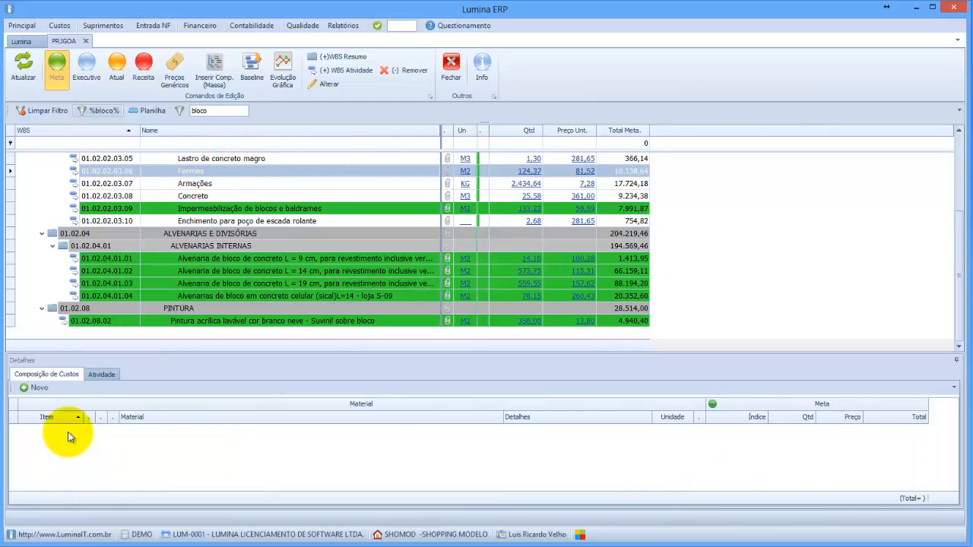
left_click(35, 387)
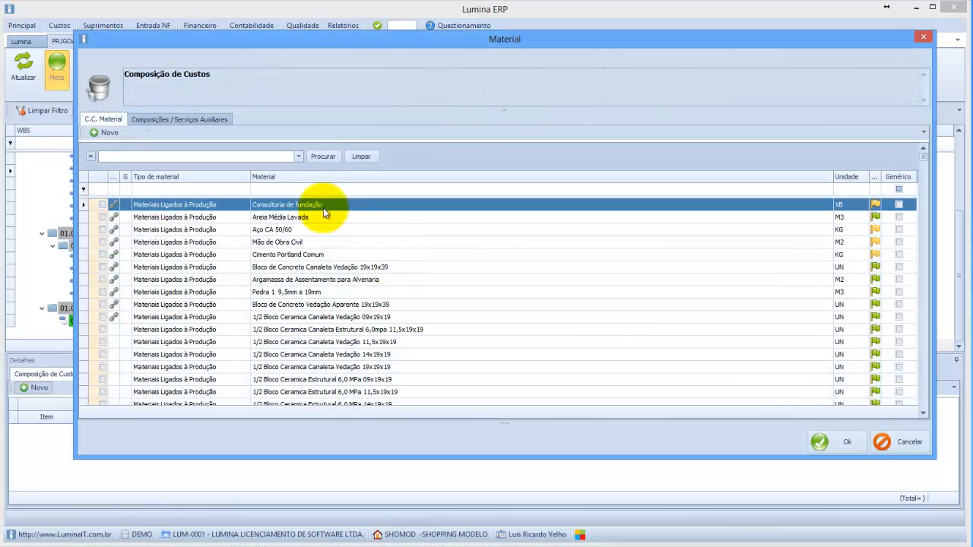
left_click(261, 189)
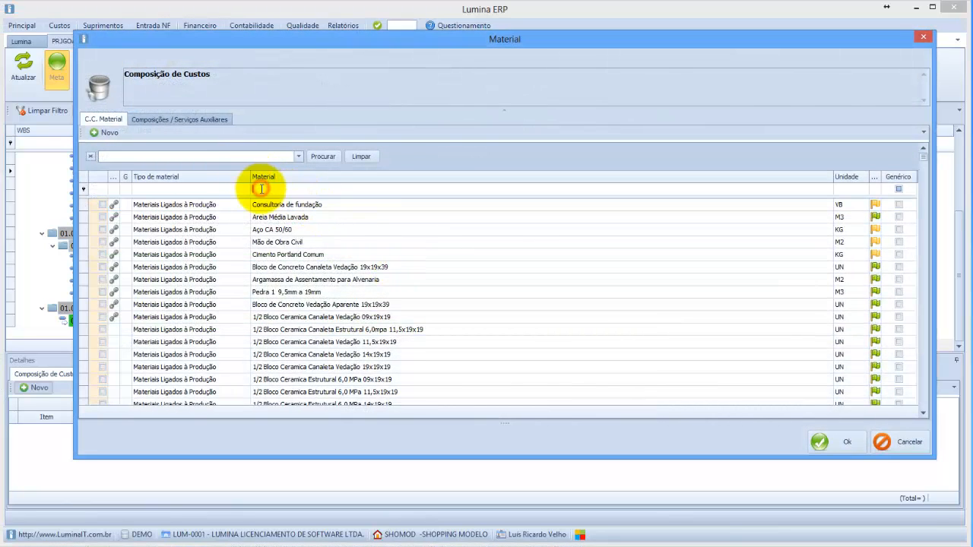
type("bloco")
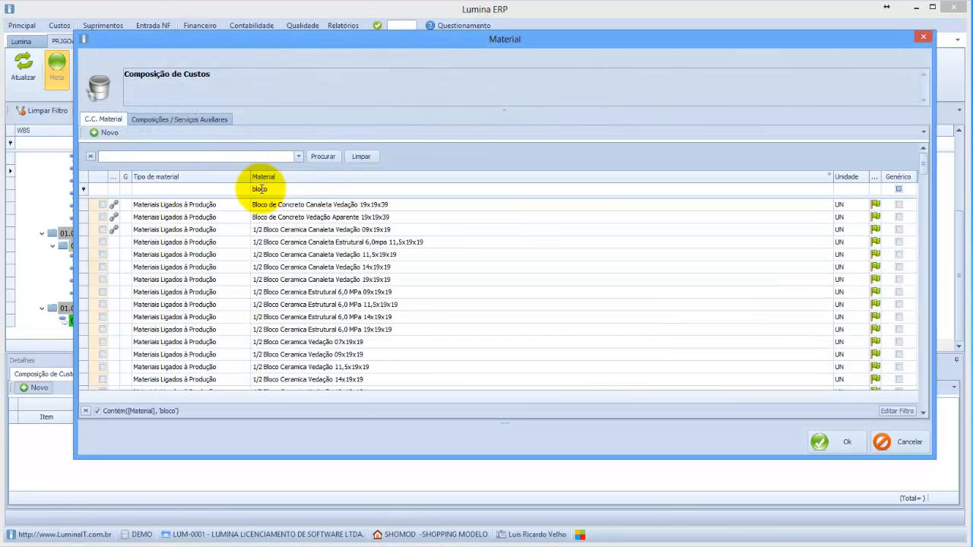
left_click(102, 231)
left_click(831, 447)
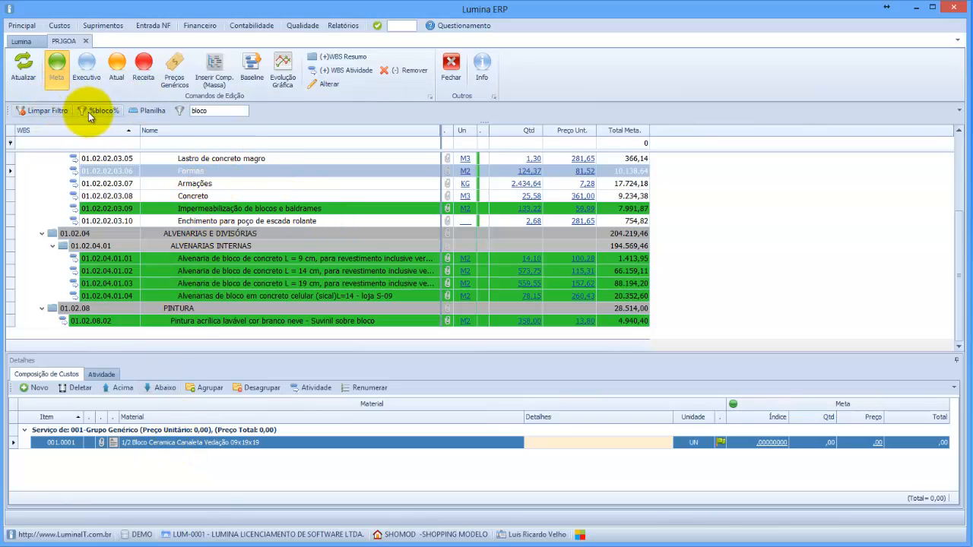
left_click(47, 111)
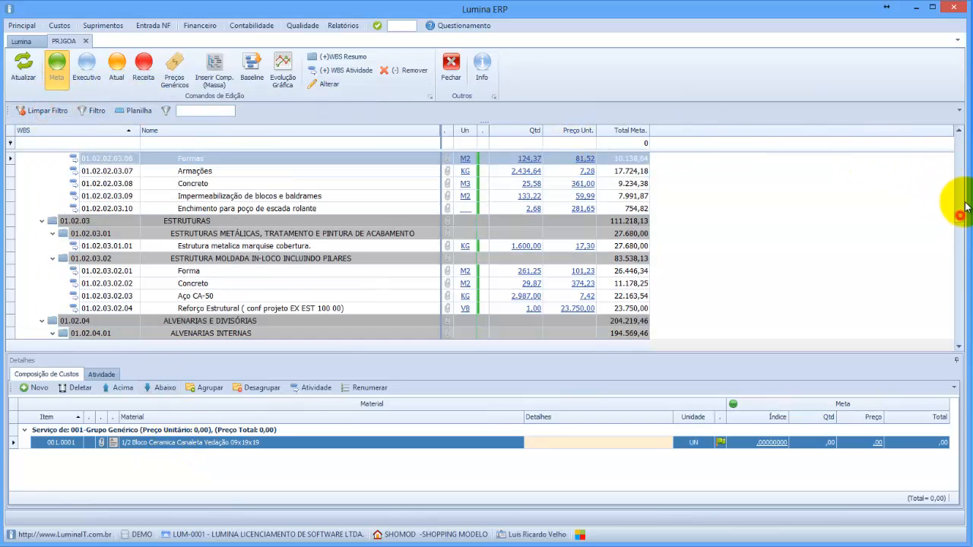
Filter the whole WBS by "bloco", review the cost composition of the Formas activity 01.02.02.03.06, and clear the filter
left_click_drag(956, 206, 954, 137)
left_click(252, 196)
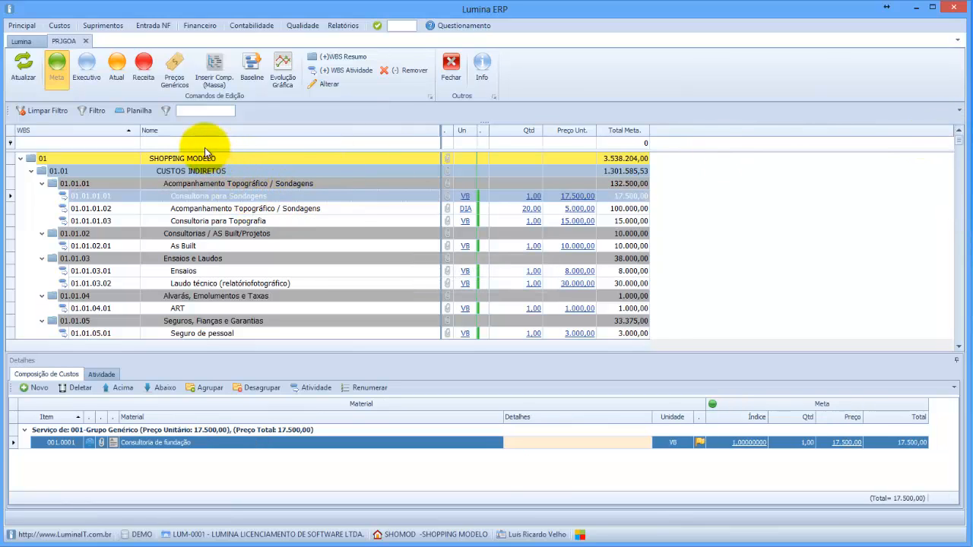
left_click(193, 111)
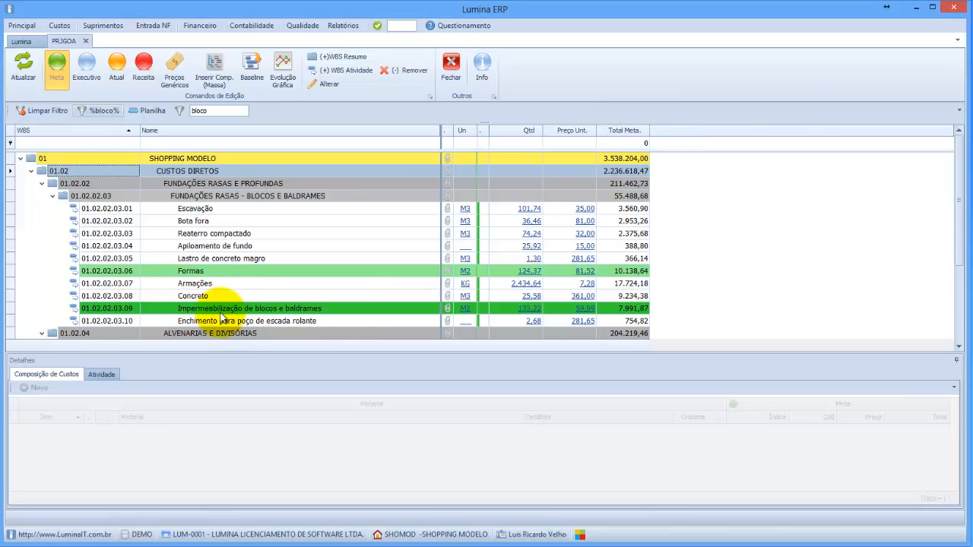
left_click(191, 272)
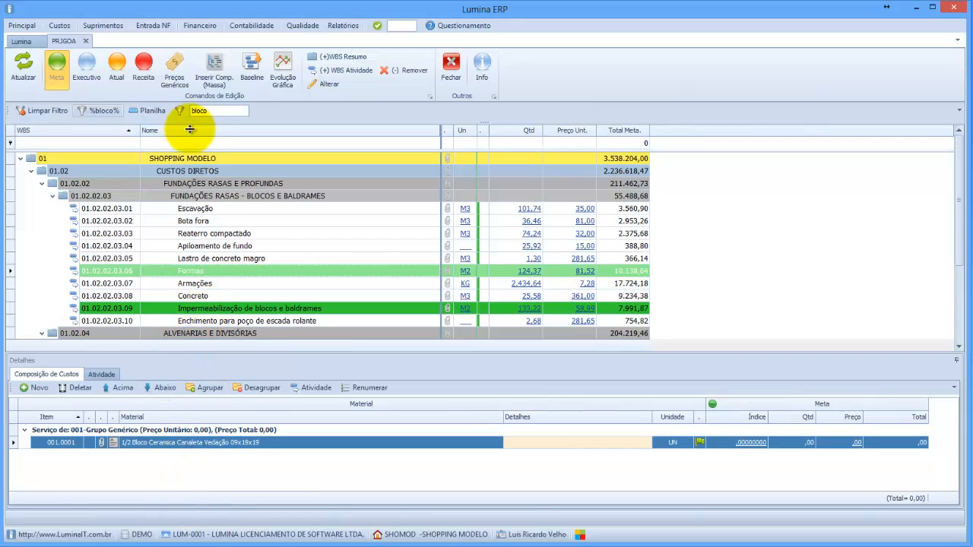
left_click(51, 110)
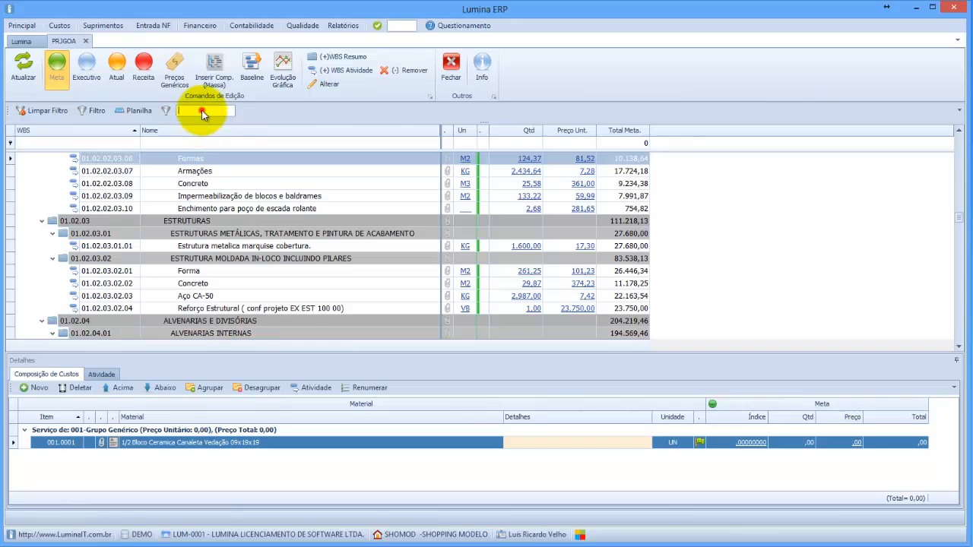
Filter the WBS by "blo" in the Nome column and empty that column filter again
left_click(174, 143)
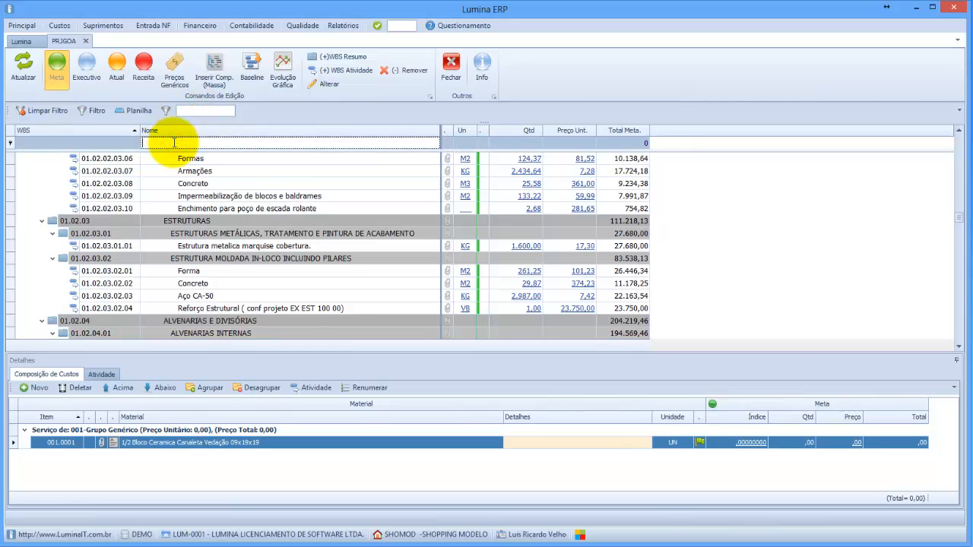
type("blo")
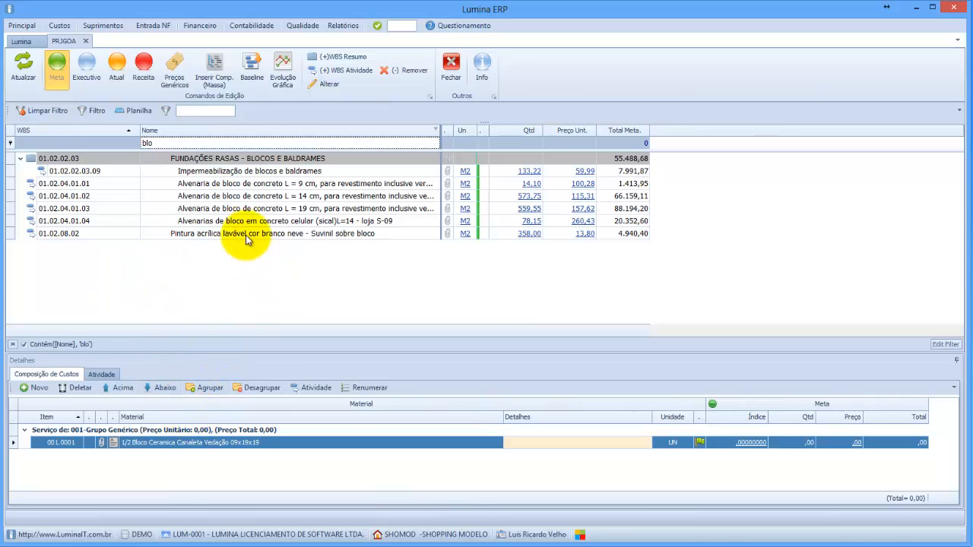
key("BackSpace")
key("BackSpace")
key("BackSpace")
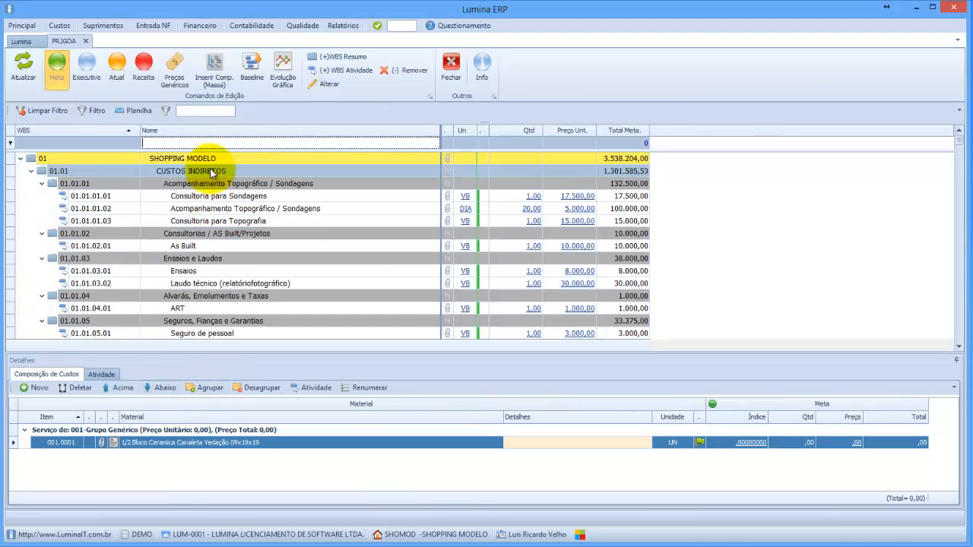
Collapse the WBS to level 01, try the general WBS filter on the collapsed tree, and clear it
right_click(192, 199)
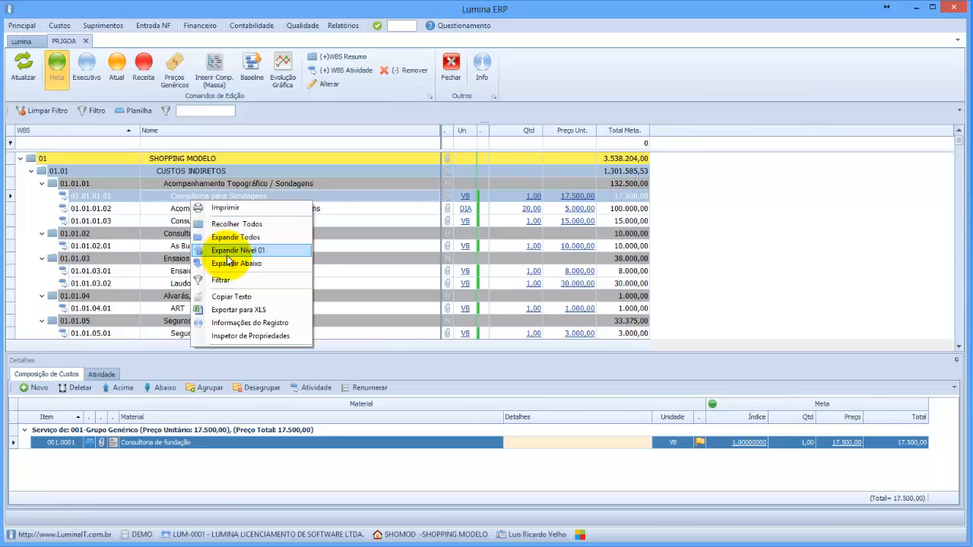
left_click(228, 250)
left_click(191, 111)
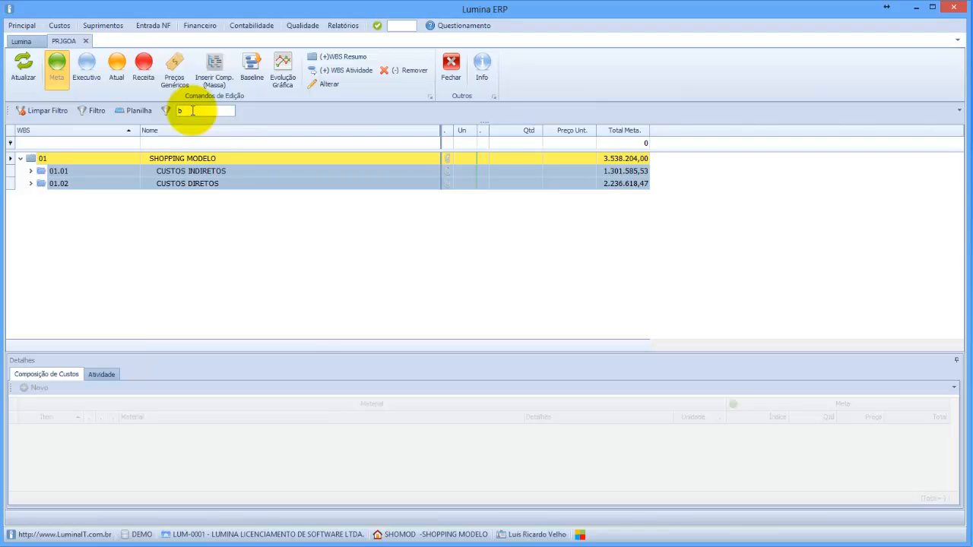
Filter the expanded WBS by "bloco" in the Nome column and remove that column filter
left_click(184, 144)
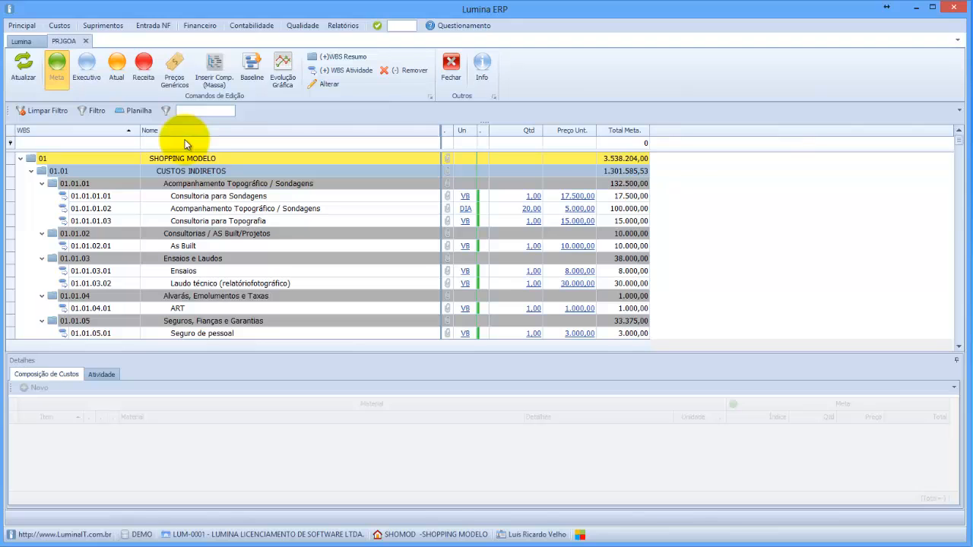
left_click(184, 142)
type("bloco")
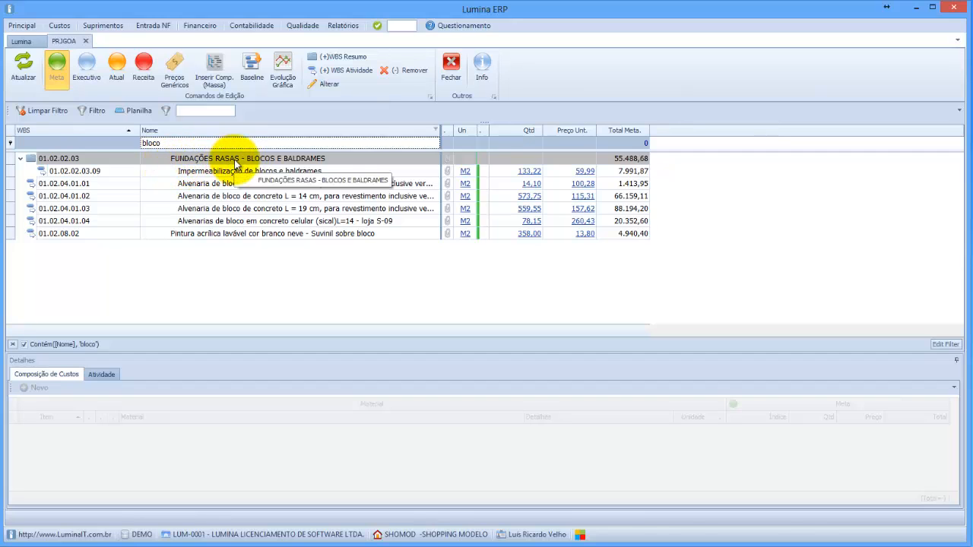
left_click_drag(177, 140, 82, 131)
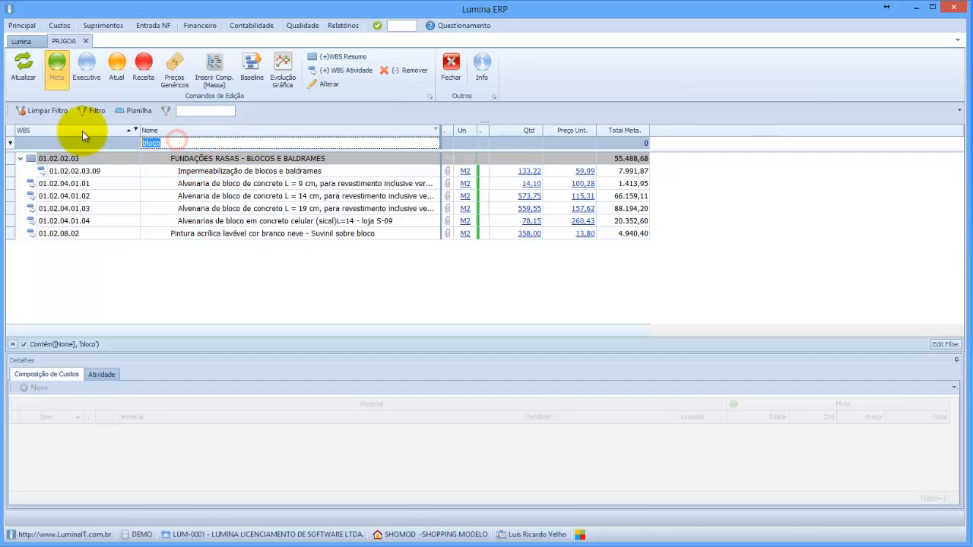
key("Delete")
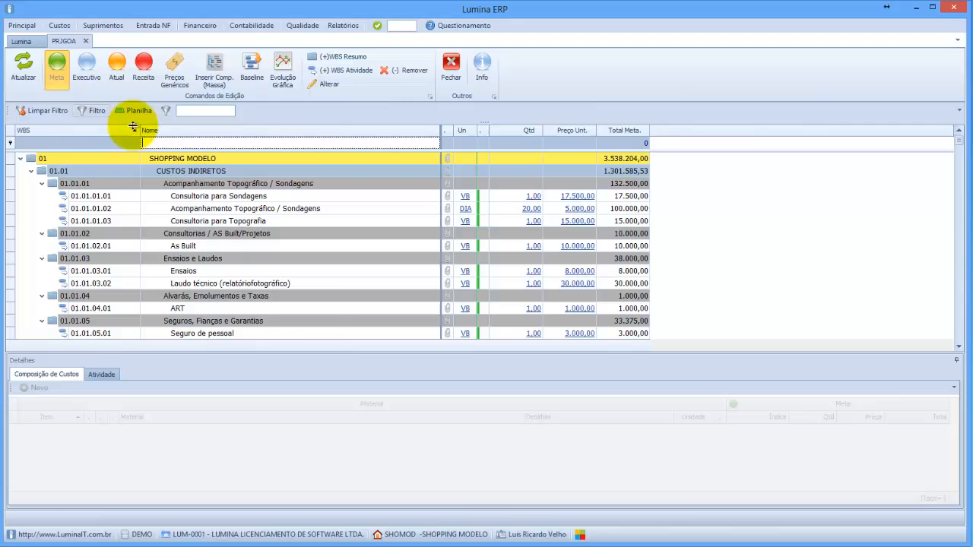
Collapse the WBS to level 01, try filtering the Nome column by "bloco", and reset the general WBS filter
right_click(218, 208)
left_click(244, 256)
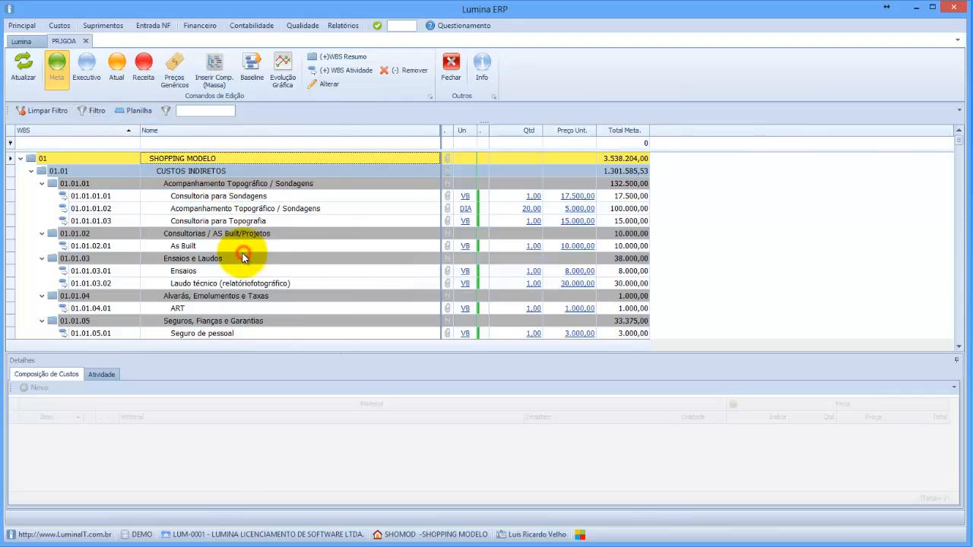
left_click(162, 142)
type("bloco")
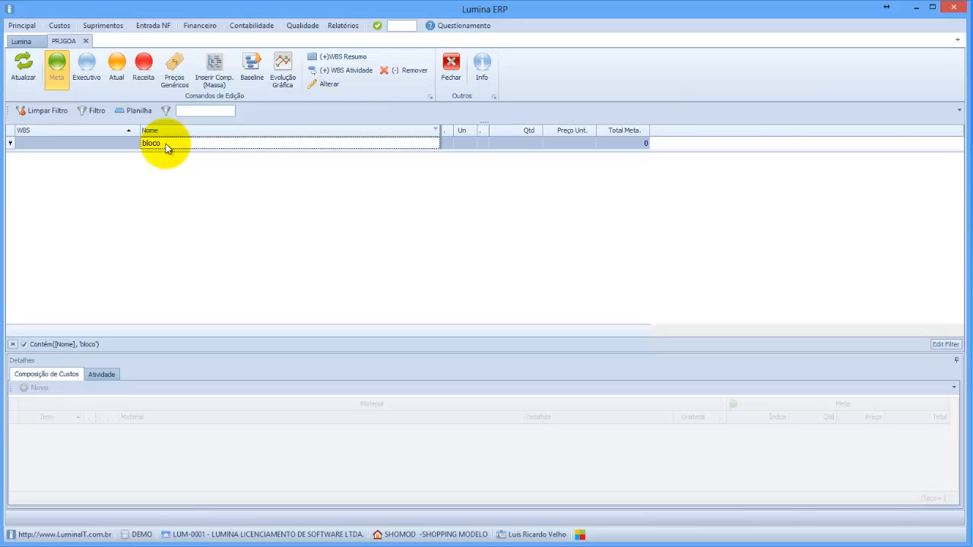
left_click(53, 110)
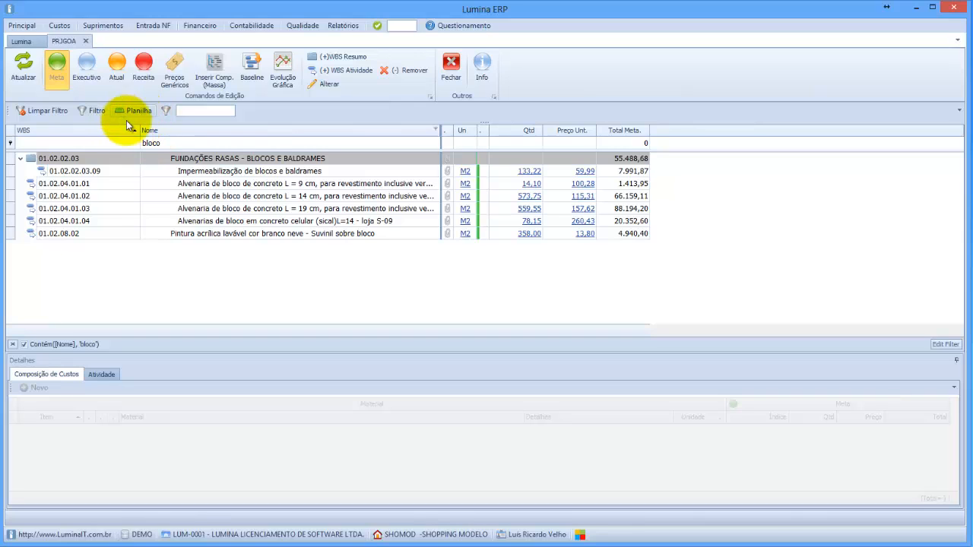
Replace the Nome column filter with "drywal" to search for drywall activities
left_click(204, 142)
key("BackSpace")
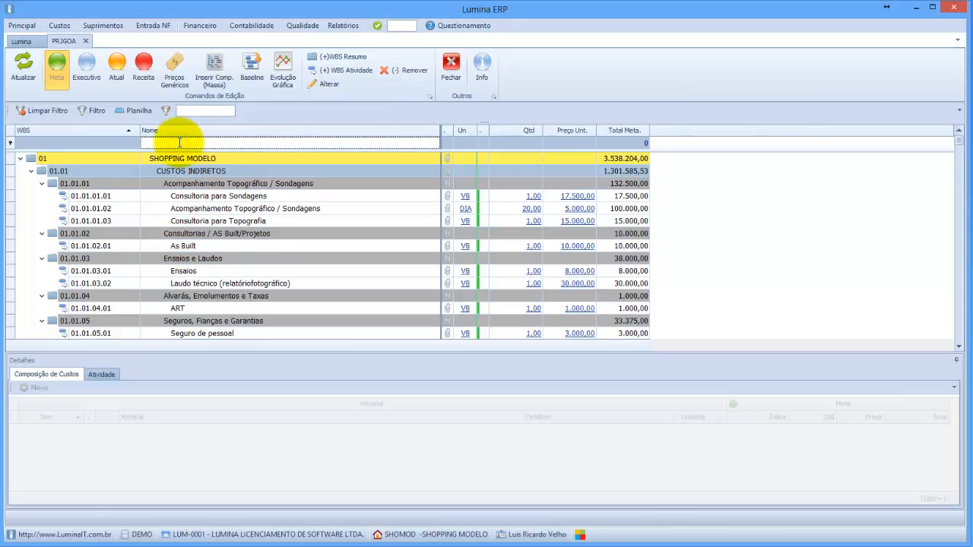
type("drywall")
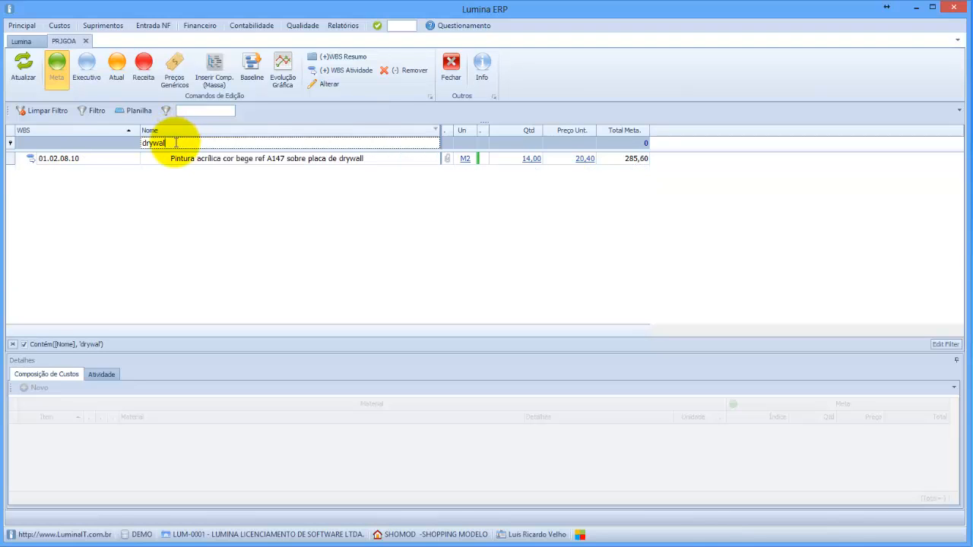
Filter the Nome column by "gess", check the cost composition of activity 01.02.07.04.01, and select the DIVISÓRIAS EM GESSO group
left_click_drag(174, 142, 126, 139)
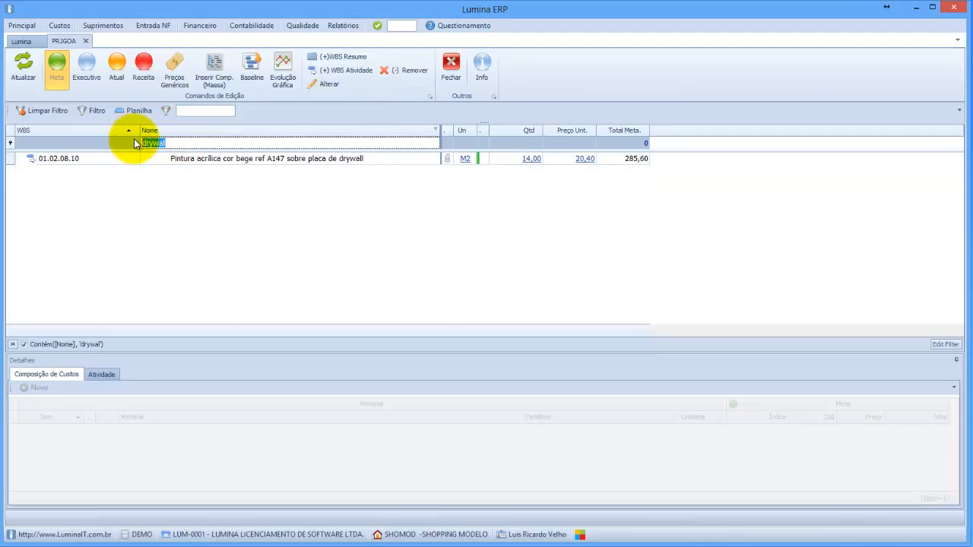
type("gess")
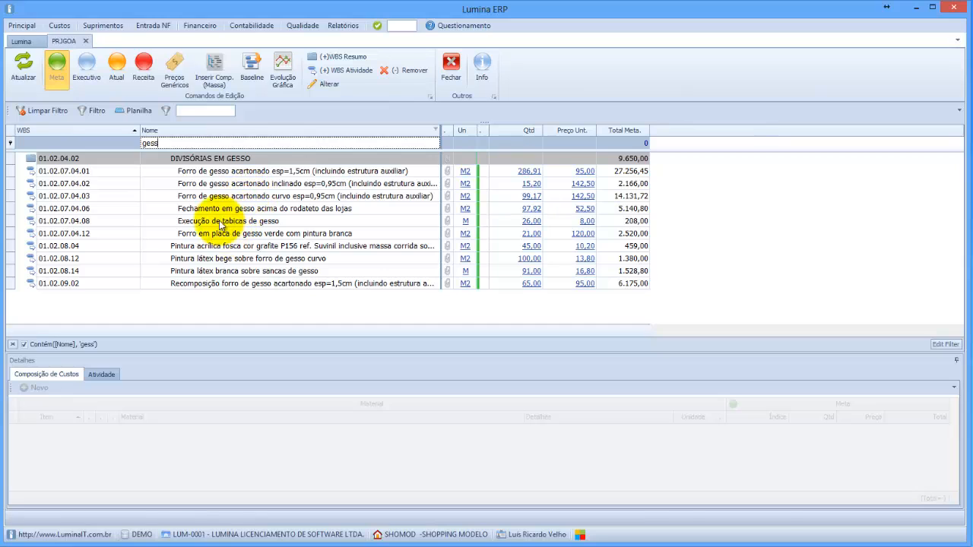
left_click(217, 171)
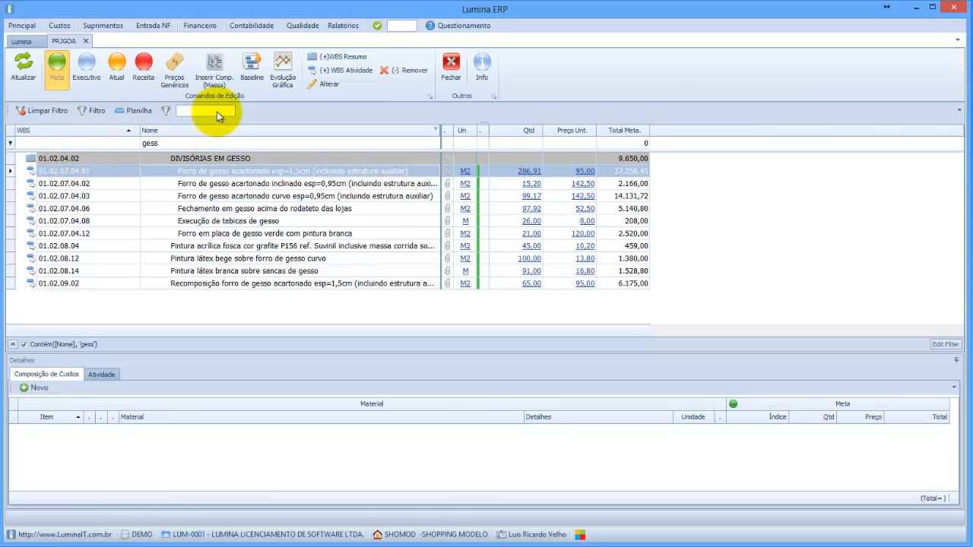
left_click(197, 156)
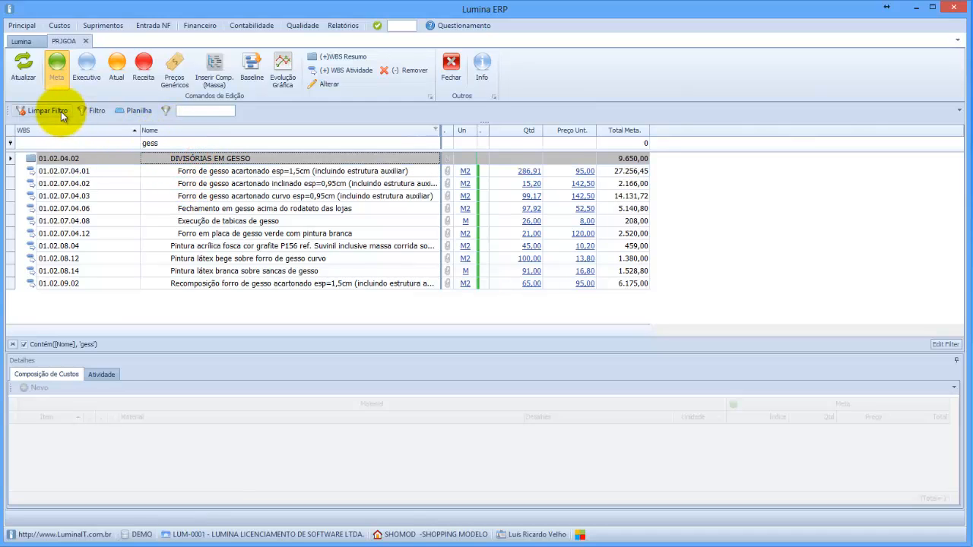
Clear the Nome filter, collapse the WBS to level 01, and expand CUSTOS DIRETOS down to DIVISÓRIAS EM GESSO (01.02.04.02)
left_click(167, 144)
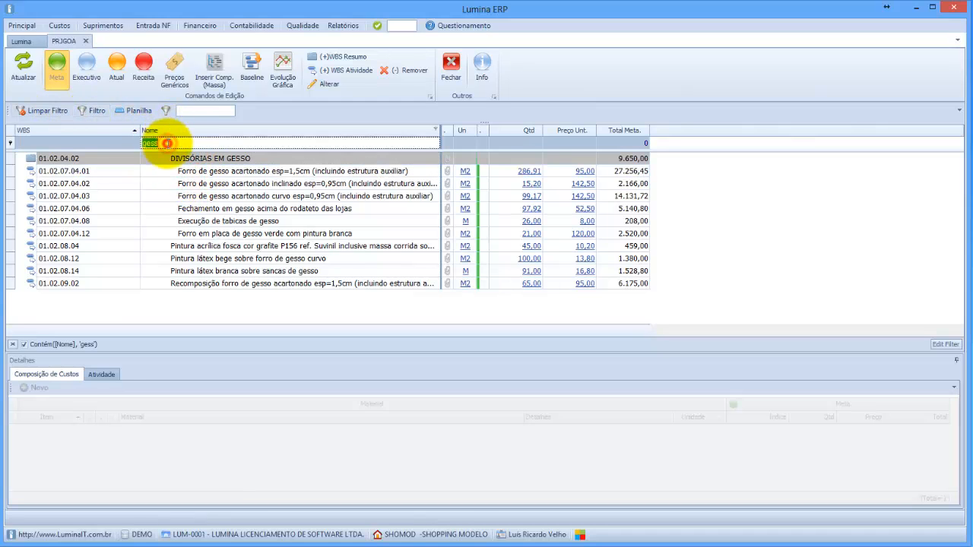
key("Delete")
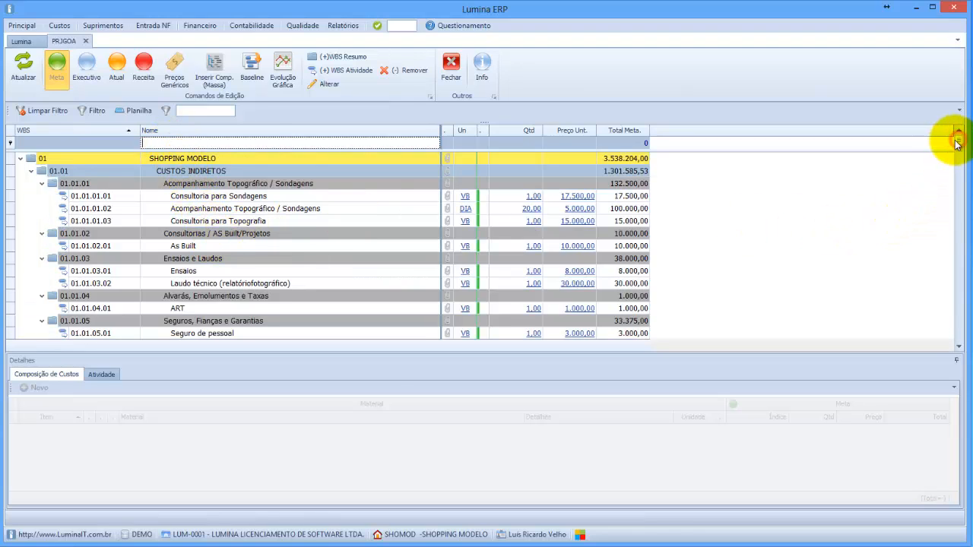
right_click(317, 198)
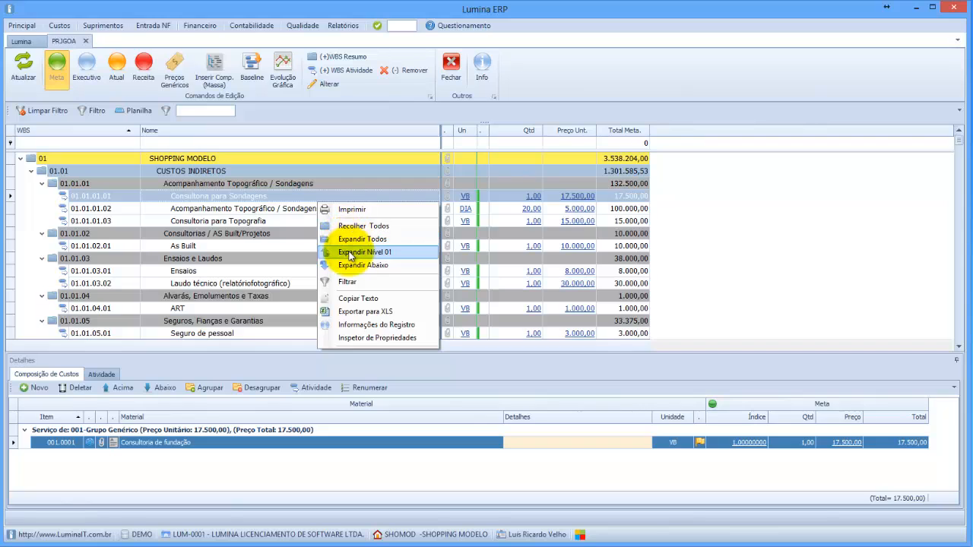
left_click(350, 254)
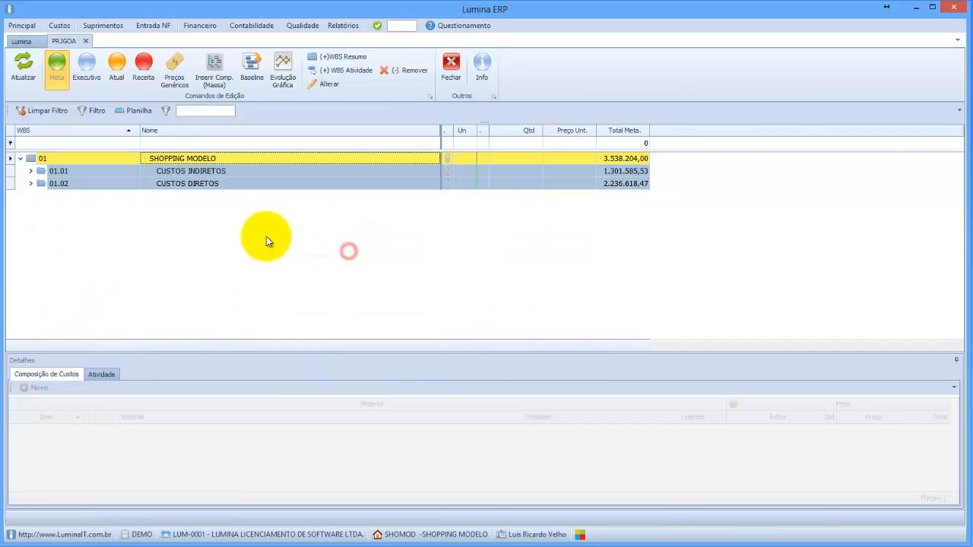
left_click(31, 183)
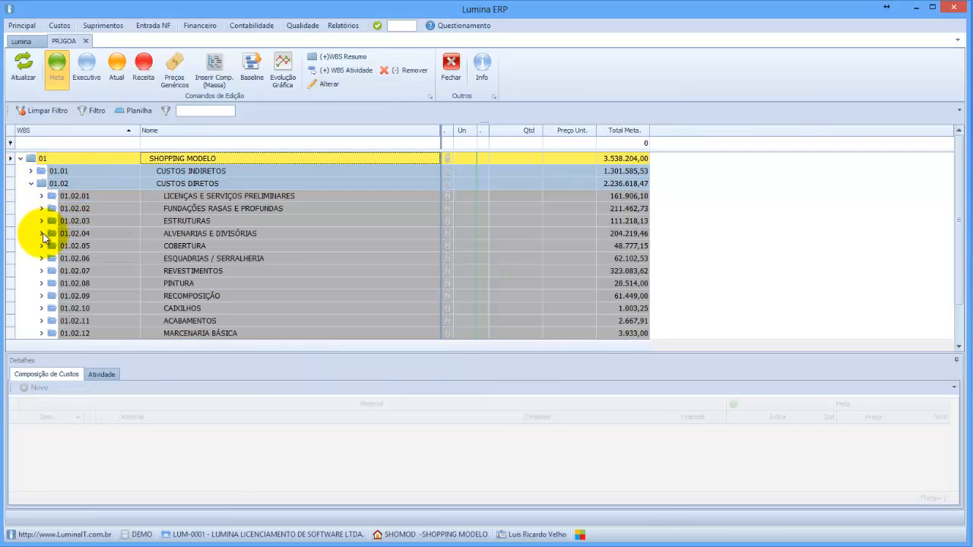
left_click(42, 234)
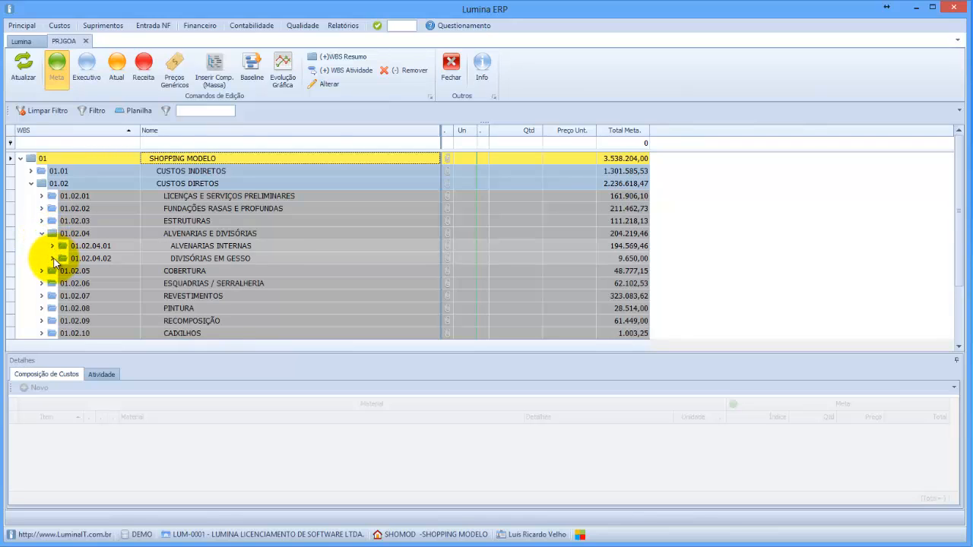
left_click(53, 258)
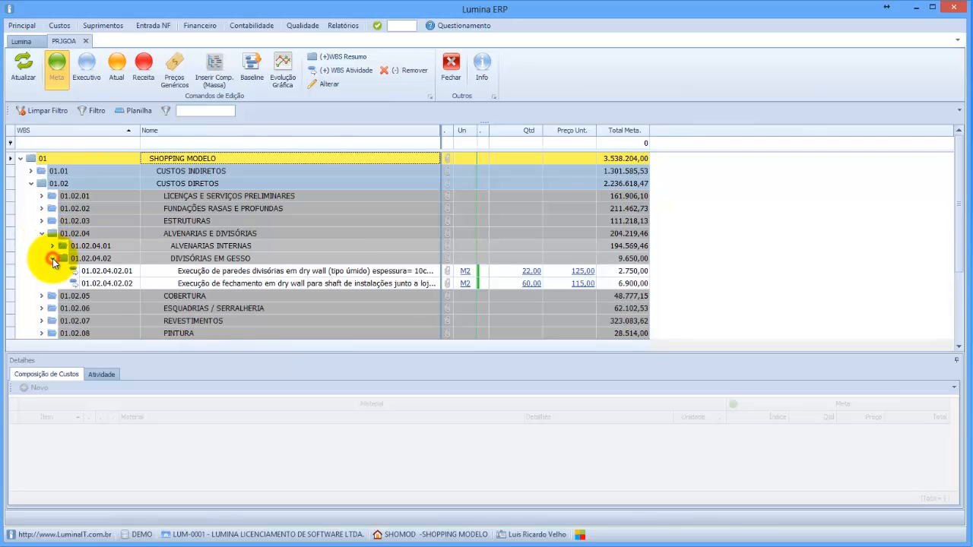
Start adding materials to the cost composition of activity 01.02.04.02.01 and filter the Material column by "dry"
left_click(272, 274)
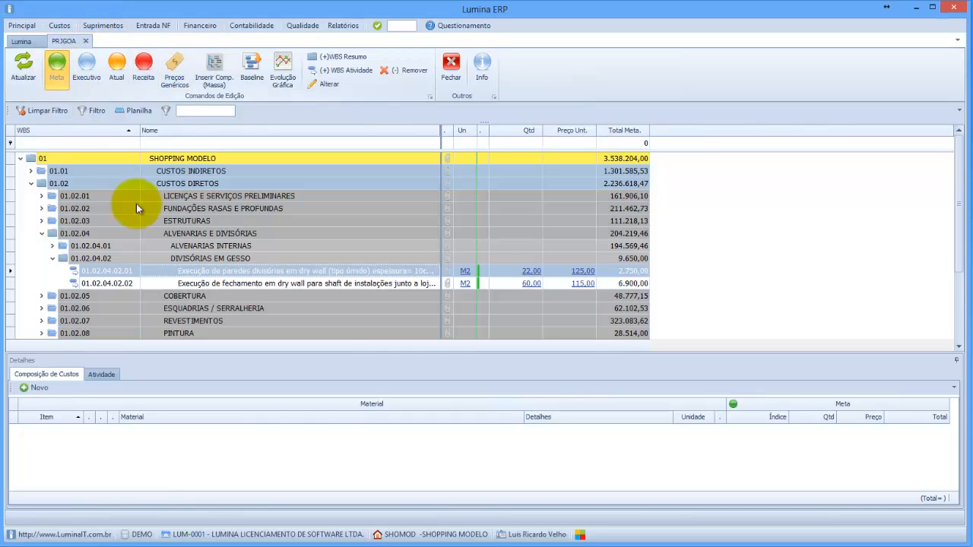
left_click(33, 387)
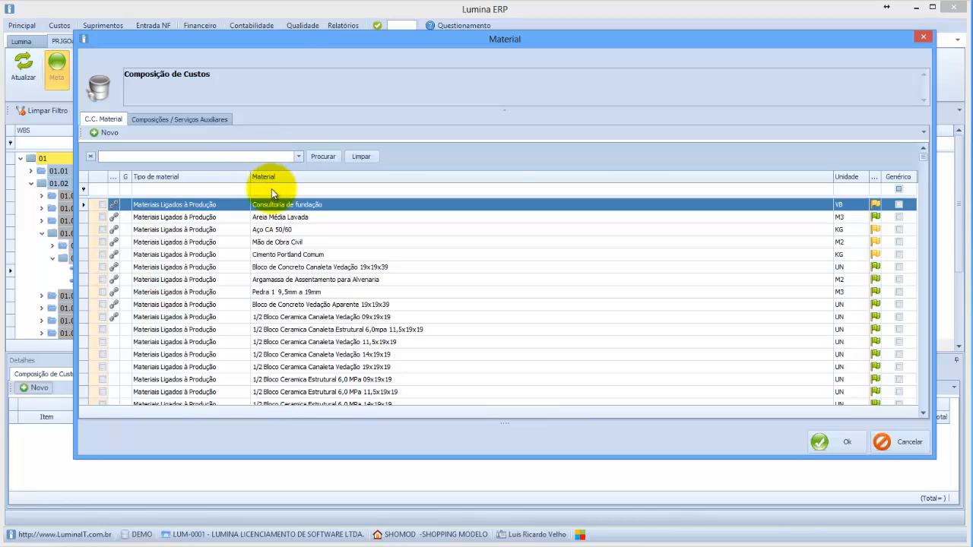
left_click(263, 188)
type("dry")
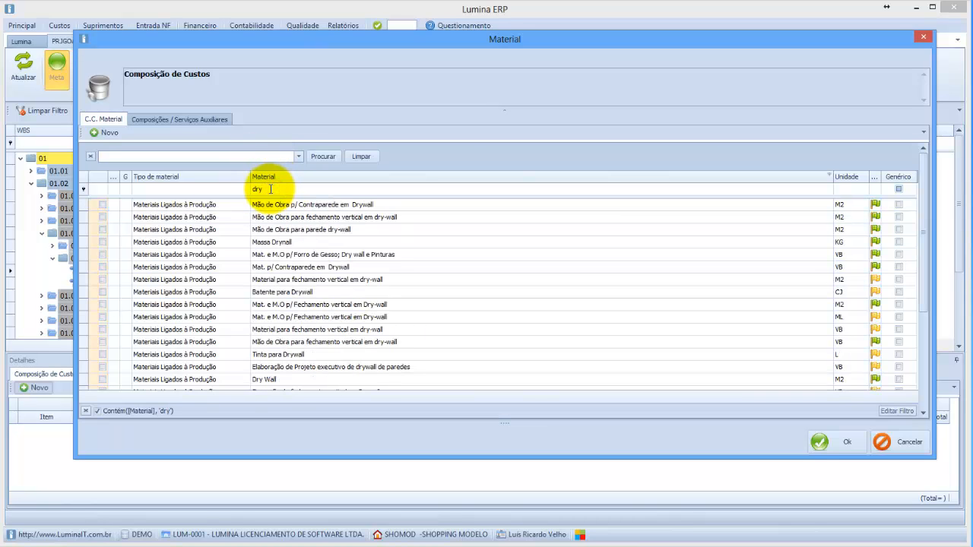
Add Mão de Obra p/ Contraparede em Drywall, Massa Drynall, Tinta para Drywall and the M2 Material para fechamento vertical em dry-wall to the composition
left_click(278, 206)
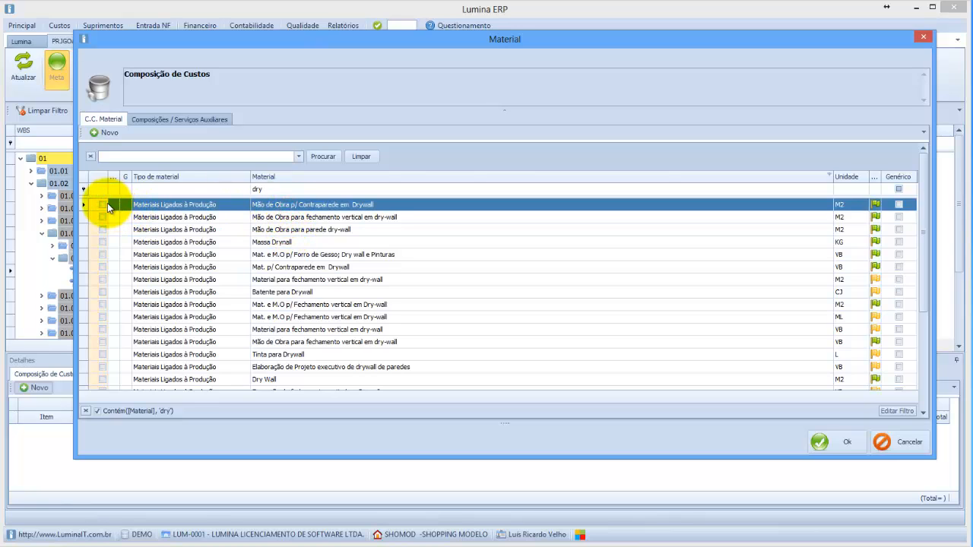
left_click(104, 204)
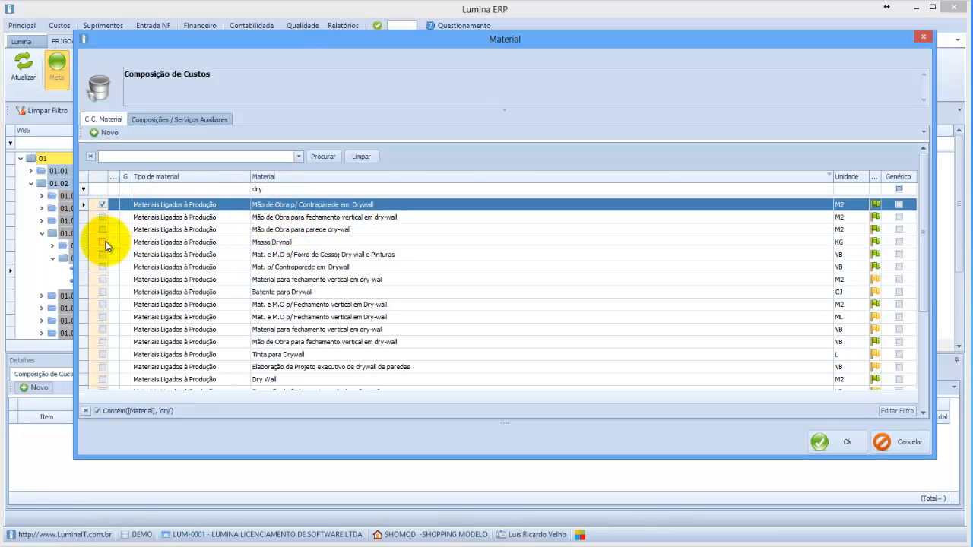
left_click(103, 242)
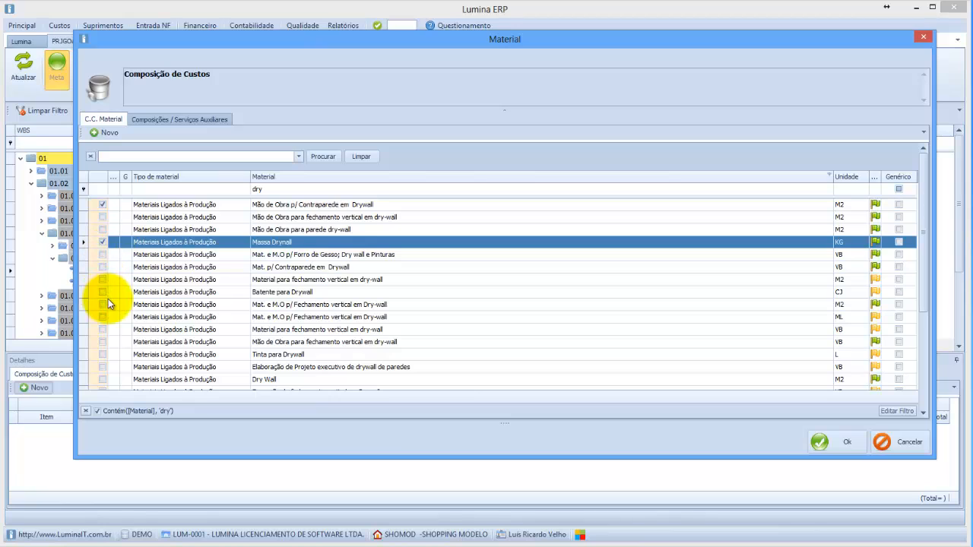
left_click(102, 354)
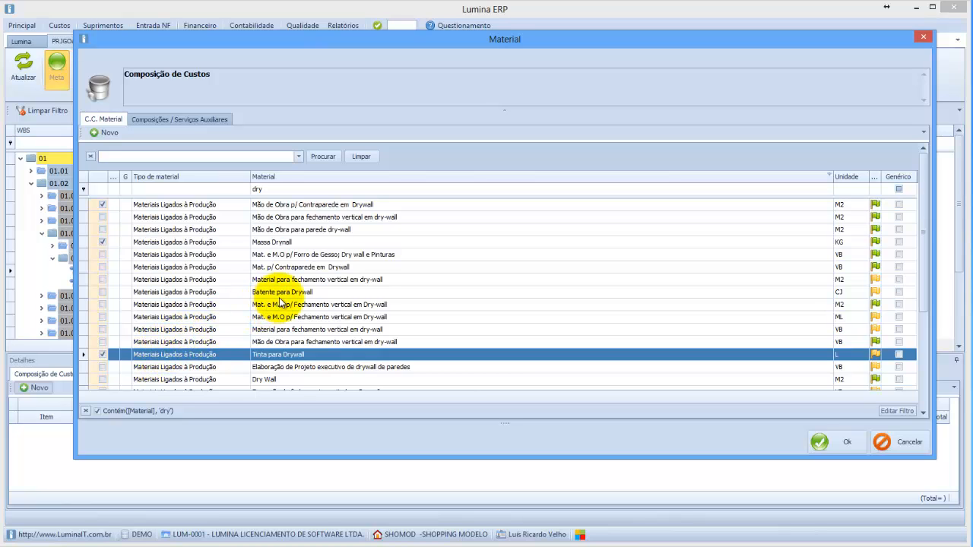
left_click(102, 280)
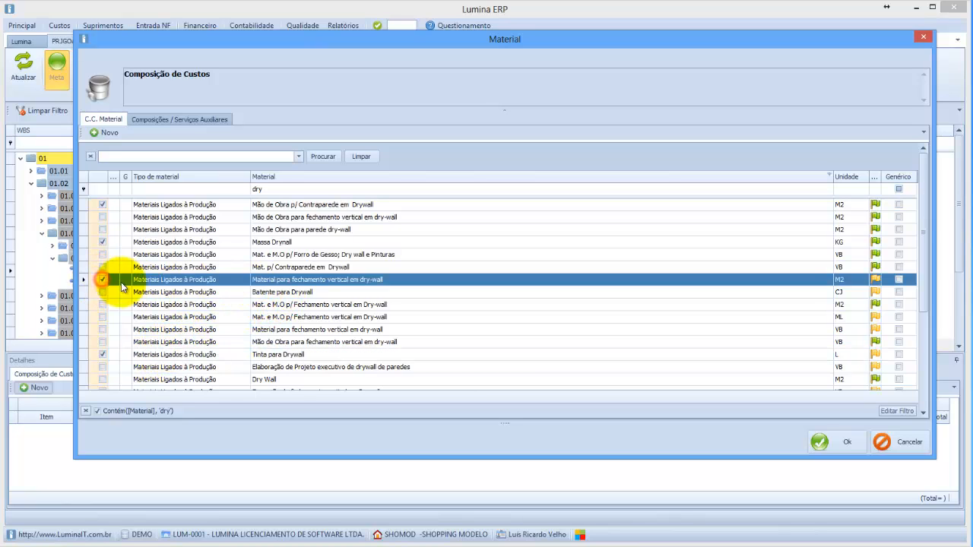
left_click(827, 443)
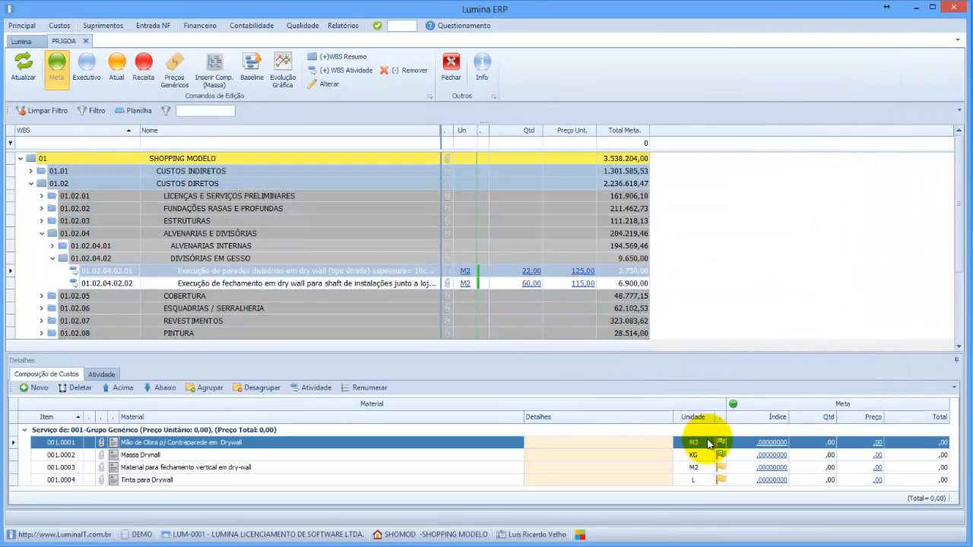
Register an index of 1 for Mão de Obra p/ Contraparede em Drywall with the memo "Valores Iniciais"
left_click(771, 442)
double_click(771, 442)
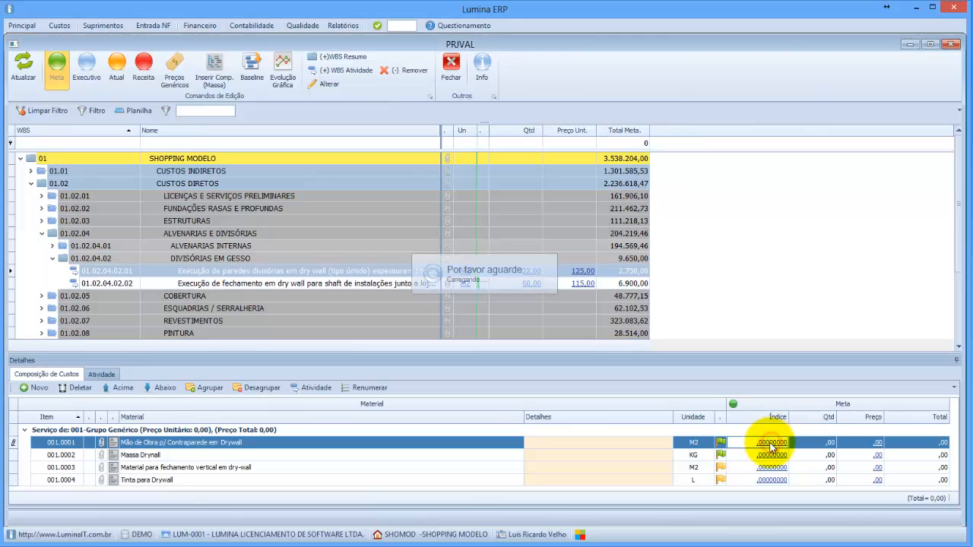
left_click(18, 64)
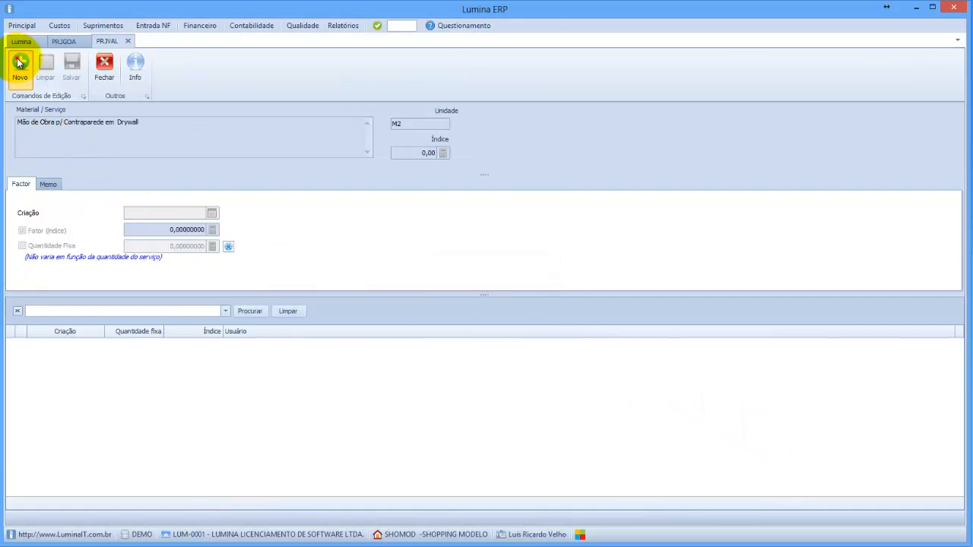
left_click(71, 66)
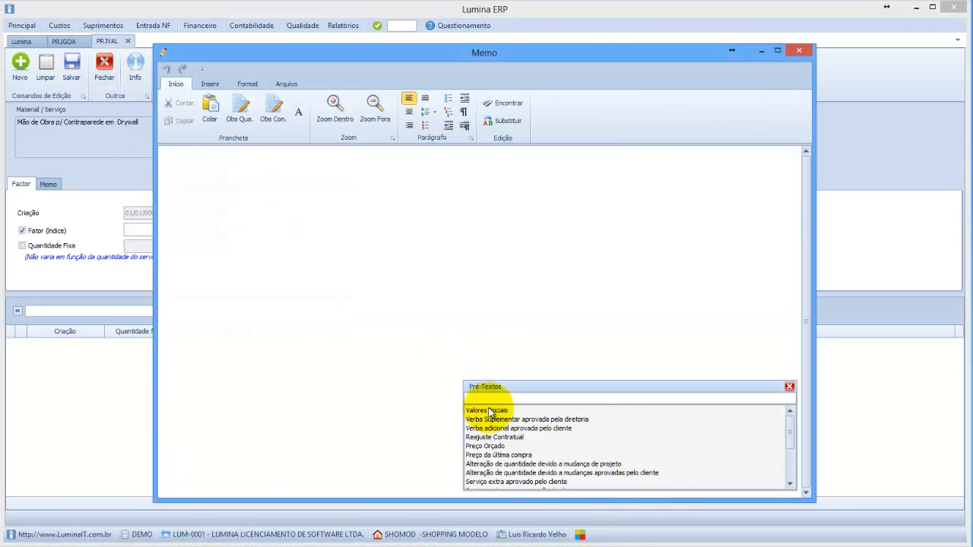
double_click(487, 409)
left_click(799, 50)
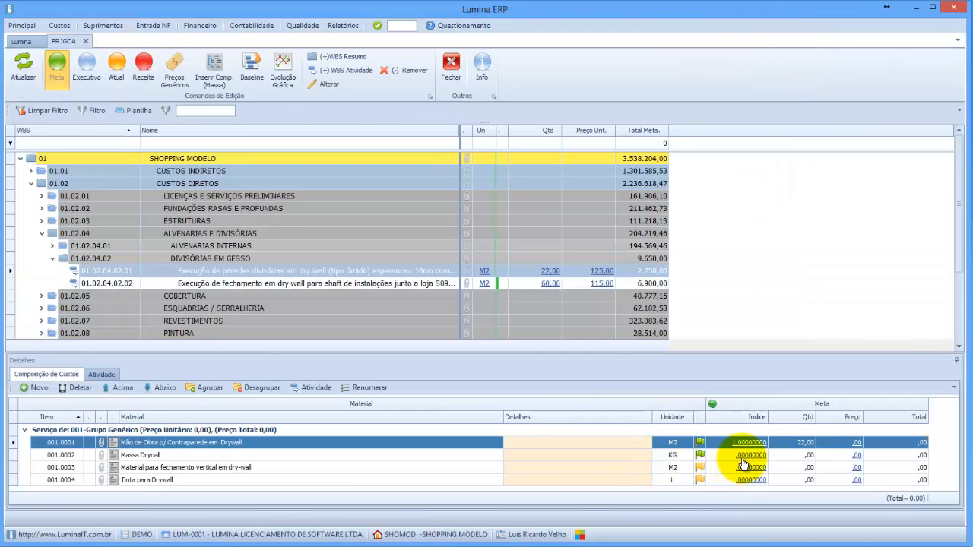
Register an index of 1 for Massa Drynall with the memo "Valores Iniciais"
left_click(747, 456)
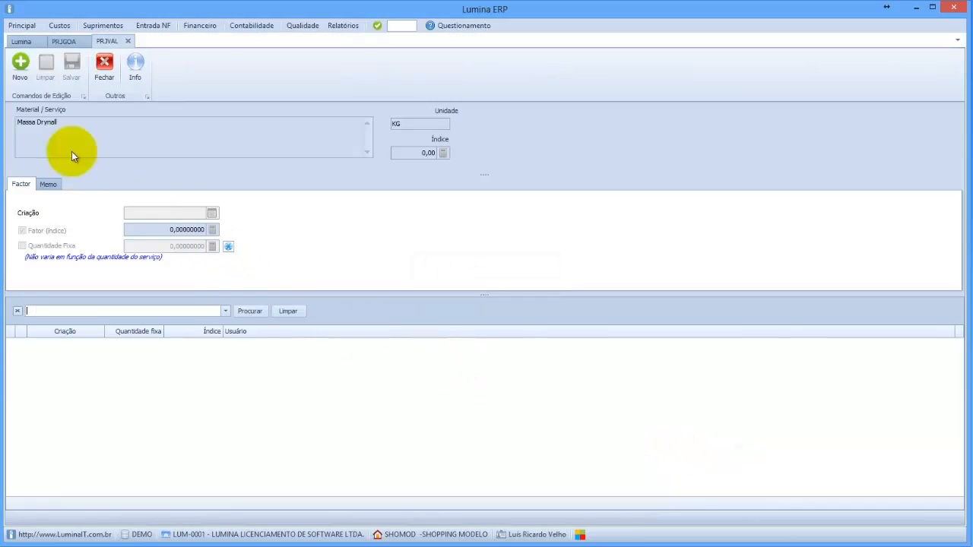
left_click(18, 61)
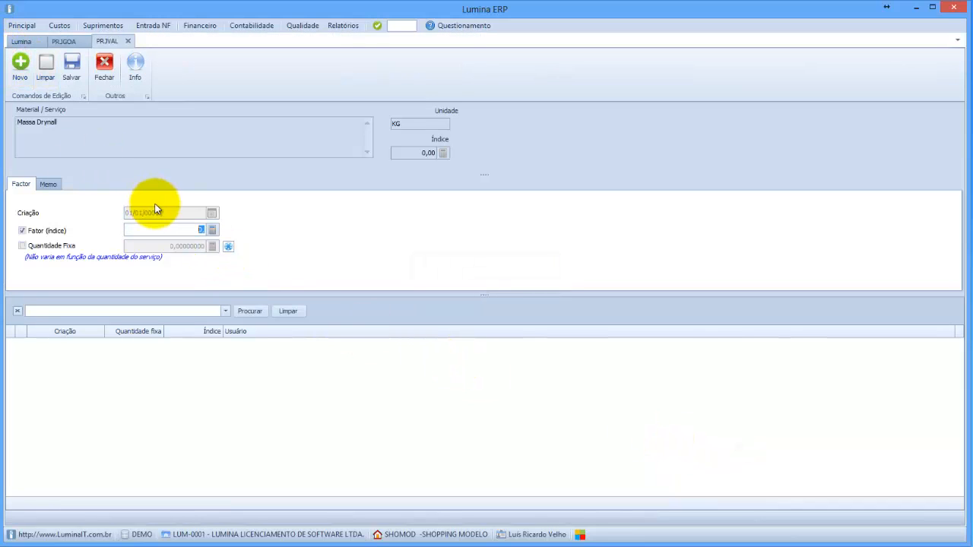
left_click(71, 64)
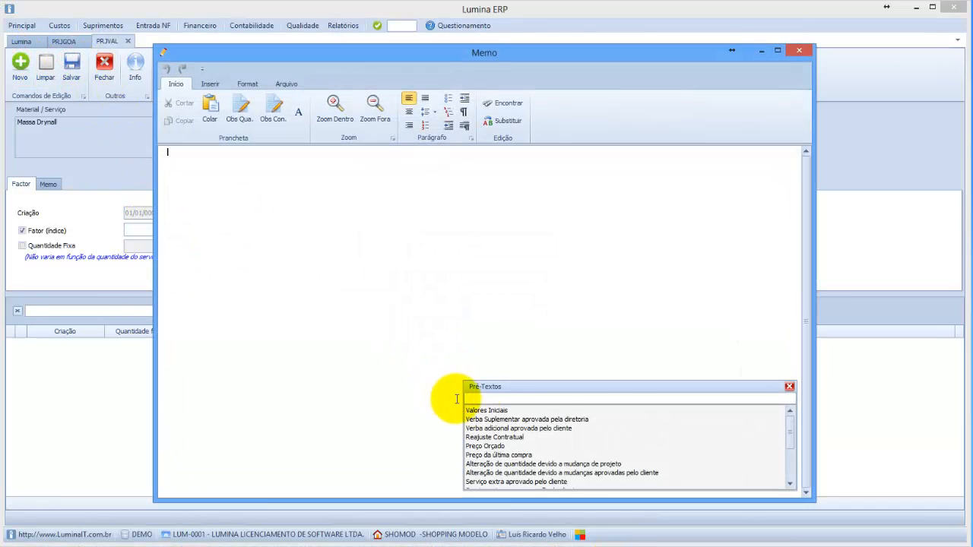
double_click(485, 410)
left_click(799, 51)
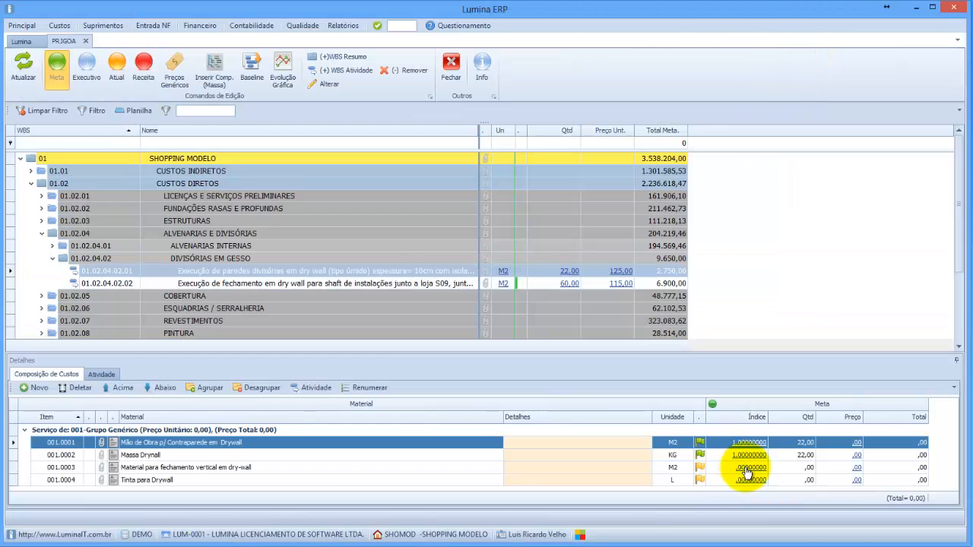
Register an index of 1 for Material para fechamento vertical em dry-wall with the memo "Valores Iniciais"
double_click(746, 469)
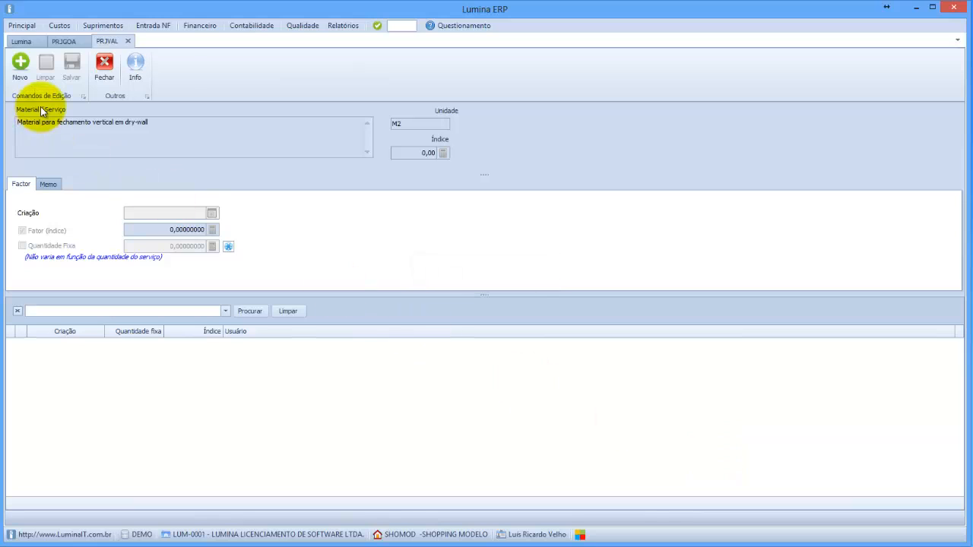
left_click(20, 63)
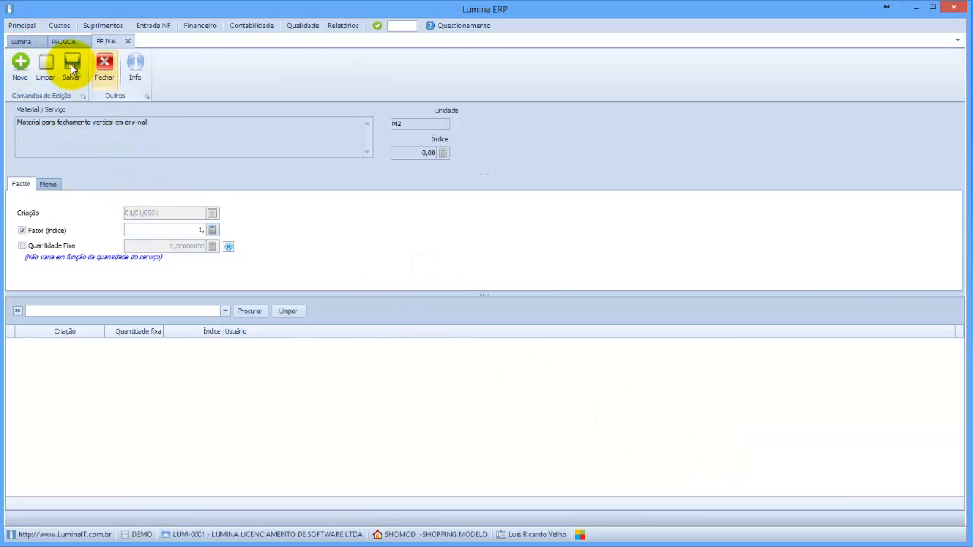
left_click(72, 67)
double_click(503, 409)
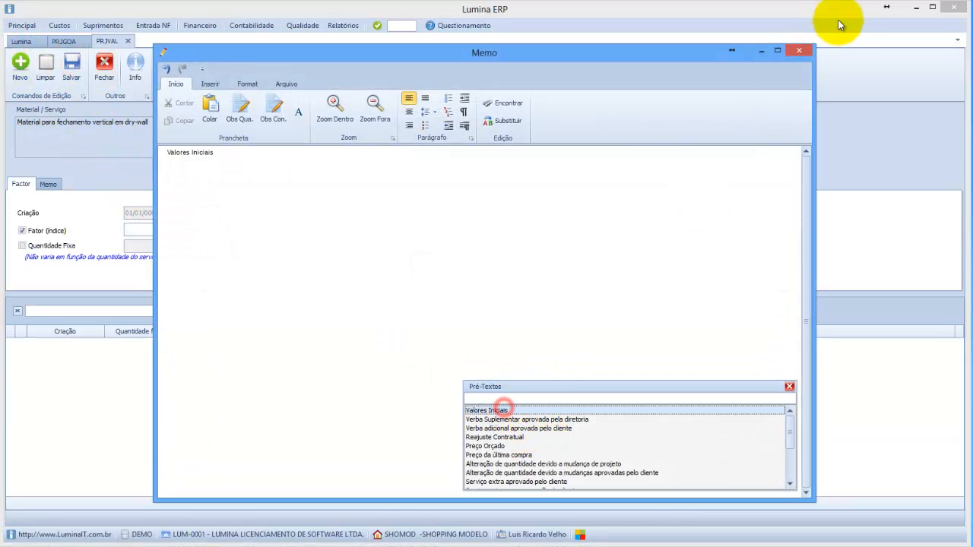
left_click(802, 49)
key("Escape")
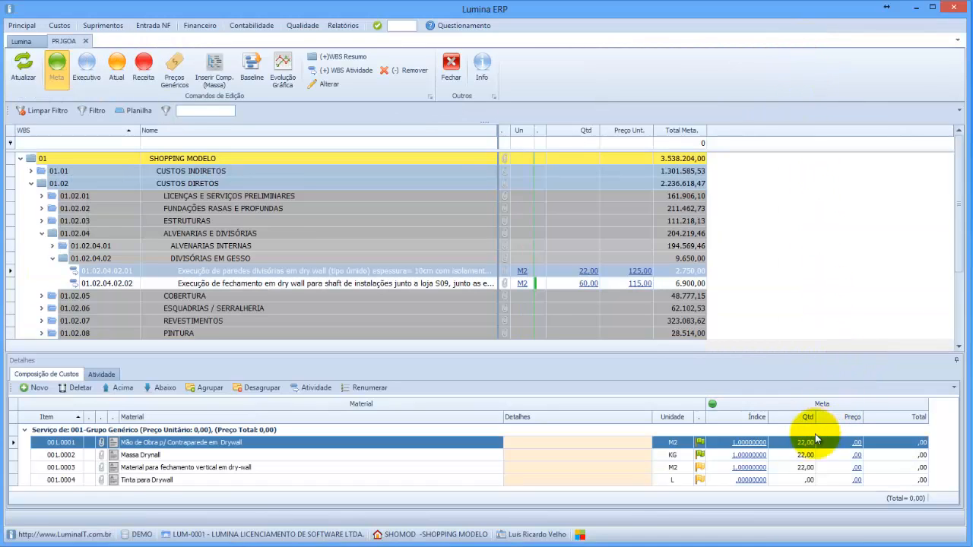
Register an index of 0,5 for Tinta para Drywall with the memo "Valores Iniciais"
left_click(751, 479)
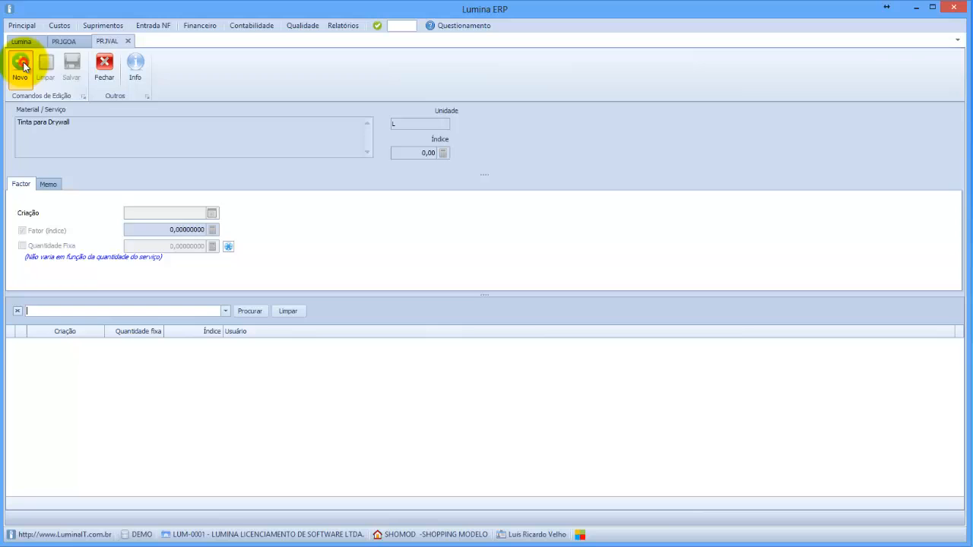
left_click(21, 65)
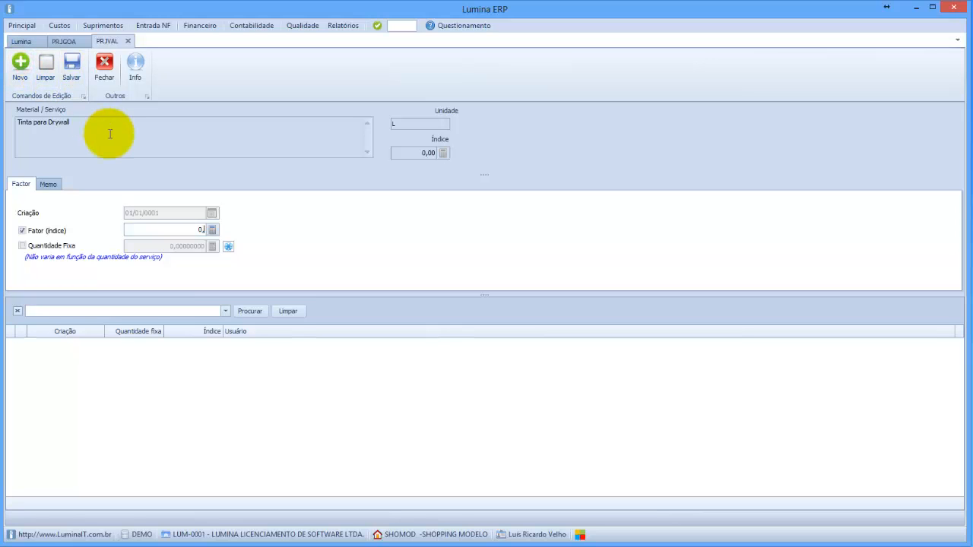
left_click(72, 65)
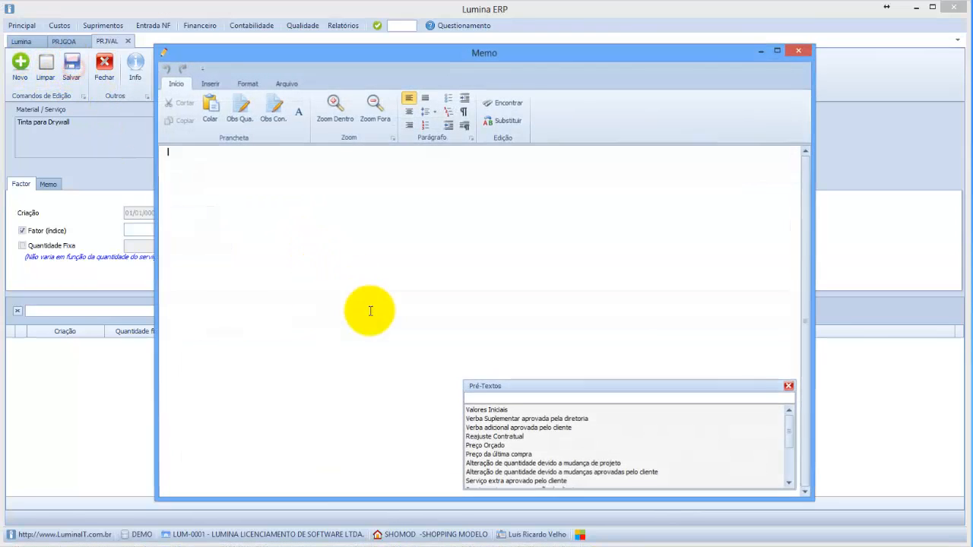
double_click(475, 411)
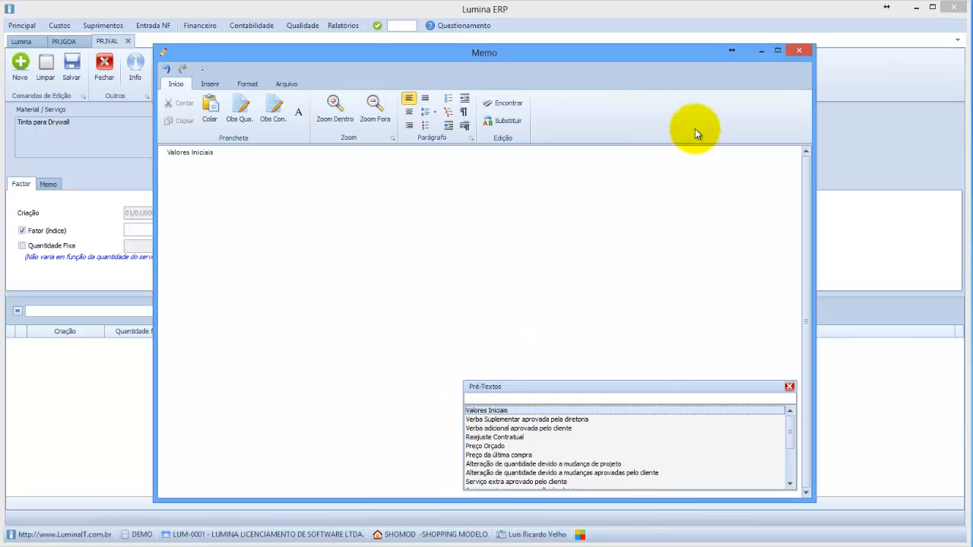
left_click(798, 51)
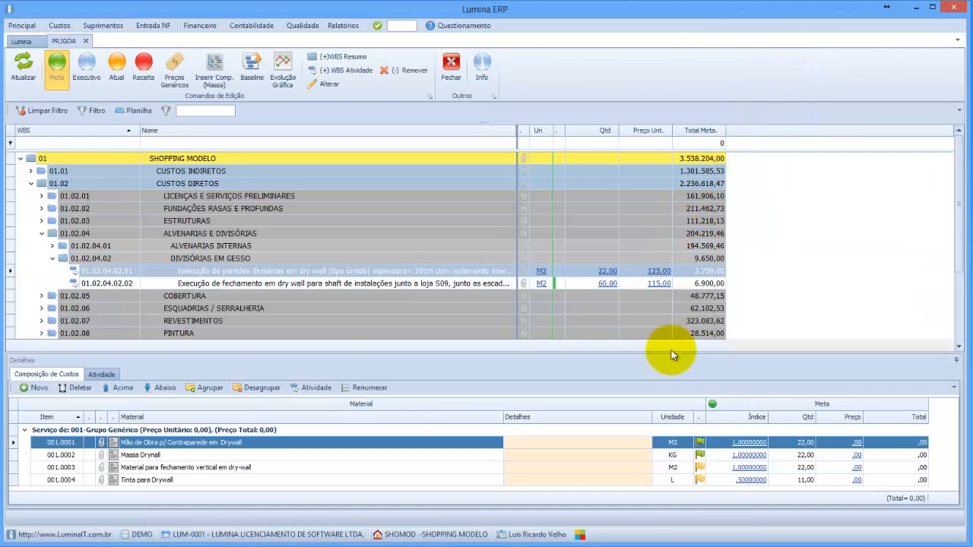
Register a unit price of 9,00 for Mão de Obra p/ Contraparede em Drywall with the memo "Valores Iniciais"
left_click(854, 447)
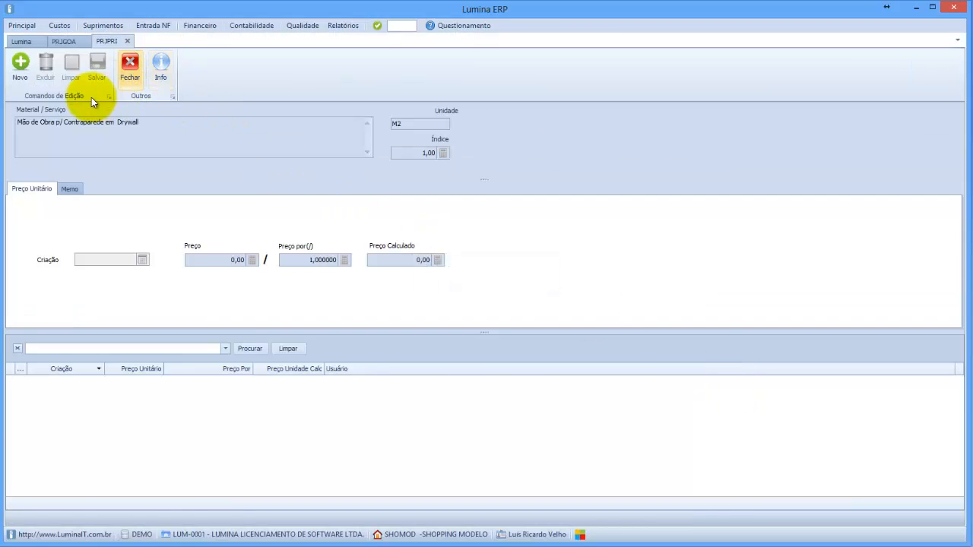
left_click(20, 63)
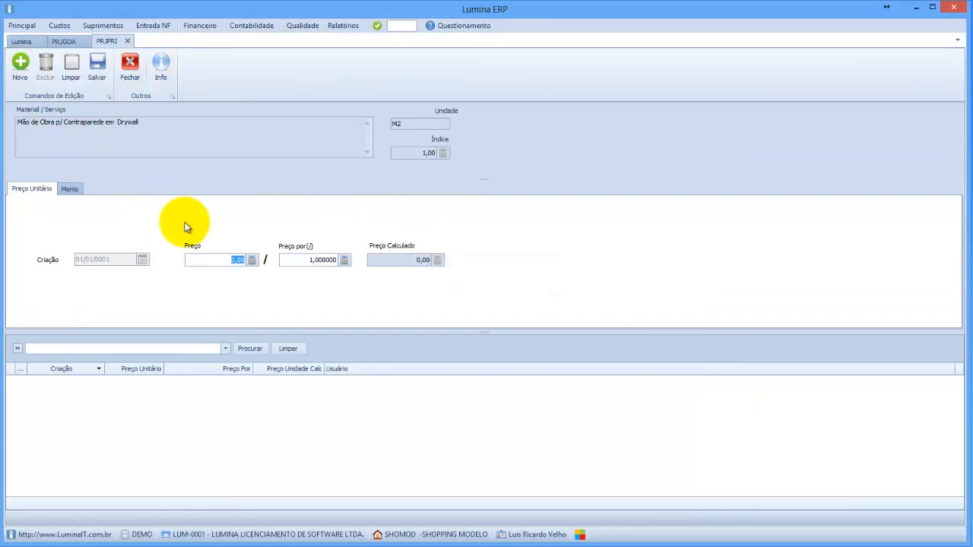
type("9")
left_click(97, 63)
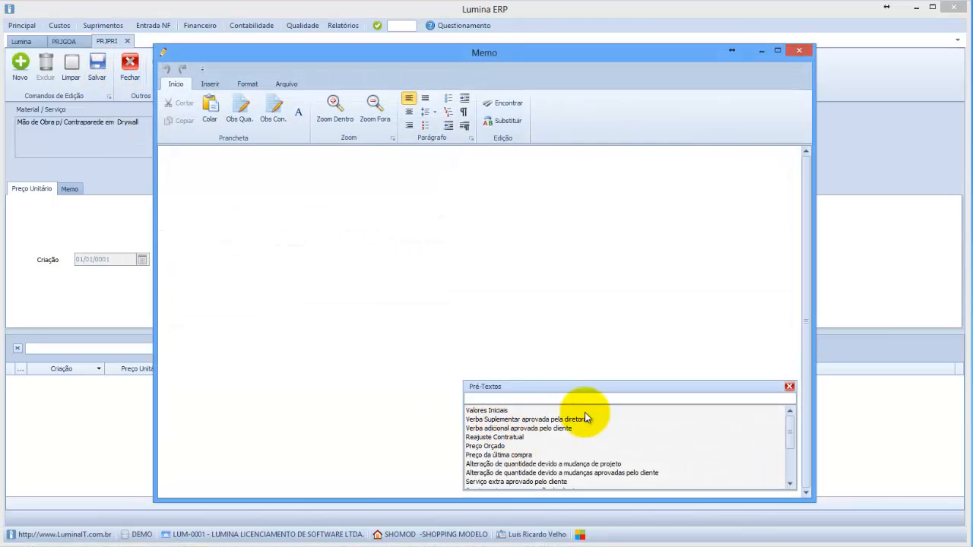
double_click(486, 410)
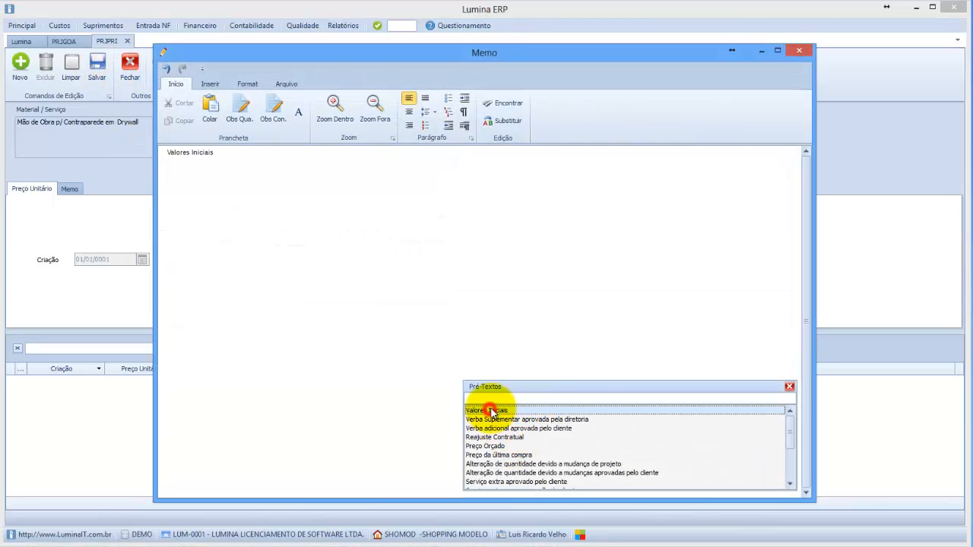
left_click(808, 51)
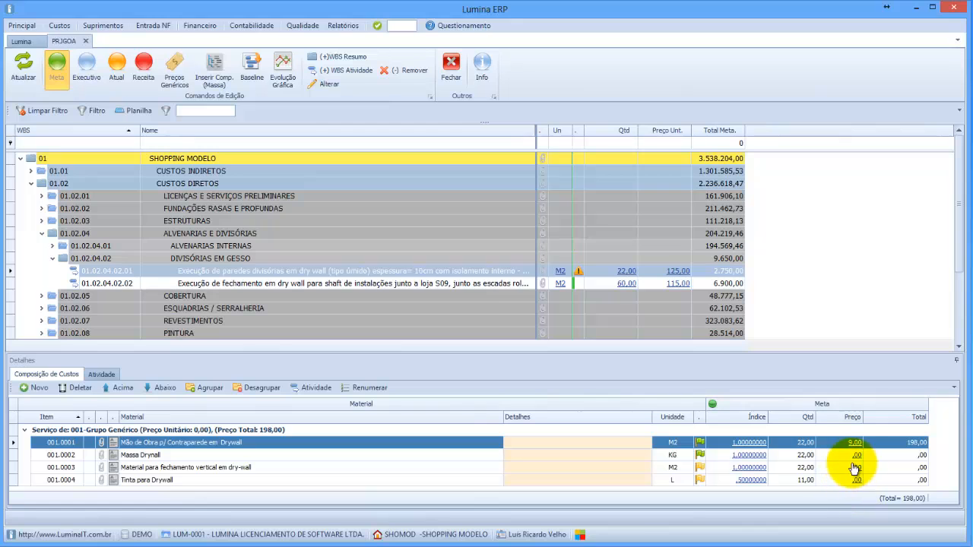
Register a unit price of 25,00 per 9 for Massa Drynall with the memo "Valores Iniciais"
double_click(858, 456)
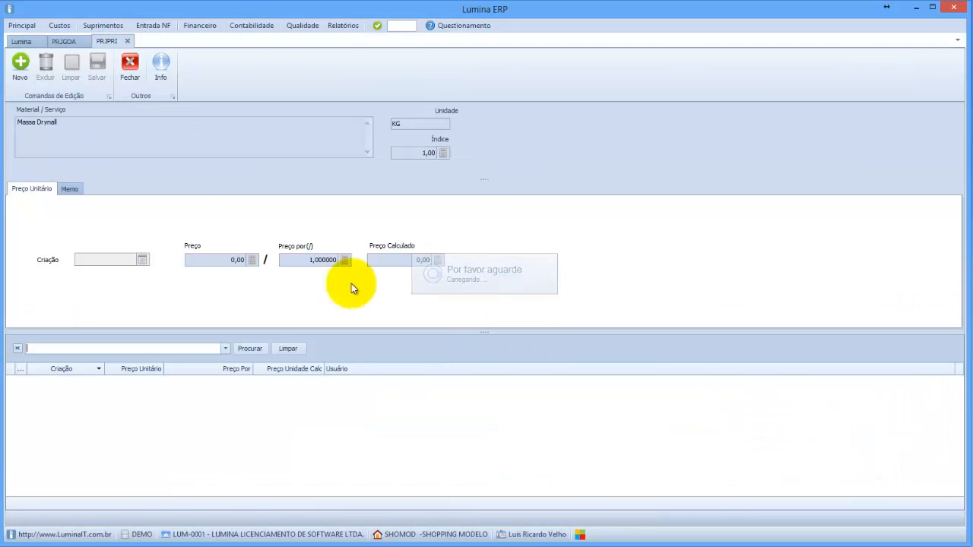
left_click(31, 80)
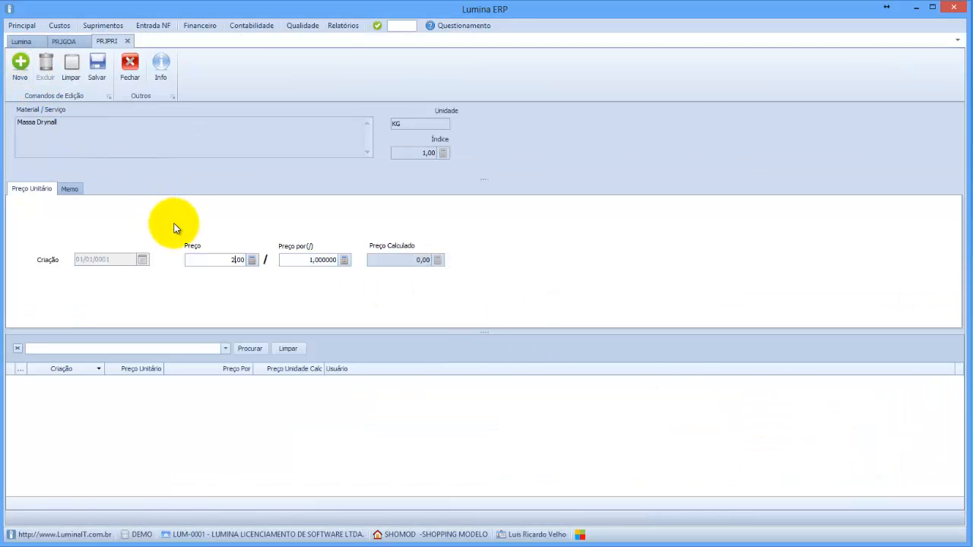
left_click(302, 261)
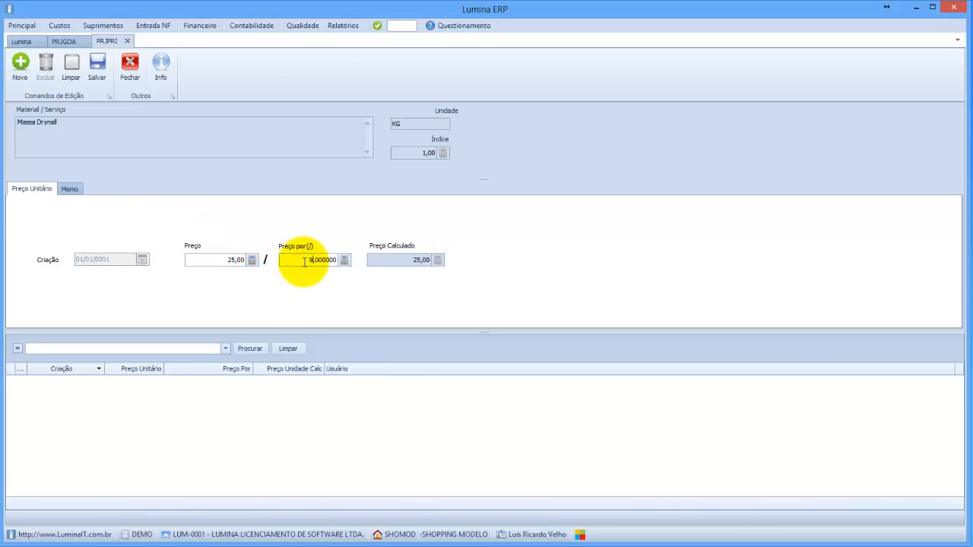
left_click(97, 65)
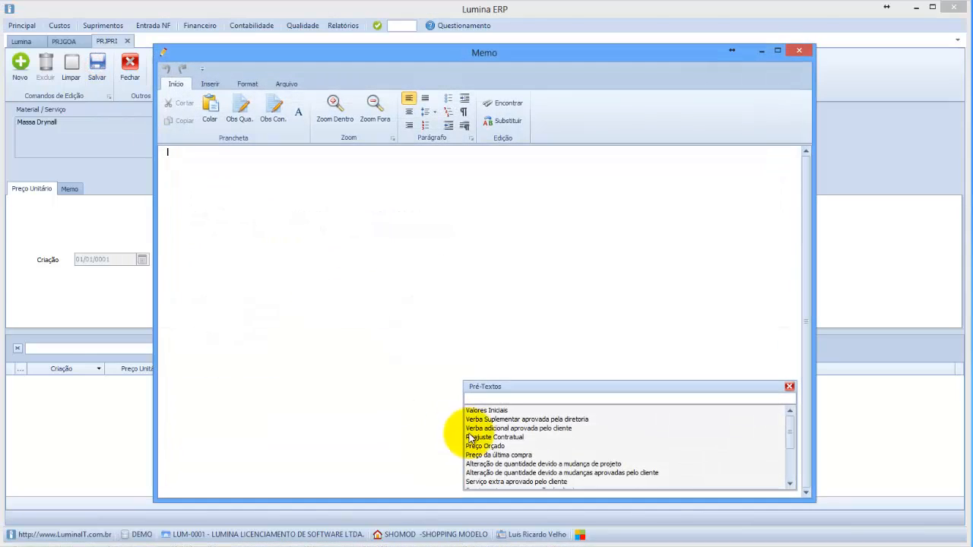
double_click(490, 410)
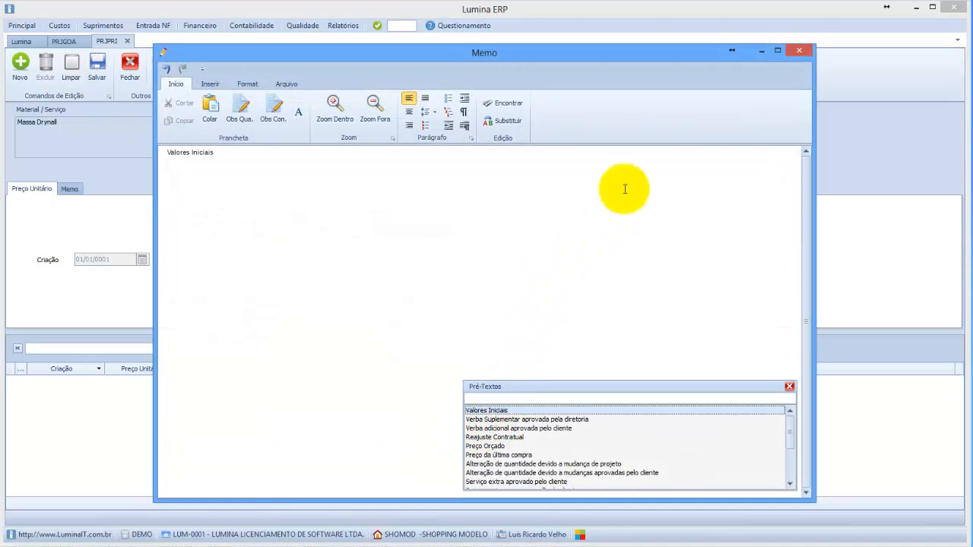
left_click(798, 50)
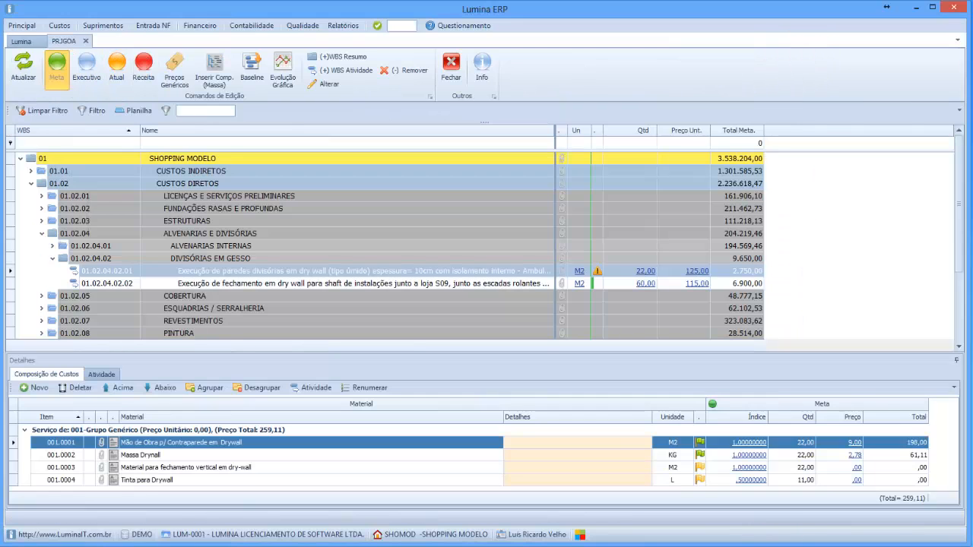
Register a unit price of 15,00 for Material para fechamento vertical em dry-wall with the memo "Valores Iniciais"
left_click(856, 467)
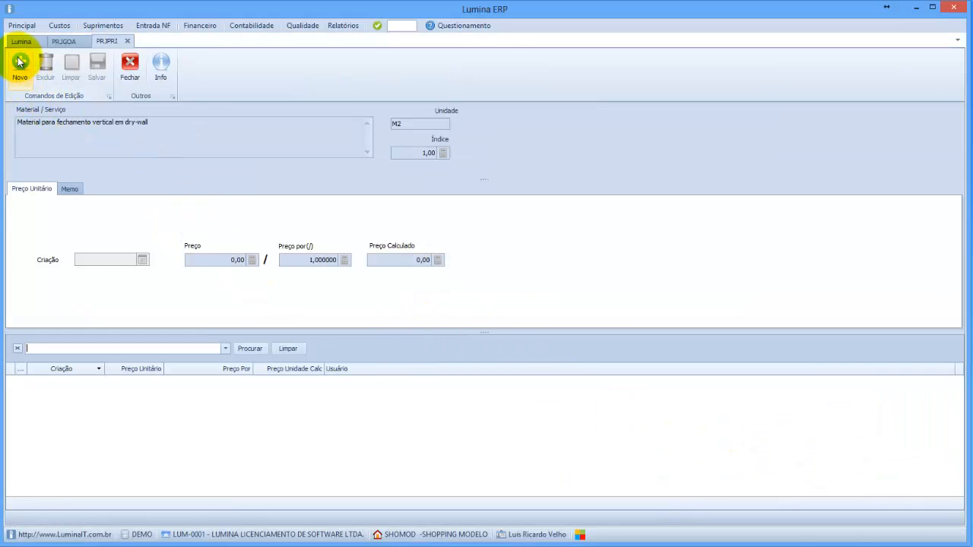
left_click(20, 61)
type("15")
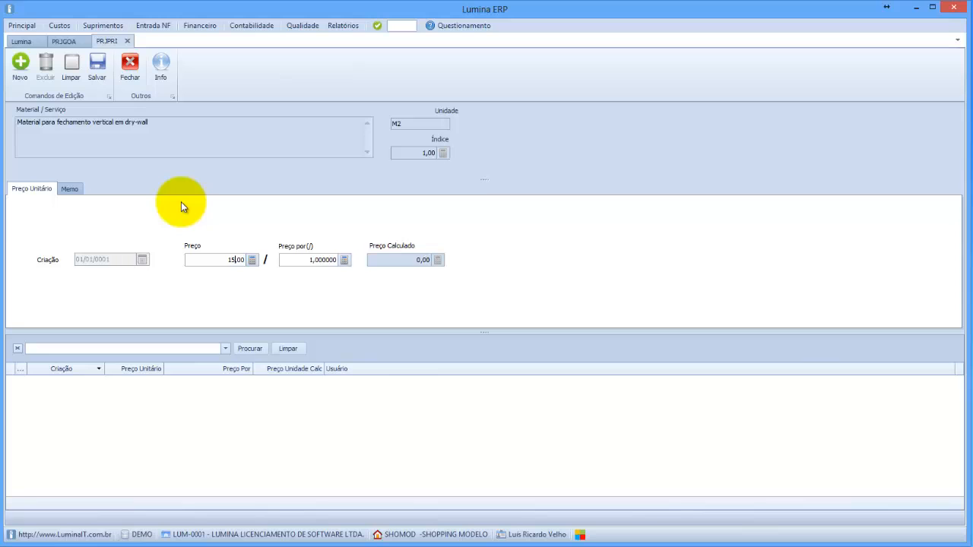
left_click(97, 67)
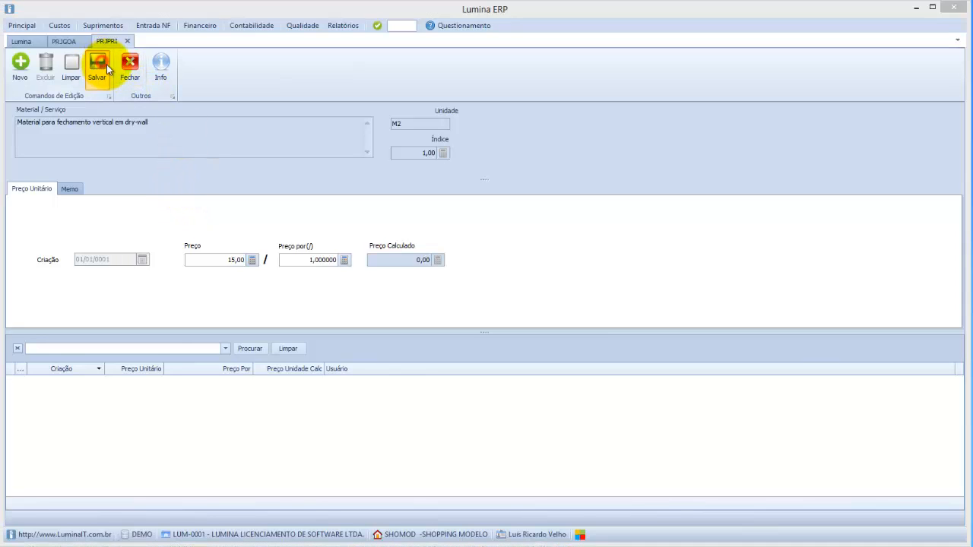
left_click(505, 410)
double_click(507, 411)
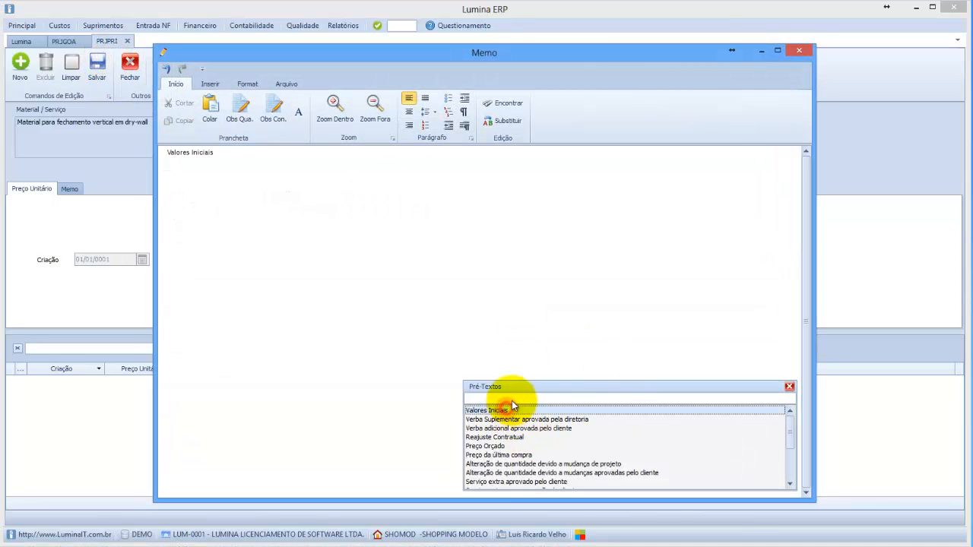
left_click(799, 50)
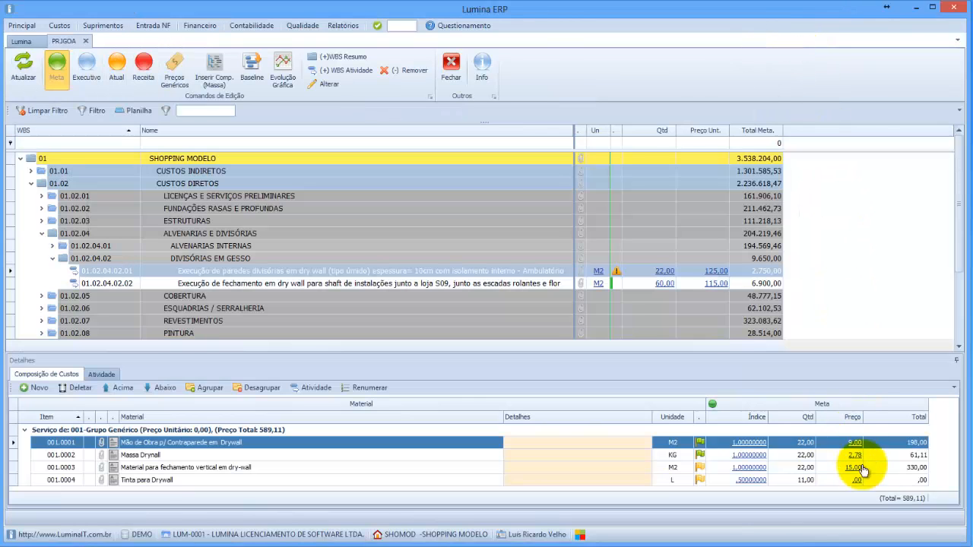
Register a unit price of 180,00 per 18 for Tinta para Drywall with the memo "Valores Iniciais"
double_click(854, 480)
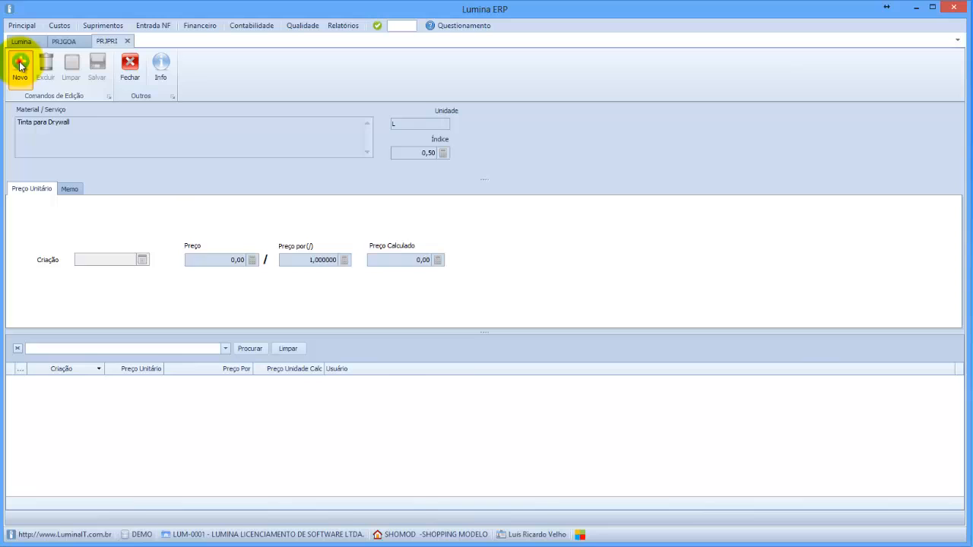
left_click(20, 65)
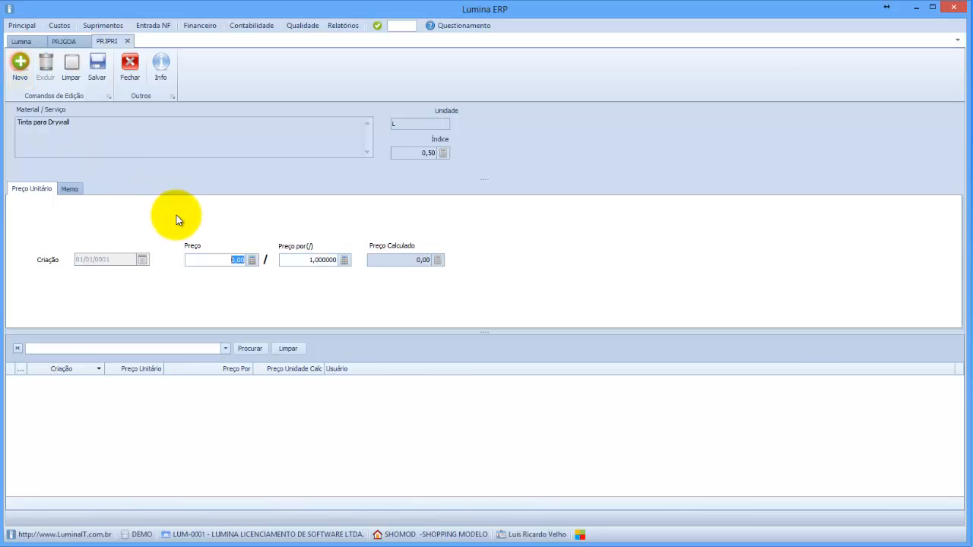
type("180")
key("Tab")
left_click(304, 260)
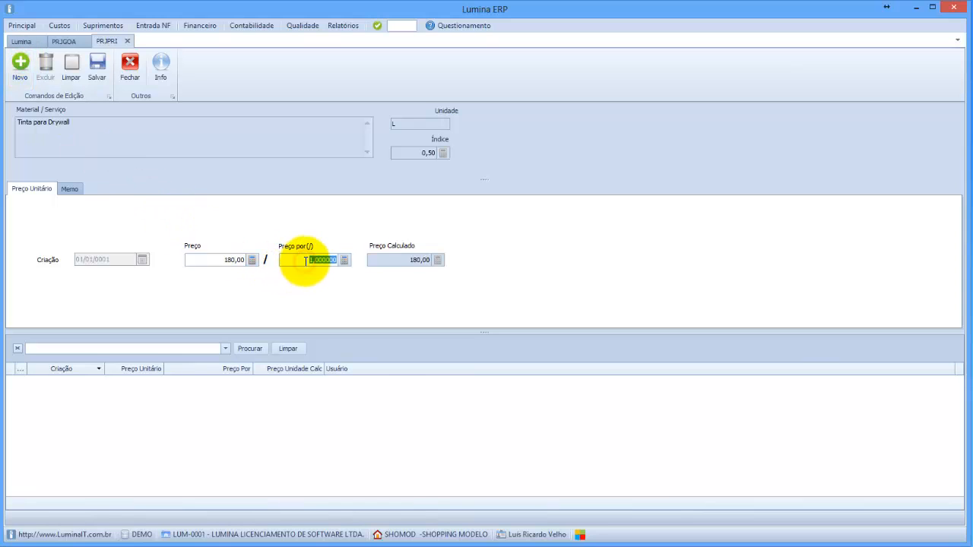
left_click(306, 260)
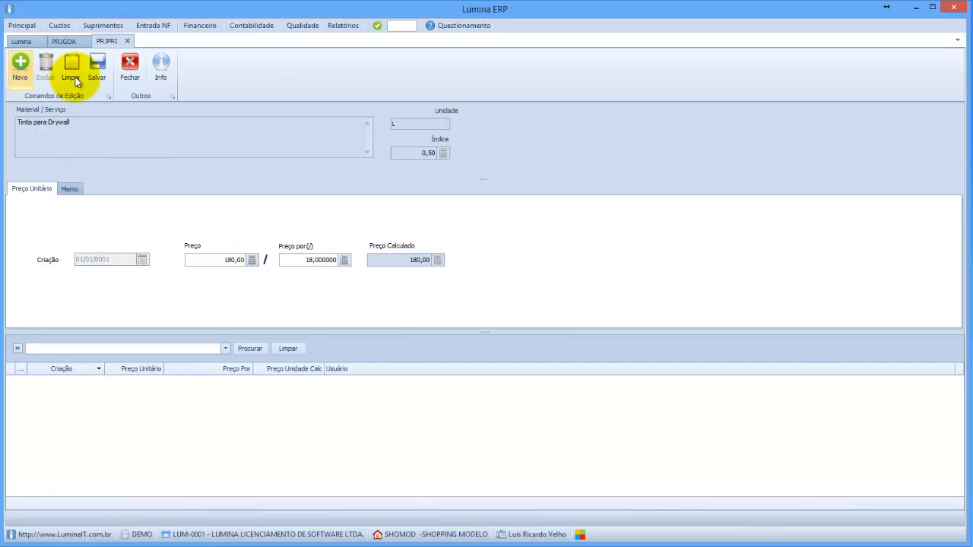
left_click(97, 67)
double_click(486, 410)
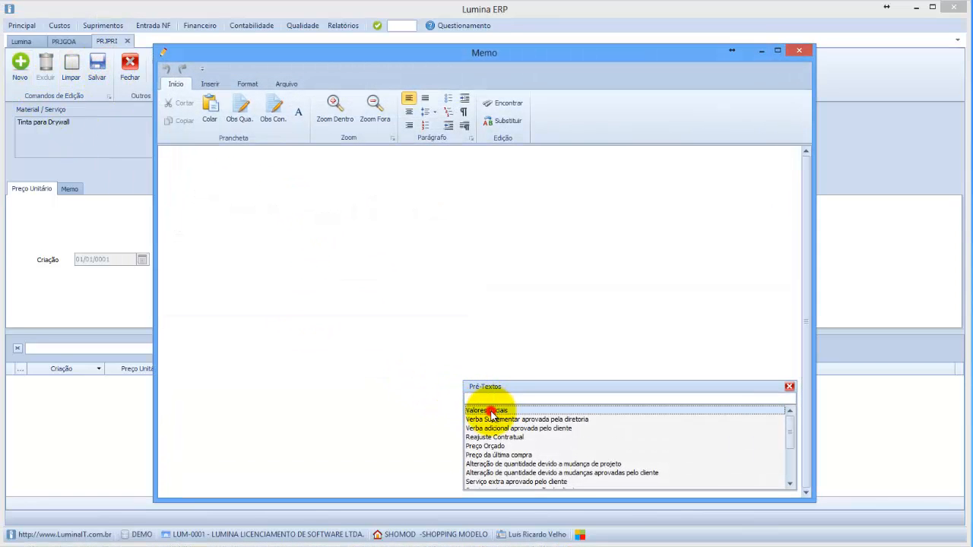
left_click(799, 51)
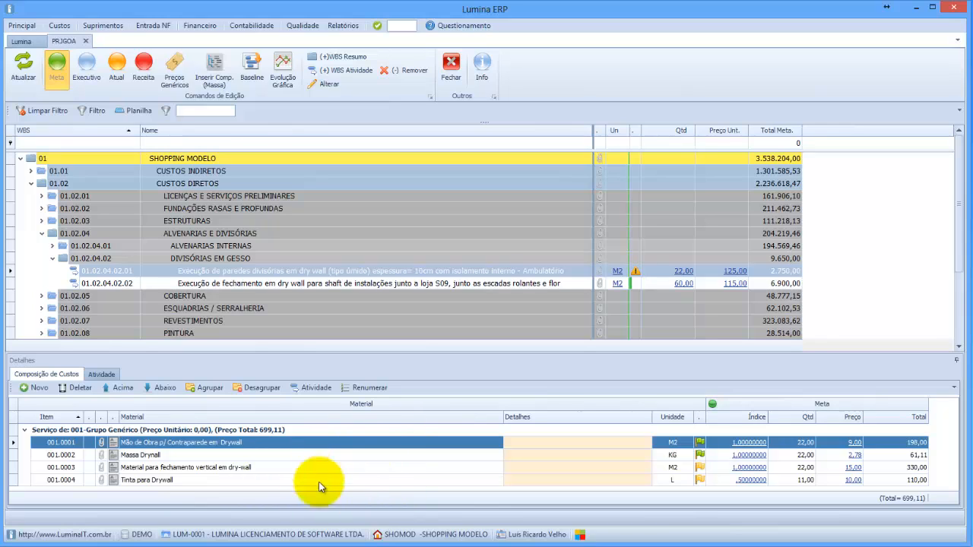
Copy the target cost composition of activity 01.02.04.02.01 into its executive cost composition
left_click(86, 68)
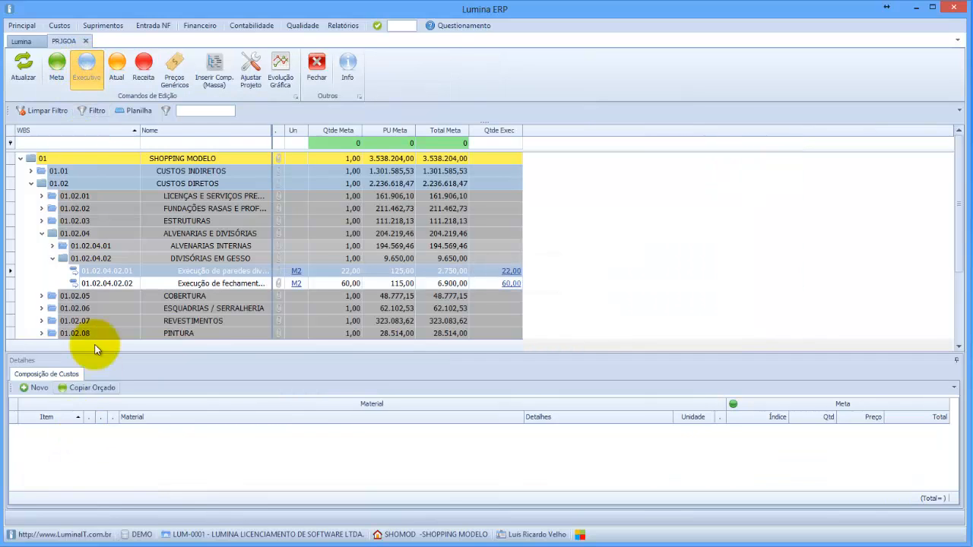
left_click(87, 386)
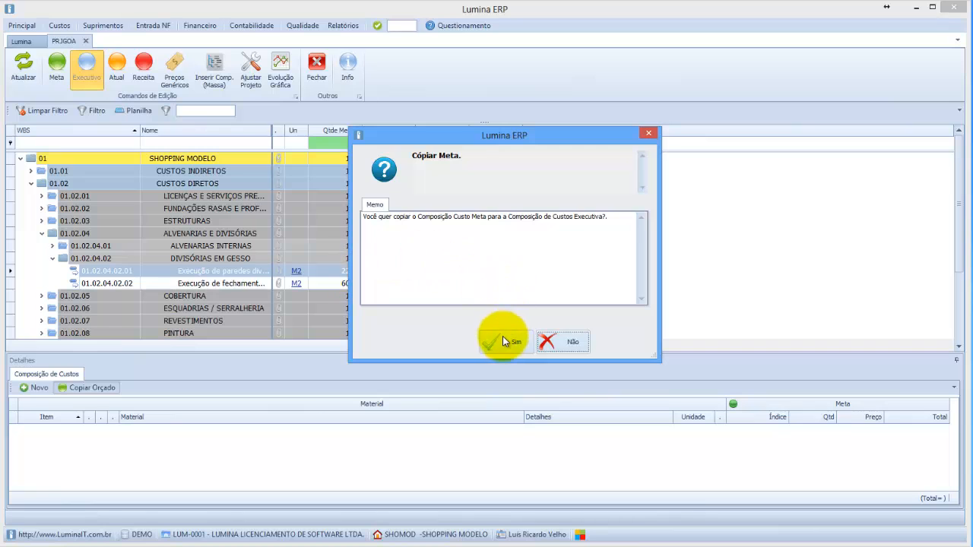
left_click(503, 341)
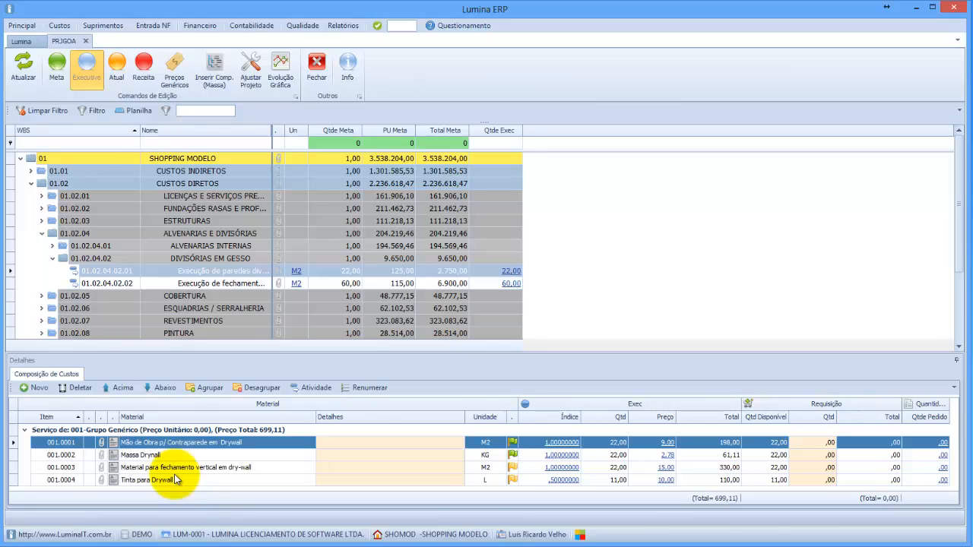
Rename the Grupo Genérico service group as DryWall with the unit VB, and expand its material list
left_click(159, 432)
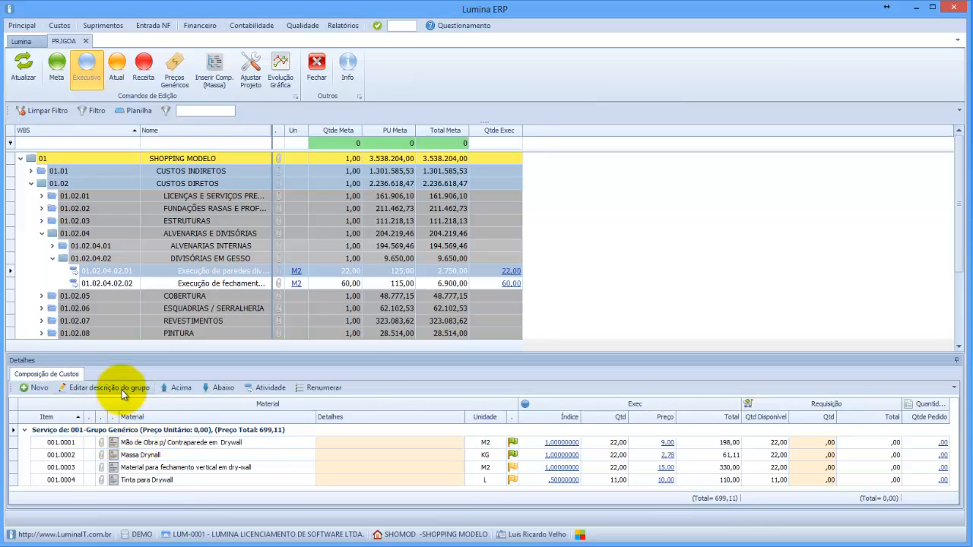
left_click(148, 390)
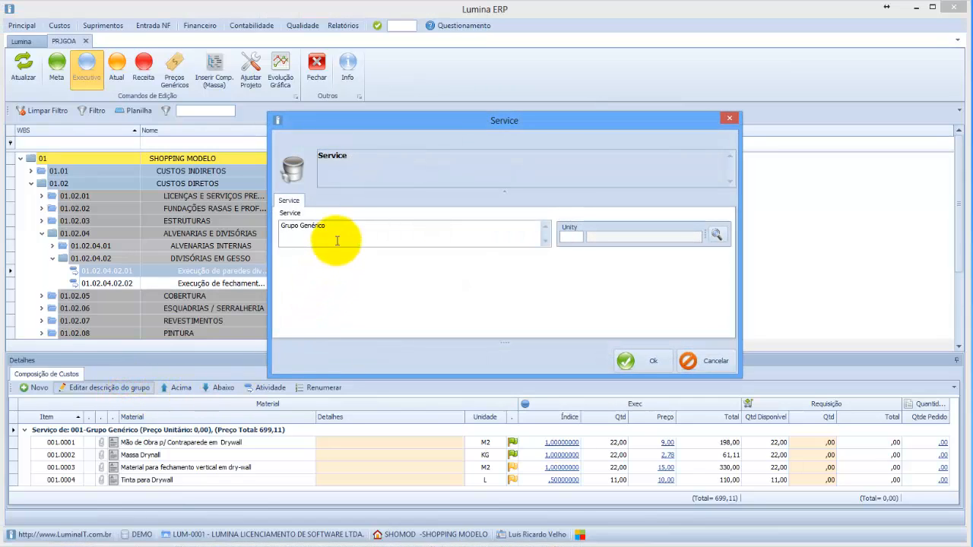
left_click_drag(337, 241, 258, 222)
type("Dr")
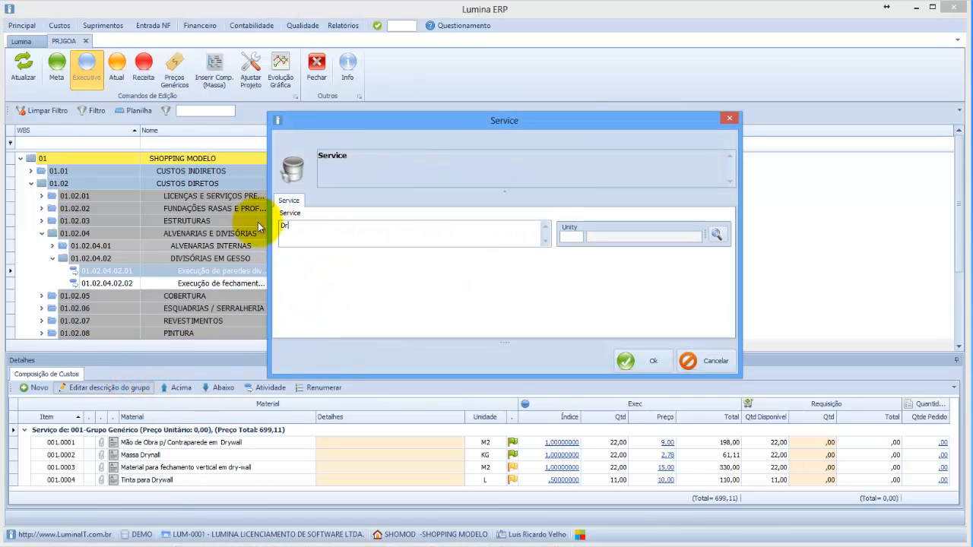
type("yWall")
left_click(573, 236)
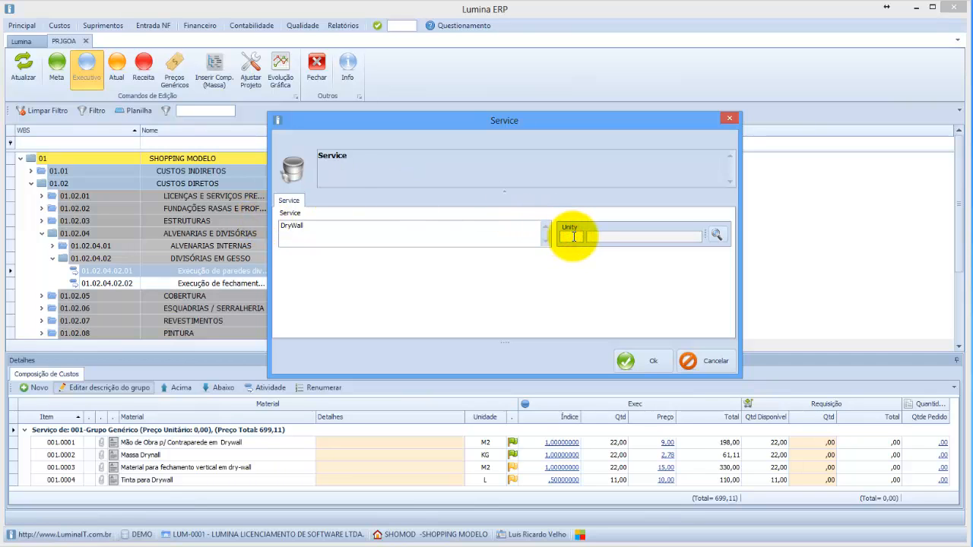
type("vb")
key("Tab")
left_click(625, 361)
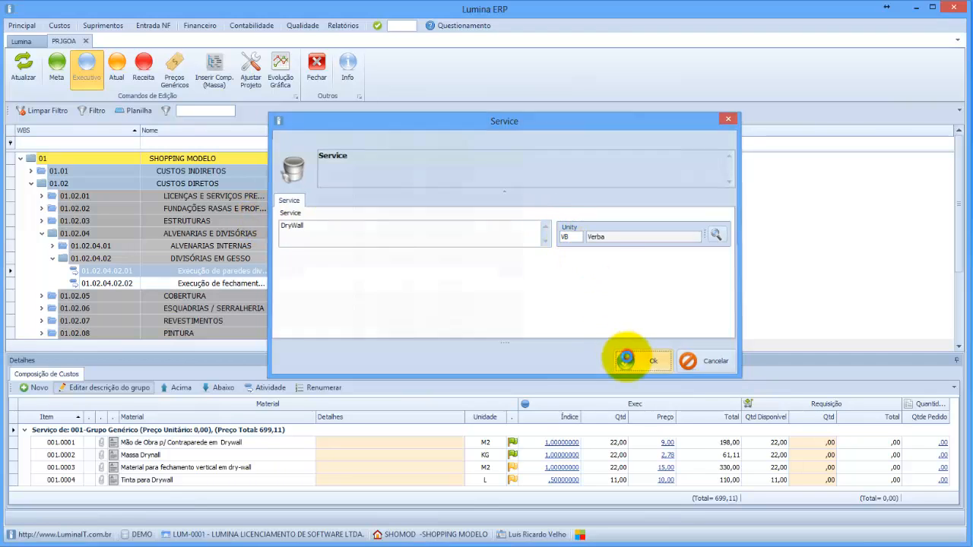
left_click(24, 430)
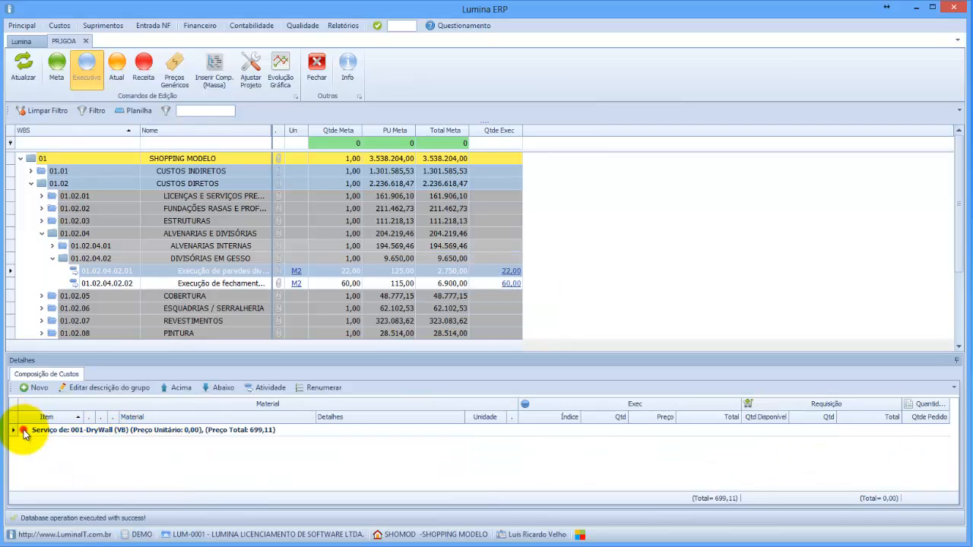
left_click(23, 430)
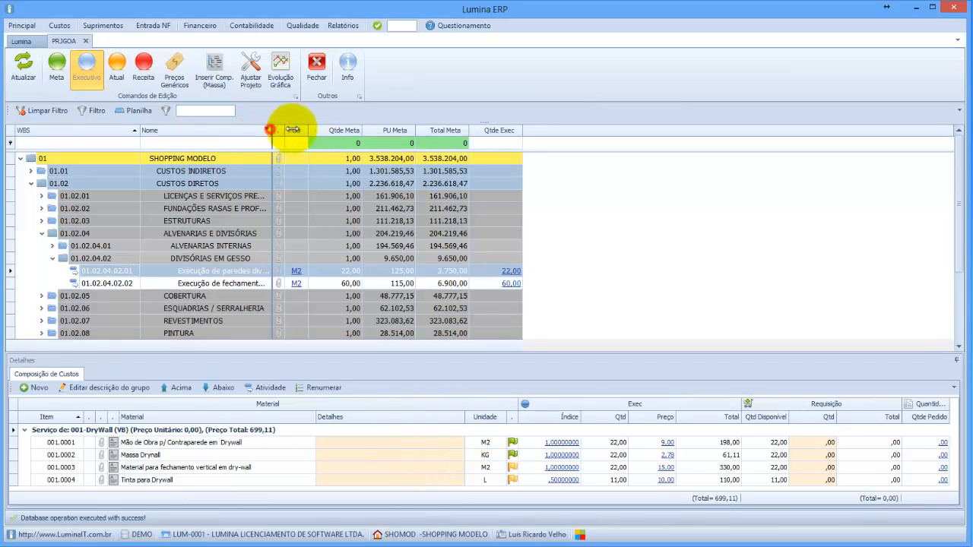
Add the auxiliary composition "Alvenaria de bloco de concreto L=19cm" to the activity's executive costs without applying a service index, and review its materials
left_click_drag(270, 130, 339, 130)
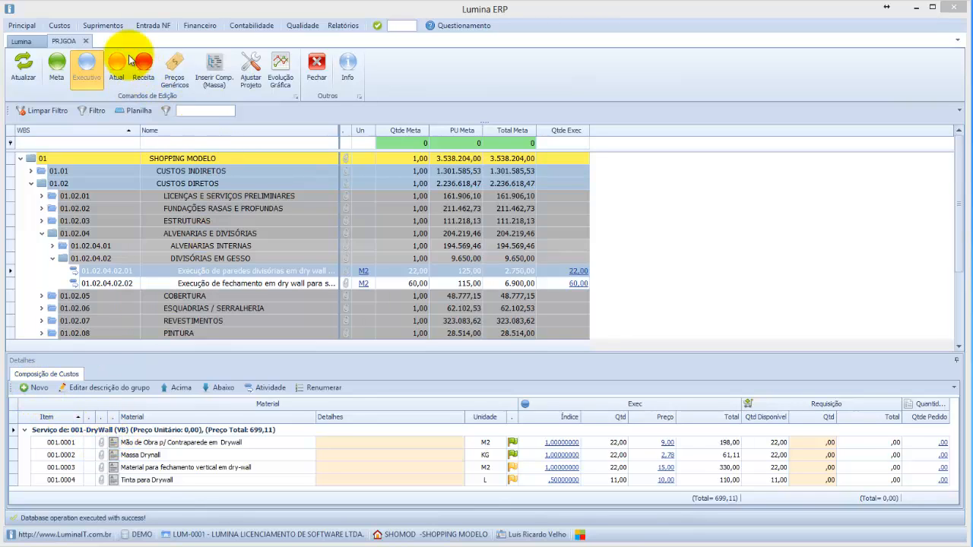
left_click(36, 387)
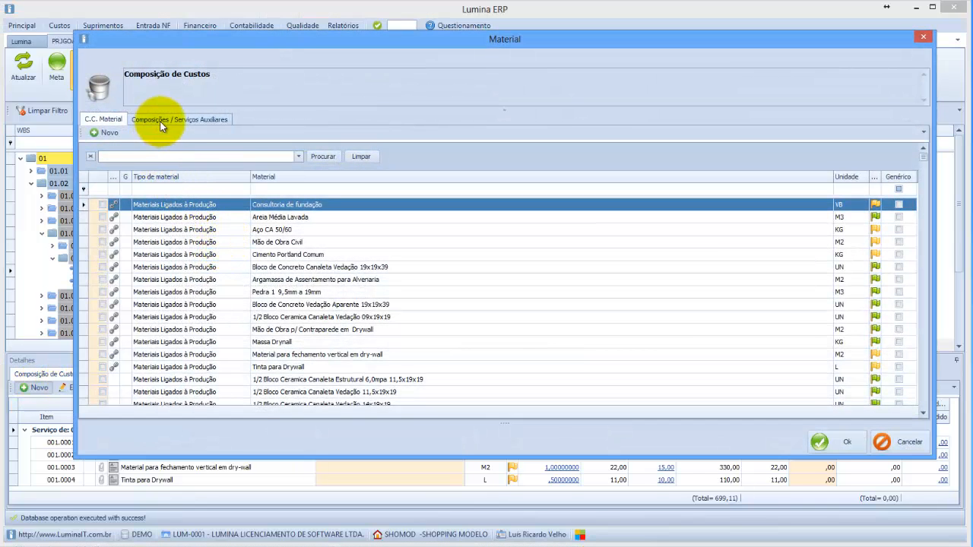
left_click(162, 119)
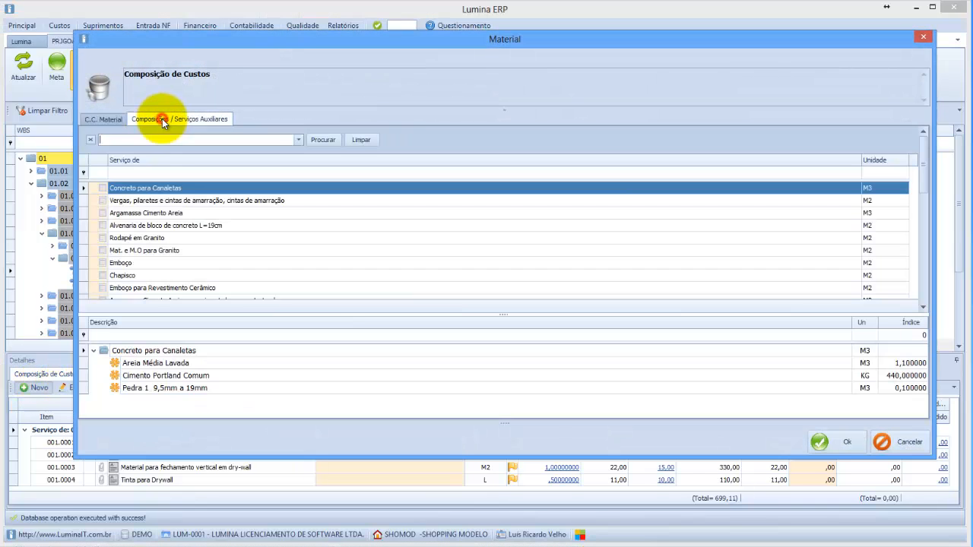
left_click(103, 226)
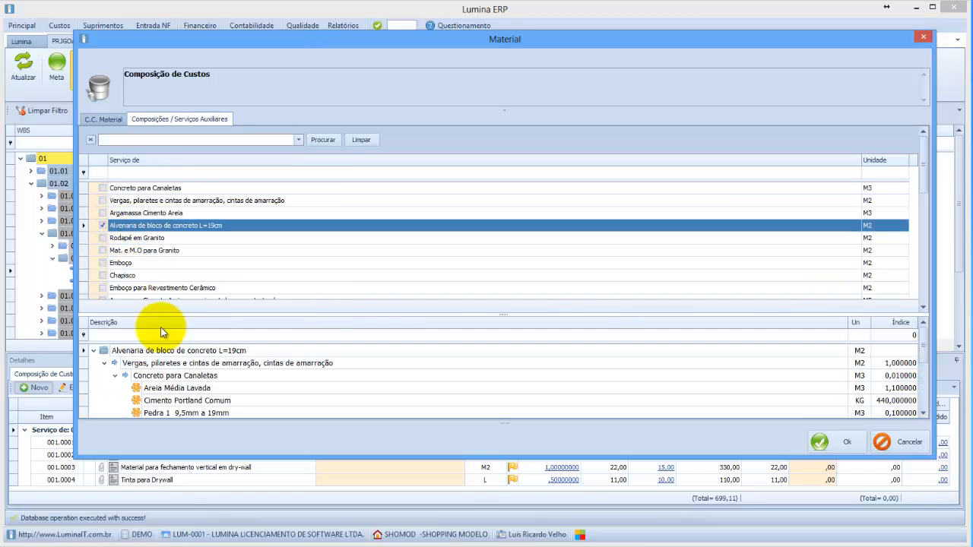
left_click(828, 442)
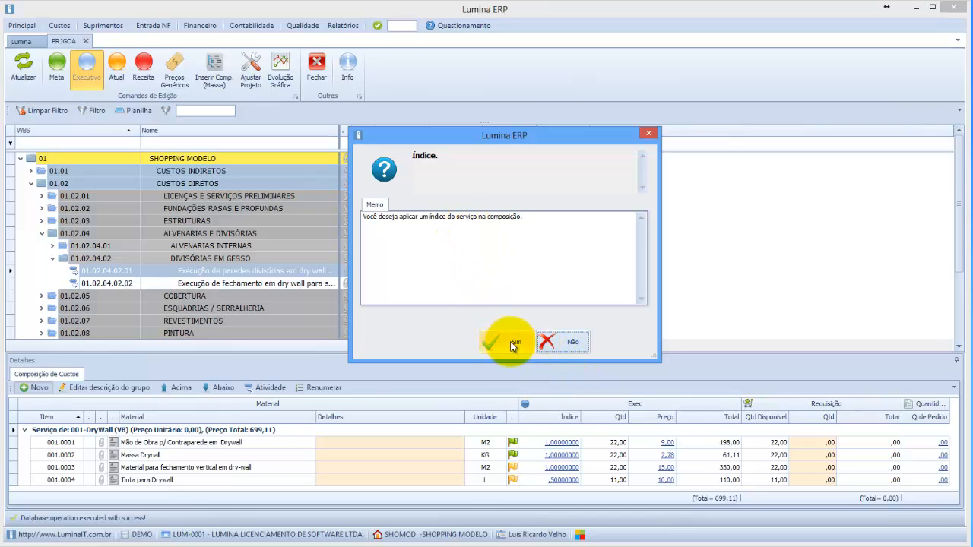
left_click(560, 344)
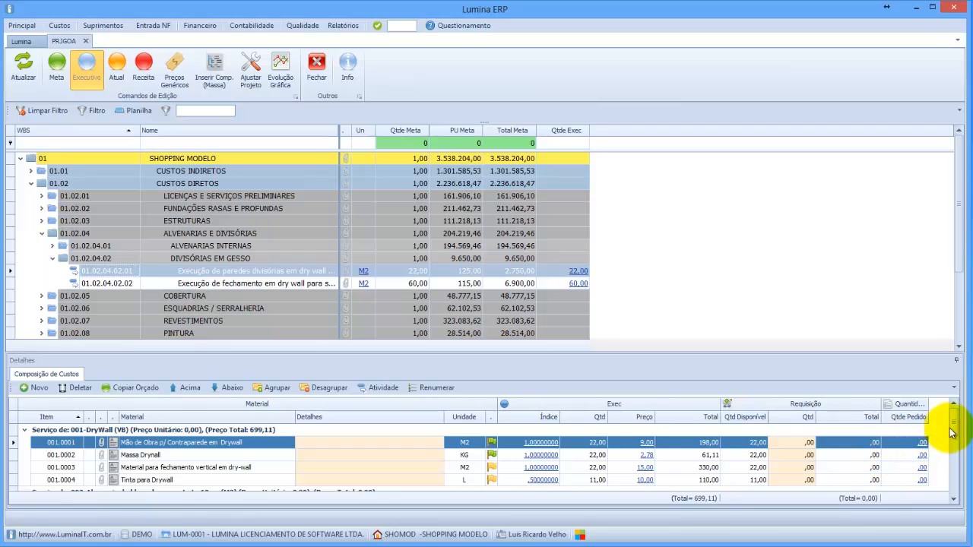
left_click_drag(954, 425, 951, 456)
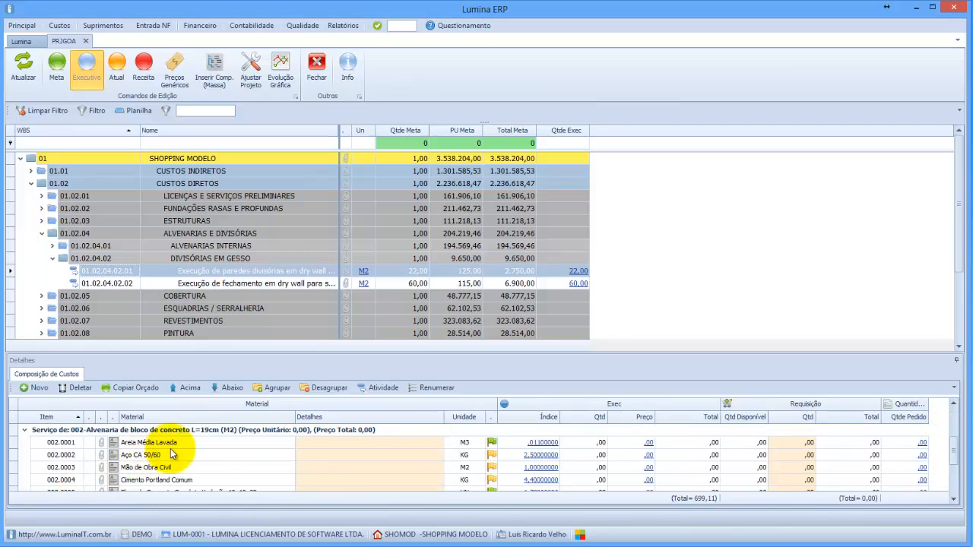
left_click_drag(947, 445, 949, 401)
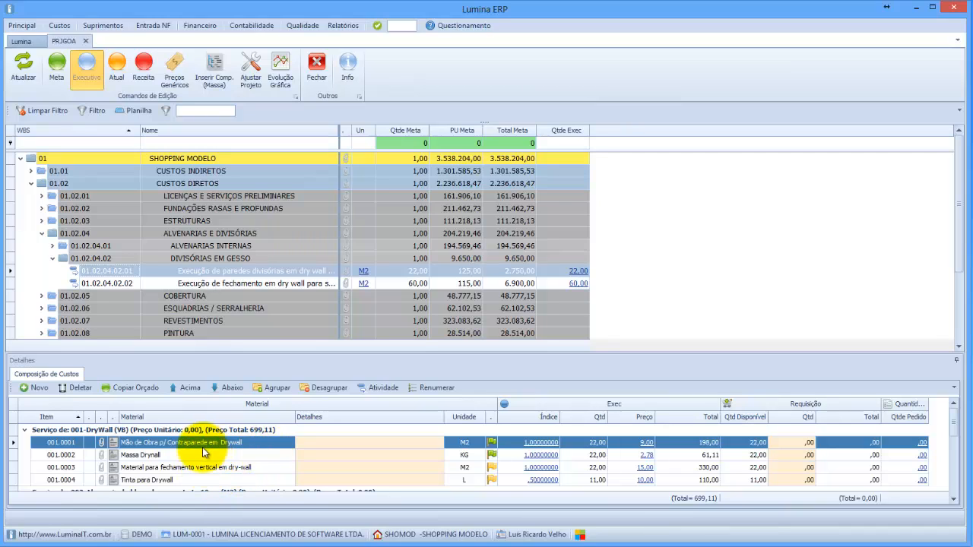
Collapse the DryWall service group and examine the executive materials of the "Alvenaria de bloco de concreto L=19cm" group
scroll(380, 452, "down", 2)
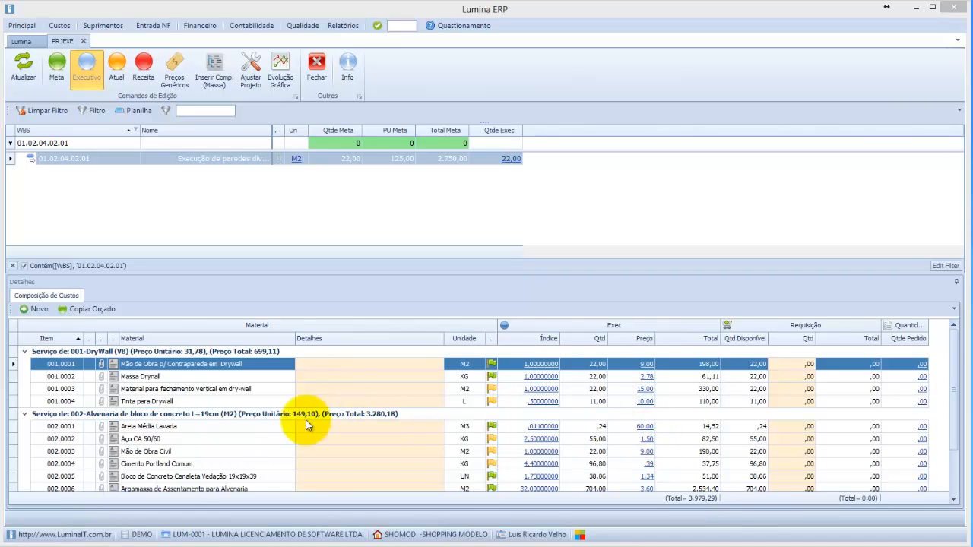
left_click(25, 352)
left_click(25, 364)
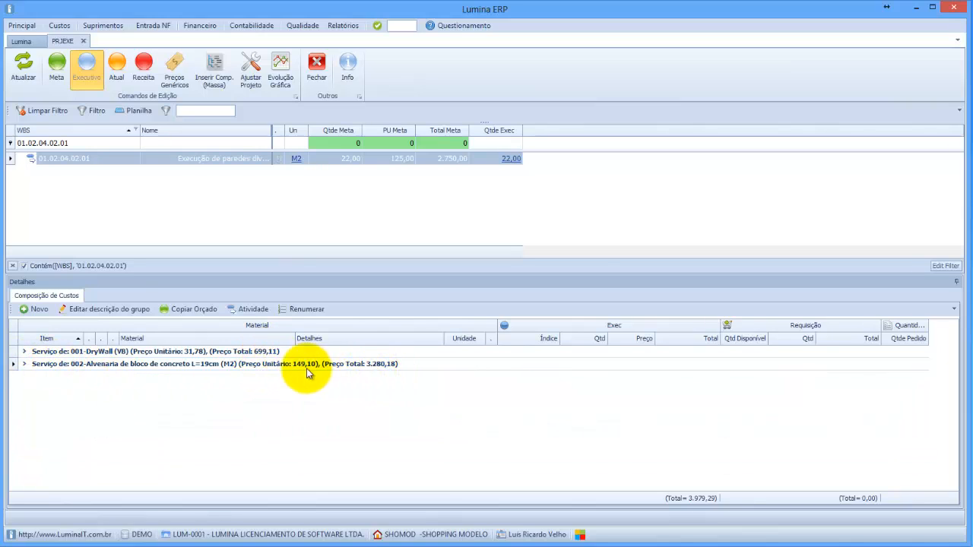
left_click(24, 364)
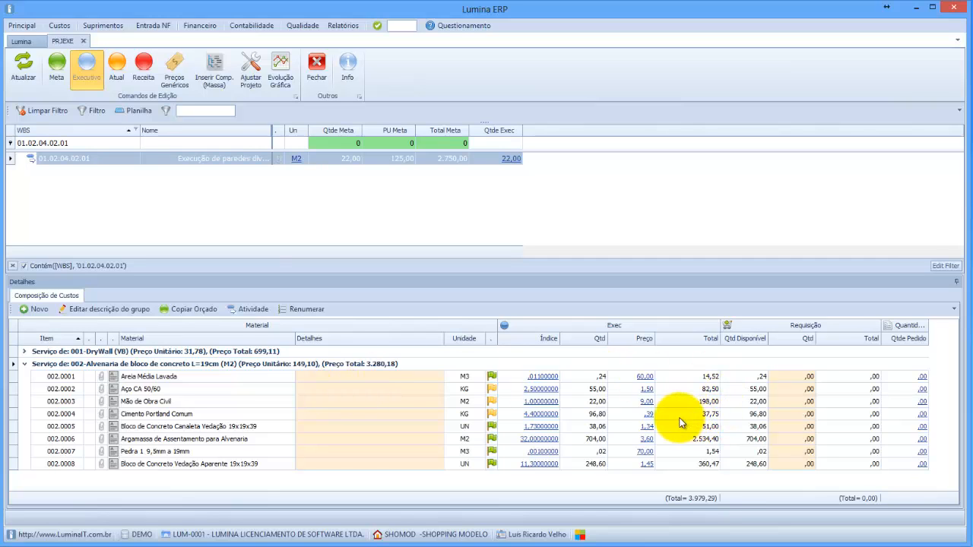
Set the requisition quantities to 55,00 for Aço CA 50/60, 22,00 for Mão de Obra Civil and 96,80 for Cimento Portland Comum
left_click(787, 377)
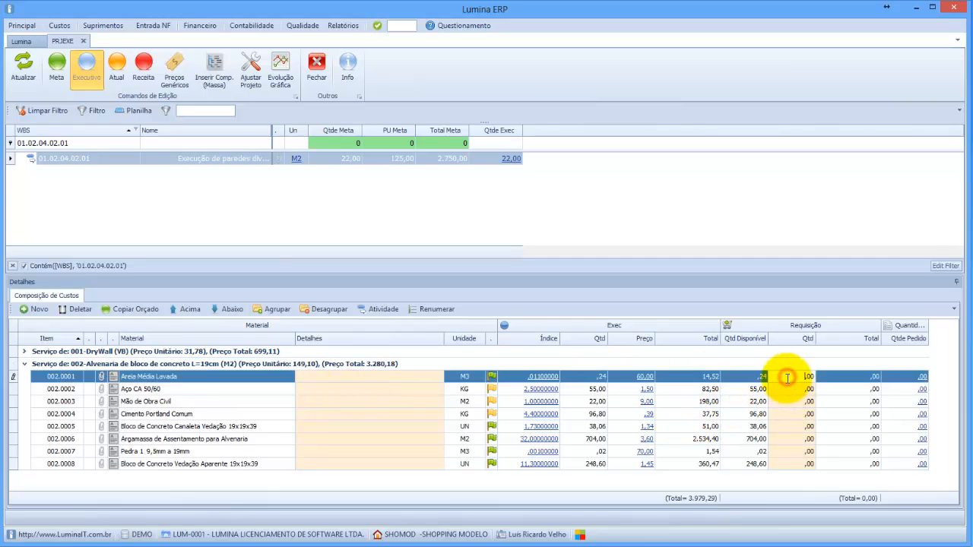
left_click(786, 389)
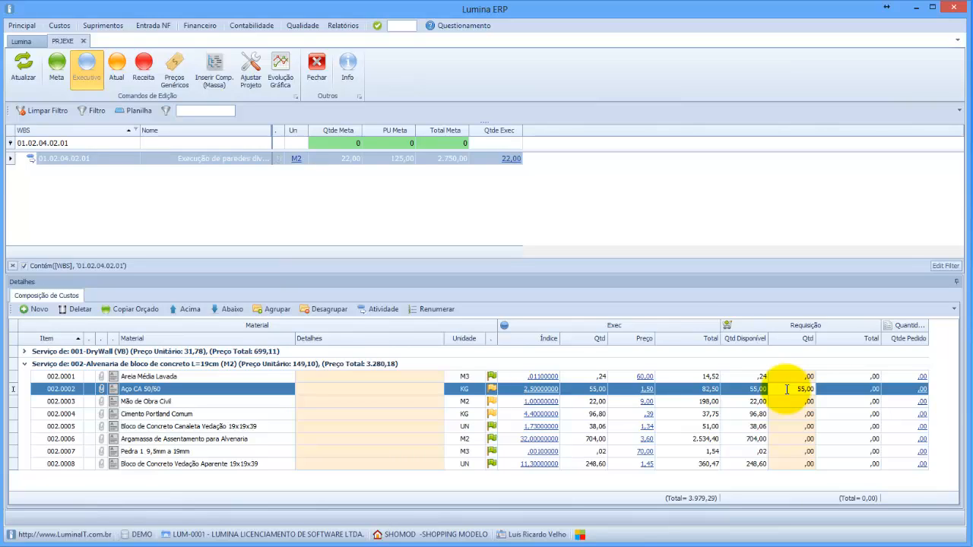
key("Return")
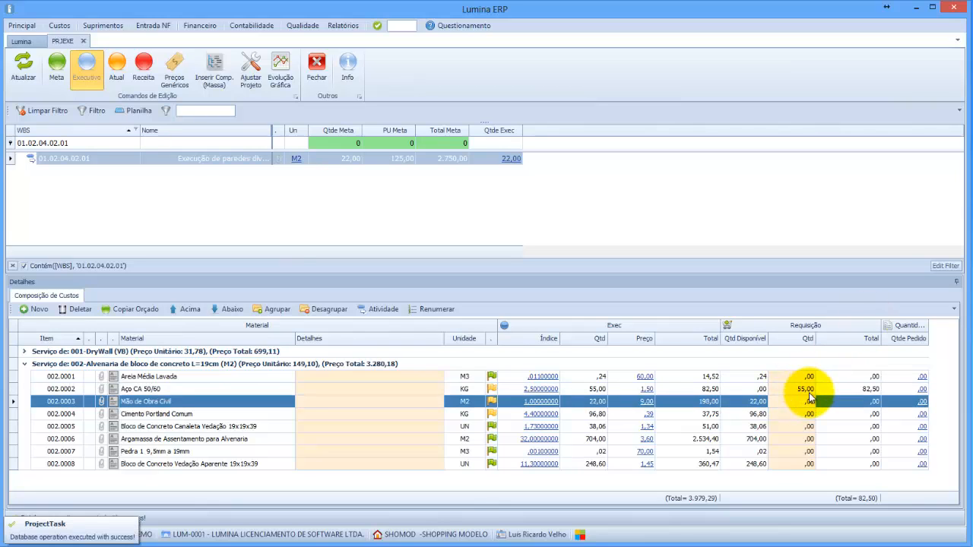
type("2")
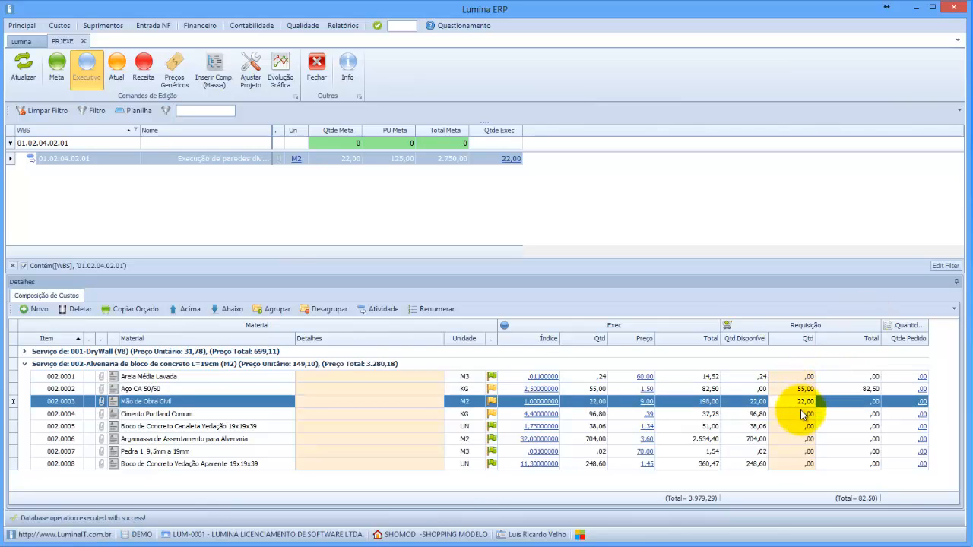
type("2")
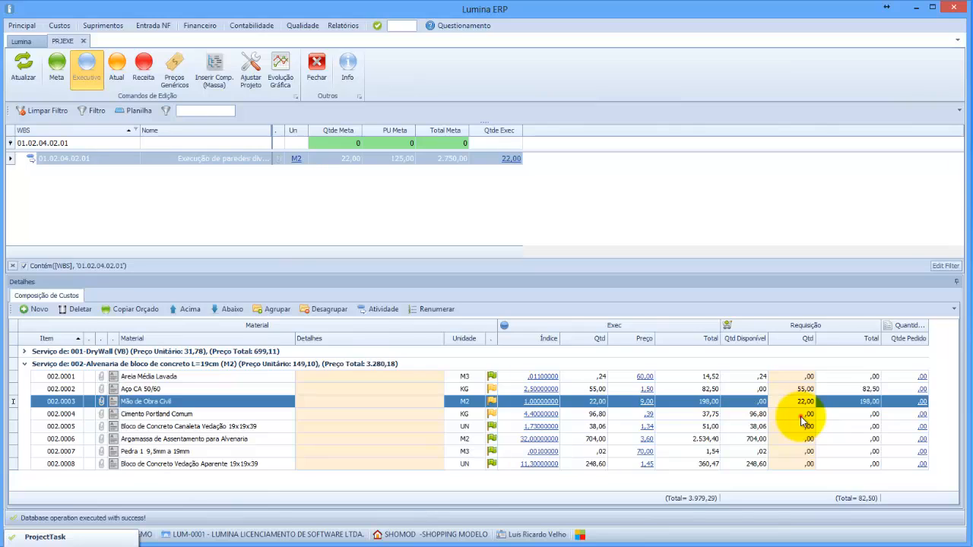
key("Return")
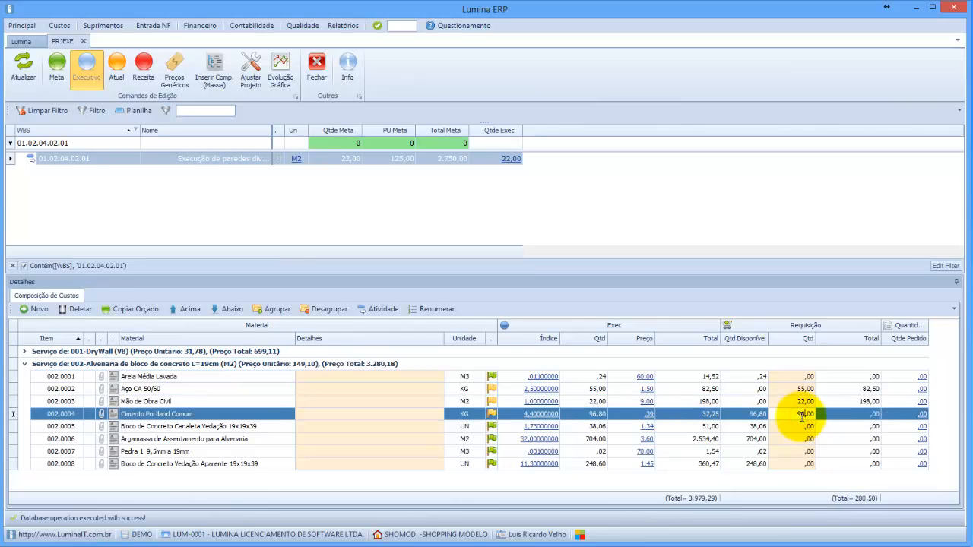
left_click(742, 401)
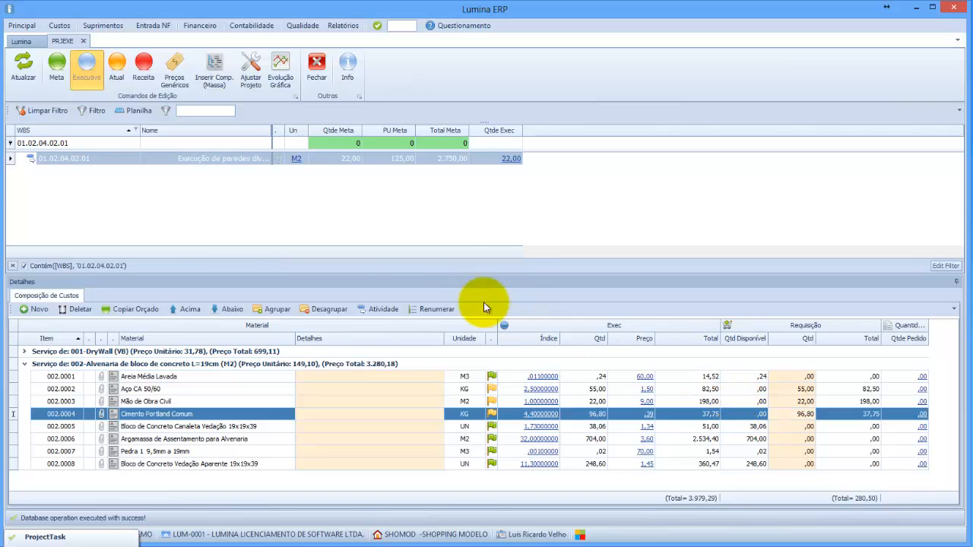
Clear the WBS filter and copy the target cost composition of activity 01.01.01.01 Consultoria para Sondagens into its executive cost composition
left_click_drag(70, 142, 10, 141)
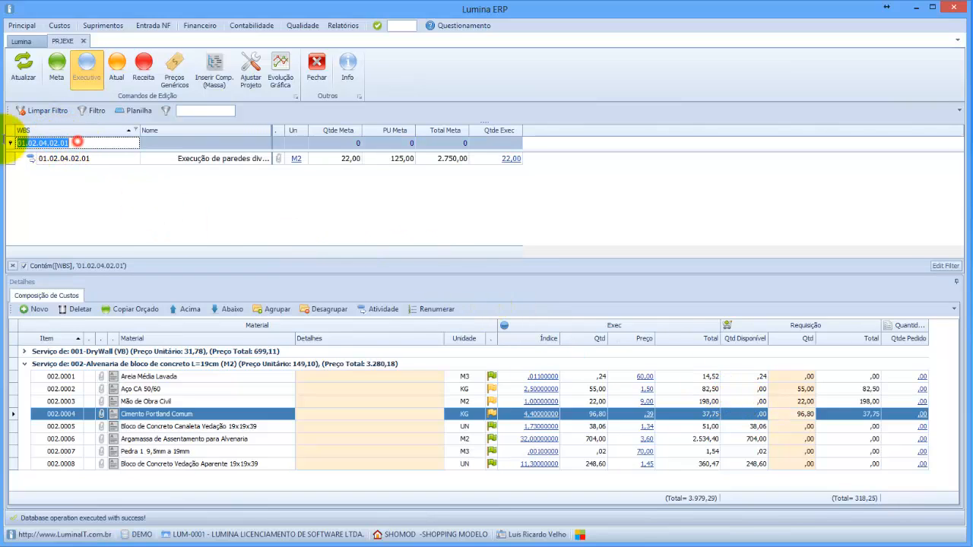
key("BackSpace")
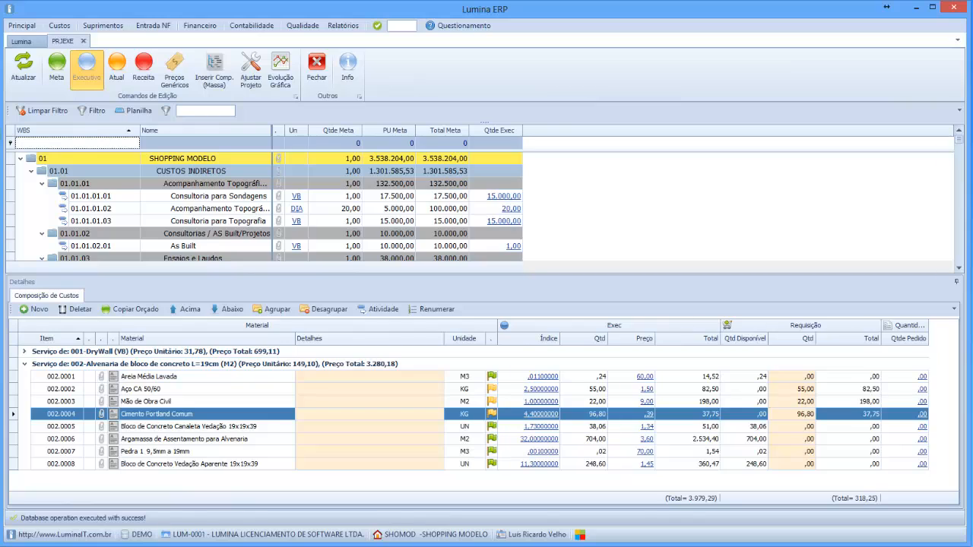
left_click(184, 196)
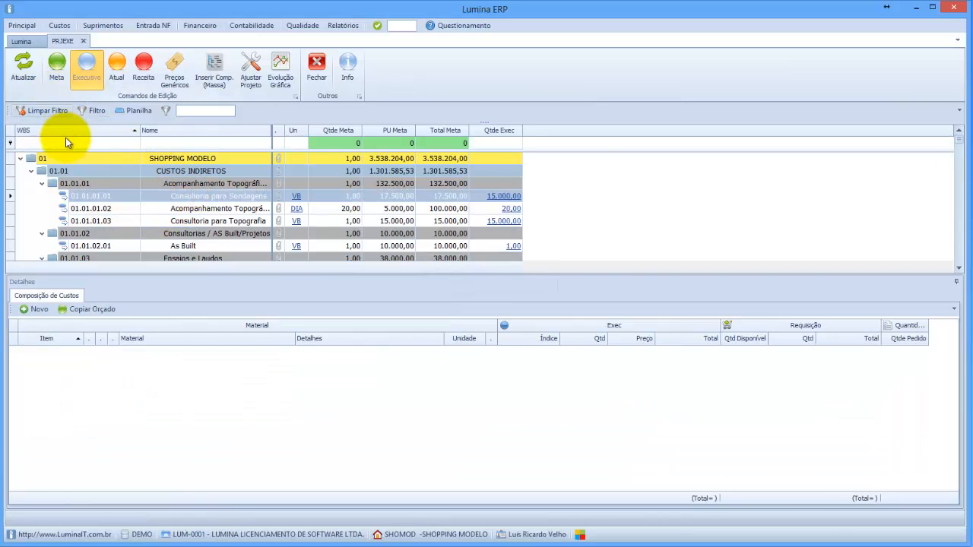
left_click(53, 65)
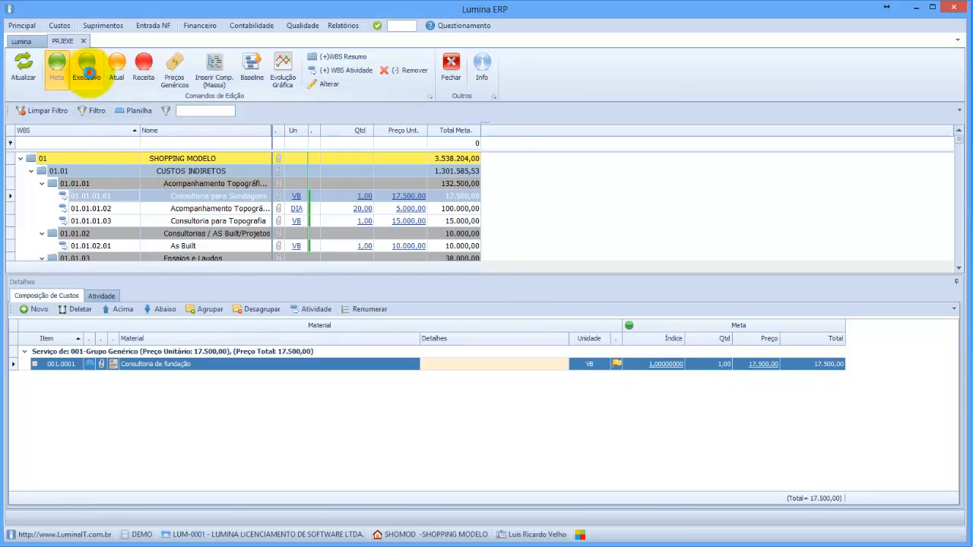
left_click(88, 76)
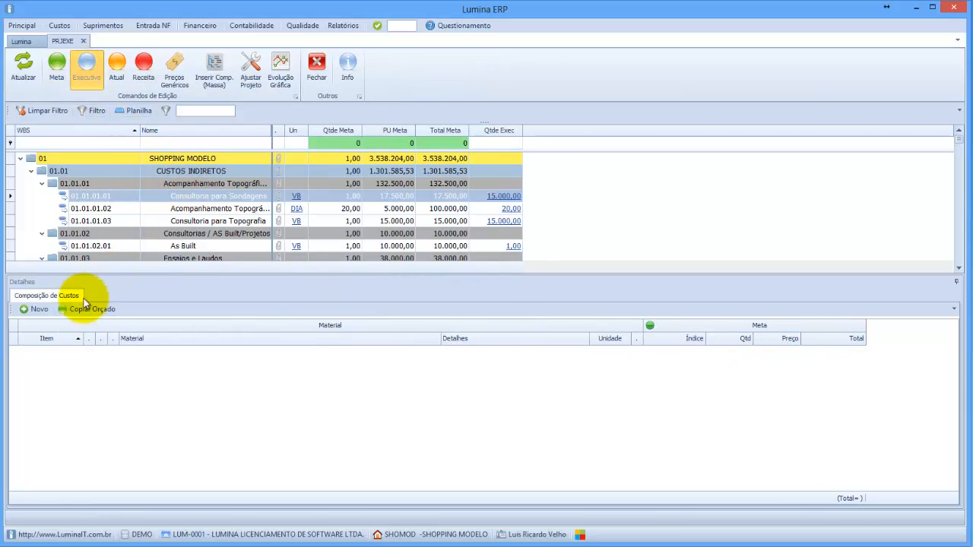
left_click(65, 310)
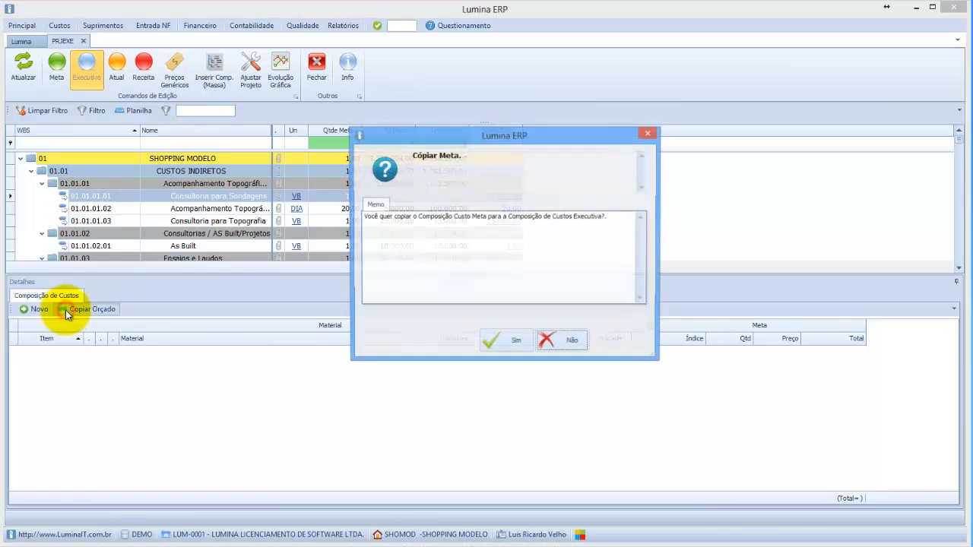
left_click(490, 342)
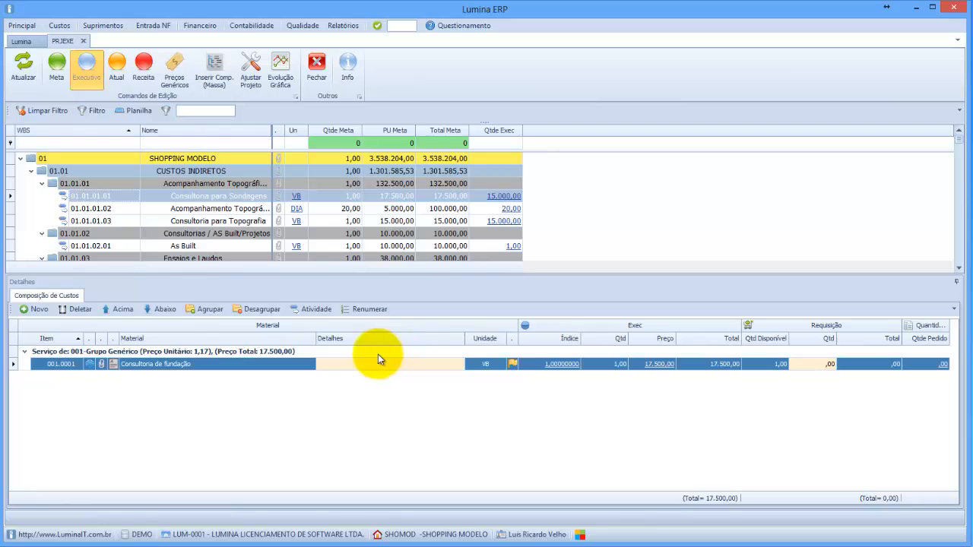
Add the material Projeto de Fundação to the executive composition of Consultoria para Sondagens, filtering the materials by "funda"
left_click(40, 308)
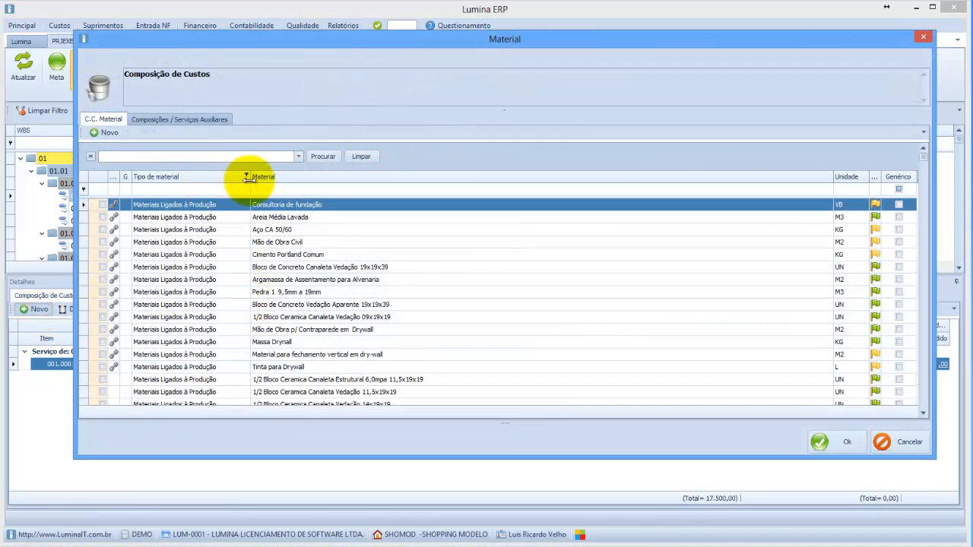
left_click(266, 187)
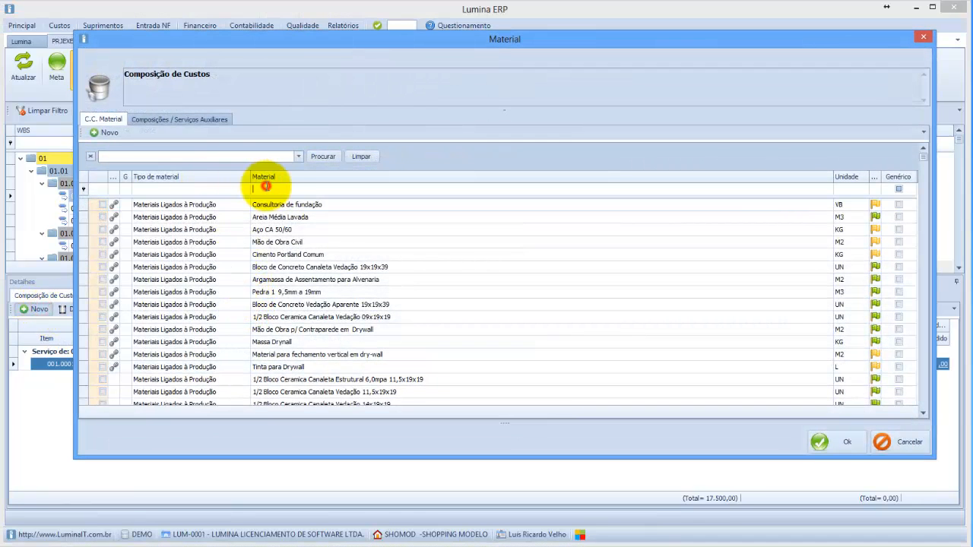
type("funda")
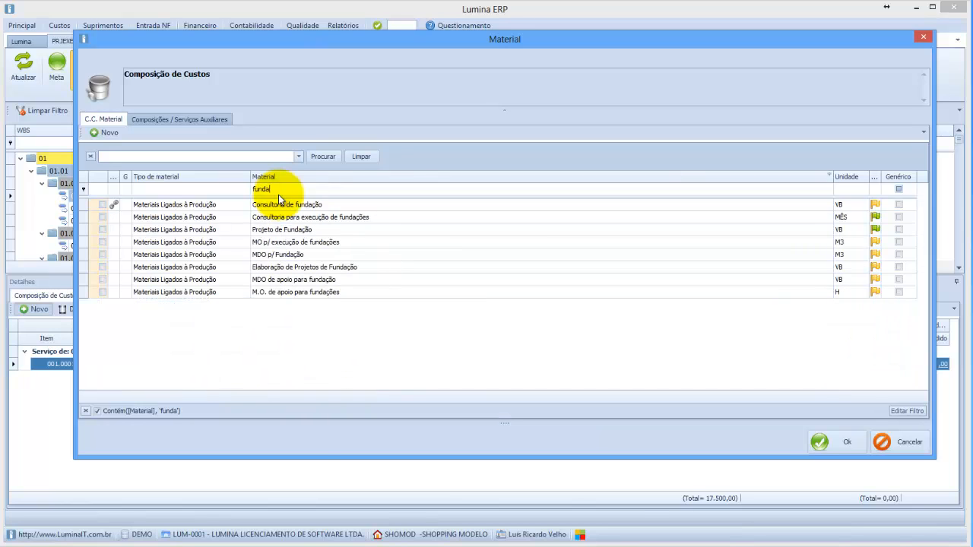
left_click(102, 229)
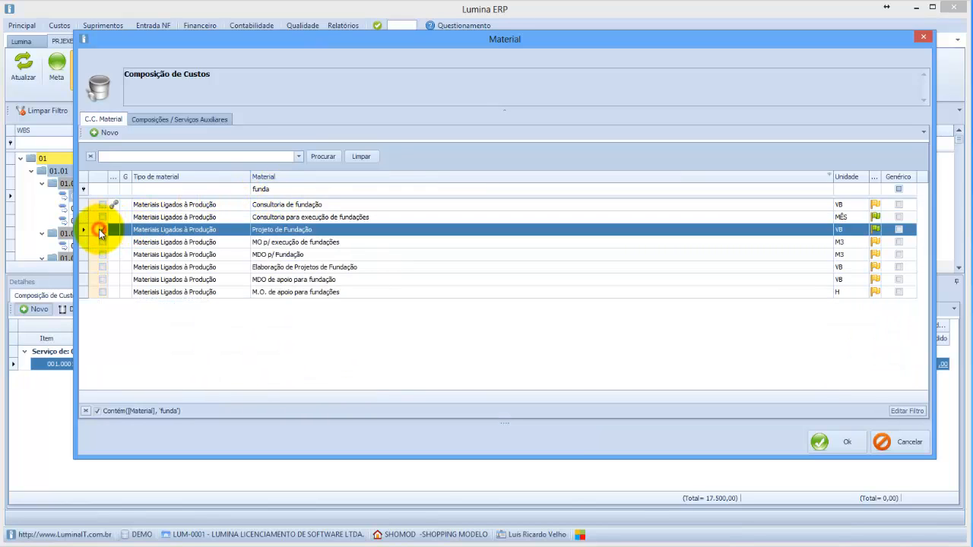
left_click(817, 444)
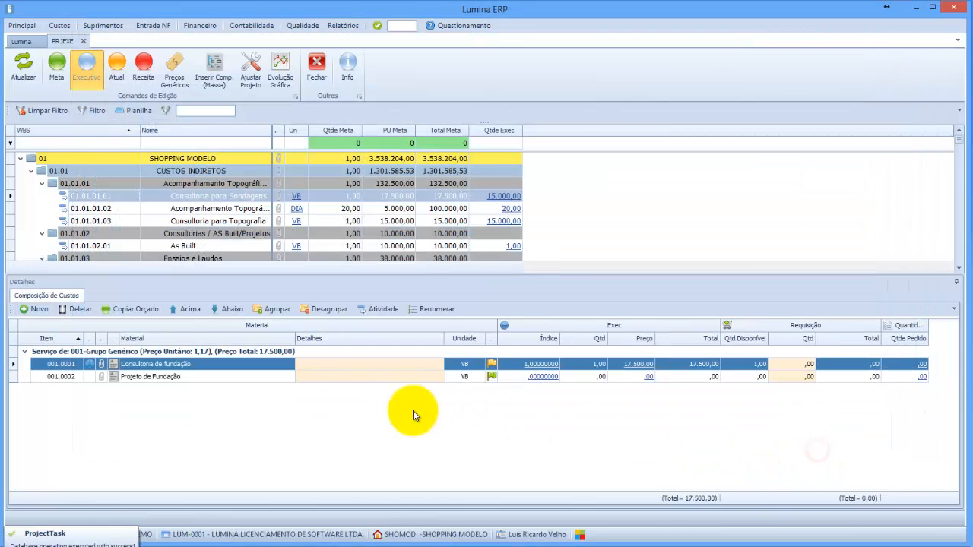
Register a fixed quantity of 1 for Projeto de Fundação with the memo "Valores Iniciais"
left_click(535, 378)
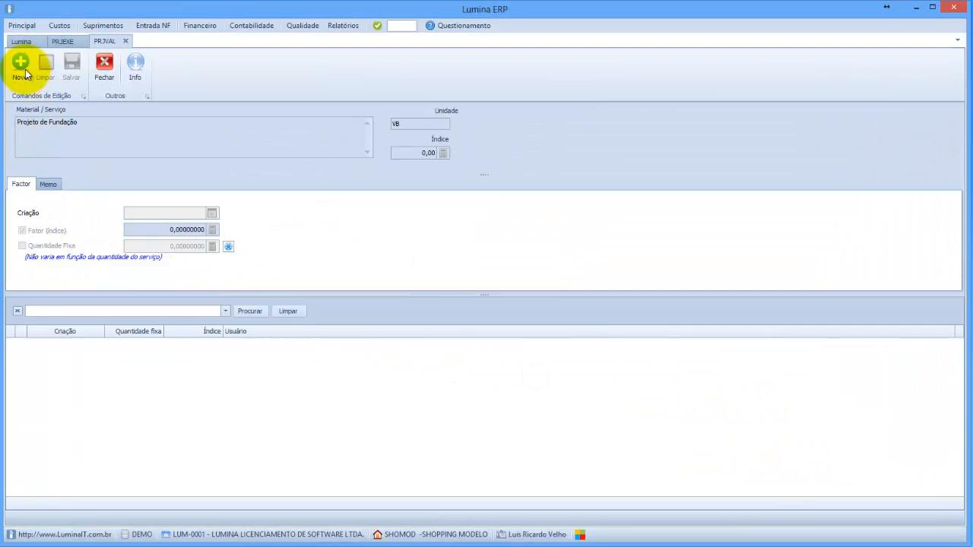
left_click(25, 73)
left_click(38, 244)
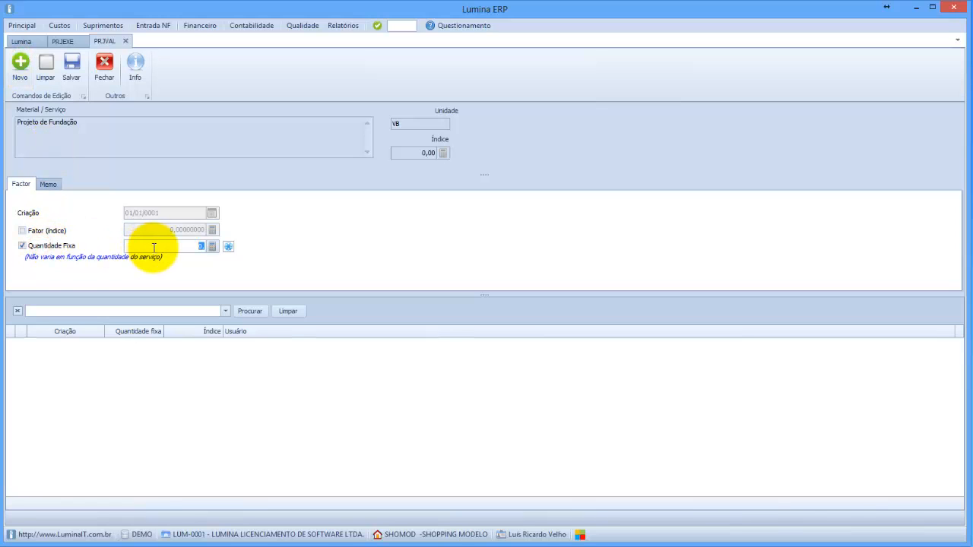
left_click(72, 65)
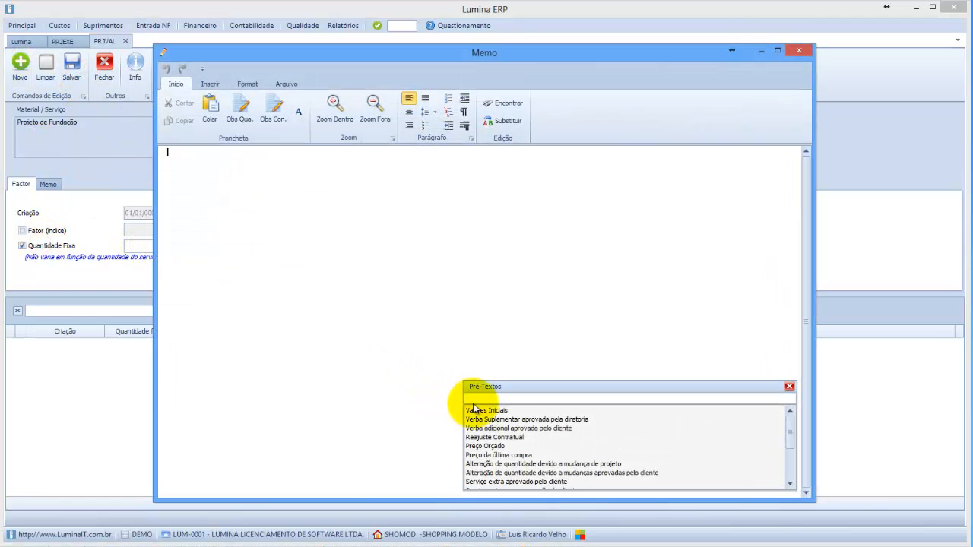
left_click(479, 411)
left_click(799, 50)
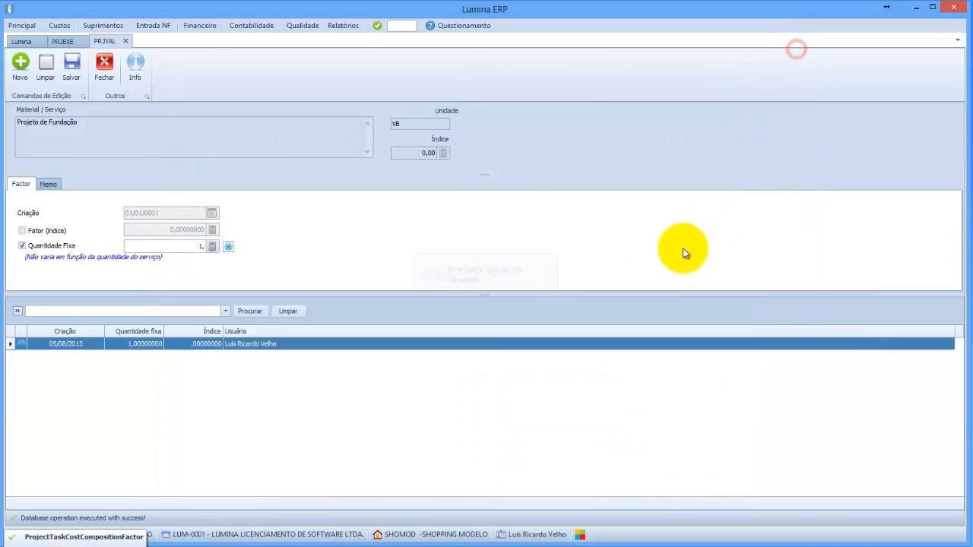
Register a unit price of 10.000,00 per 1 for Projeto de Fundação with the memo "Valores Iniciais"
double_click(650, 376)
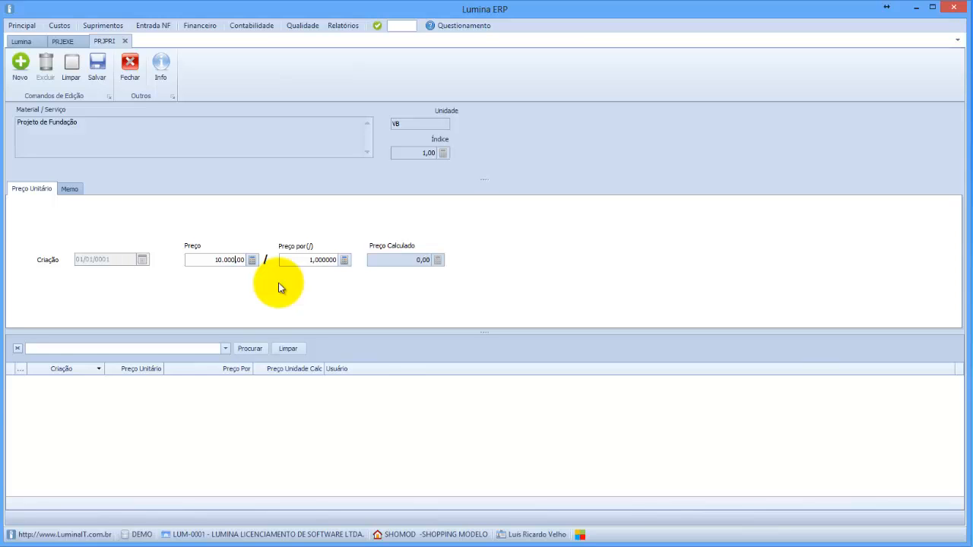
left_click(101, 63)
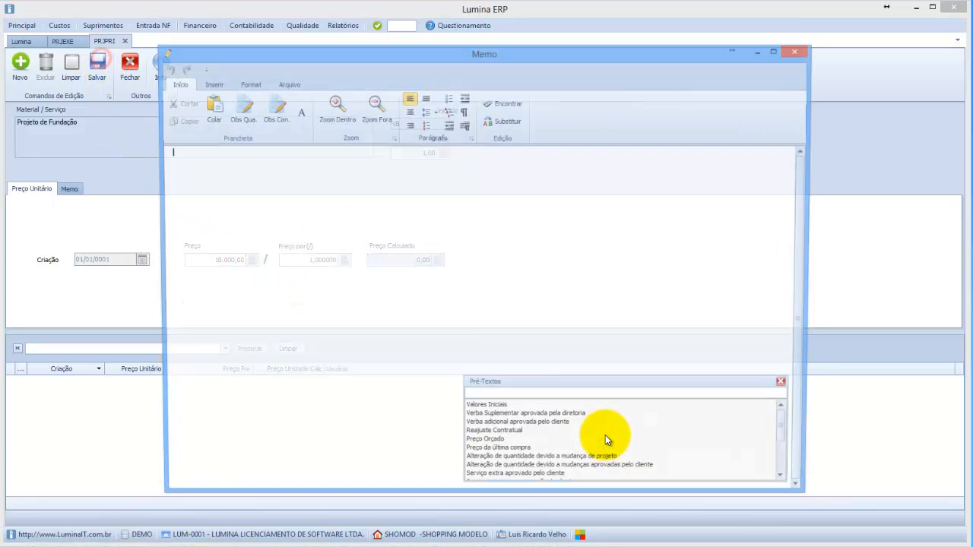
double_click(486, 410)
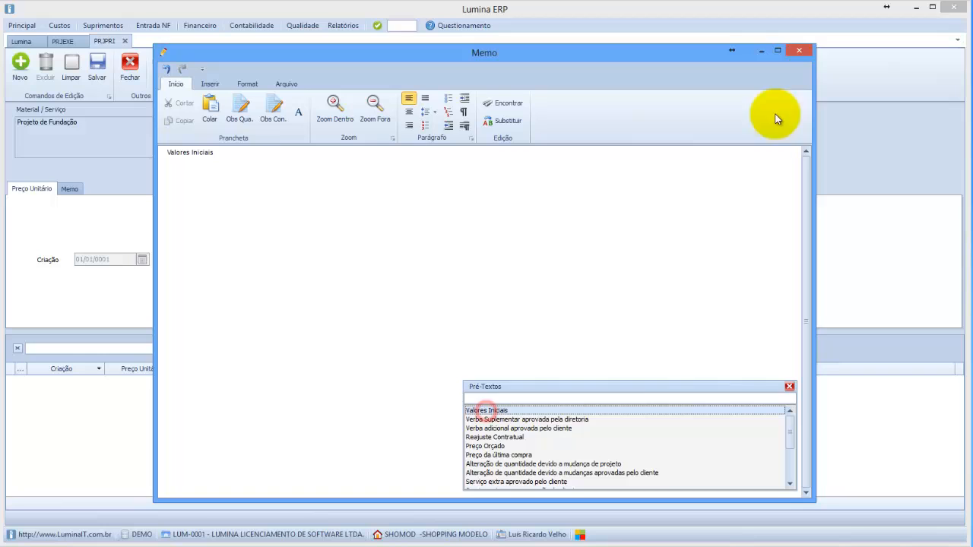
left_click(799, 50)
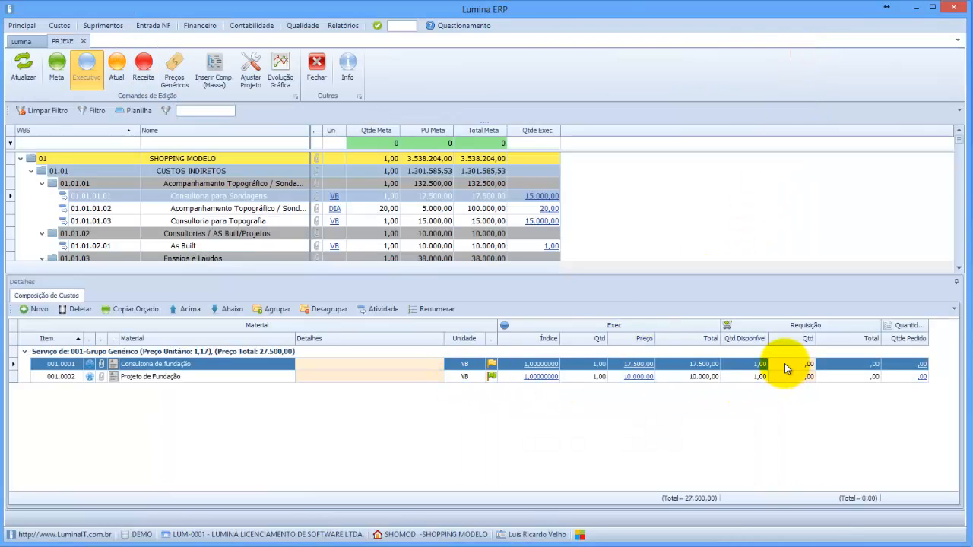
Set the requisition quantity to 1,00 for both Consultoria de fundação and Projeto de Fundação
left_click(785, 364)
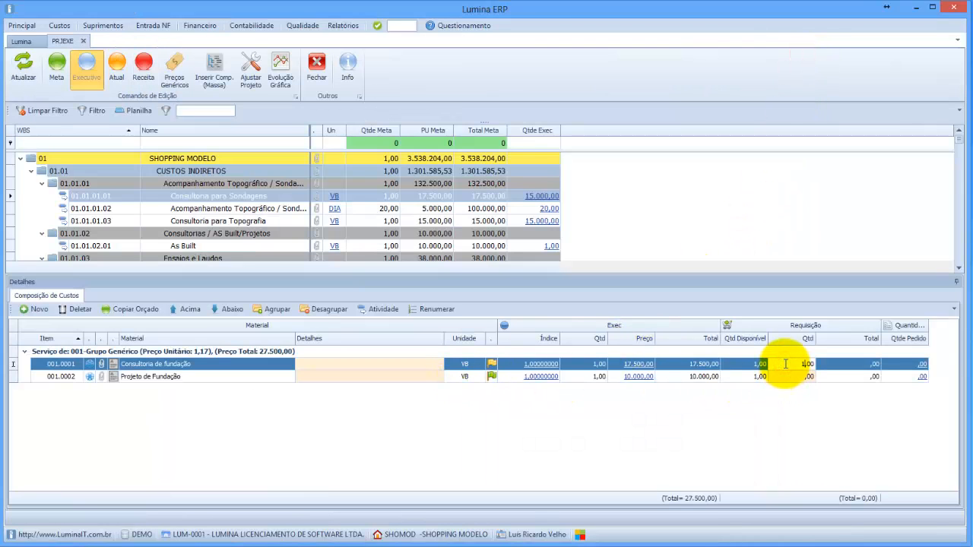
key("Return")
type("1")
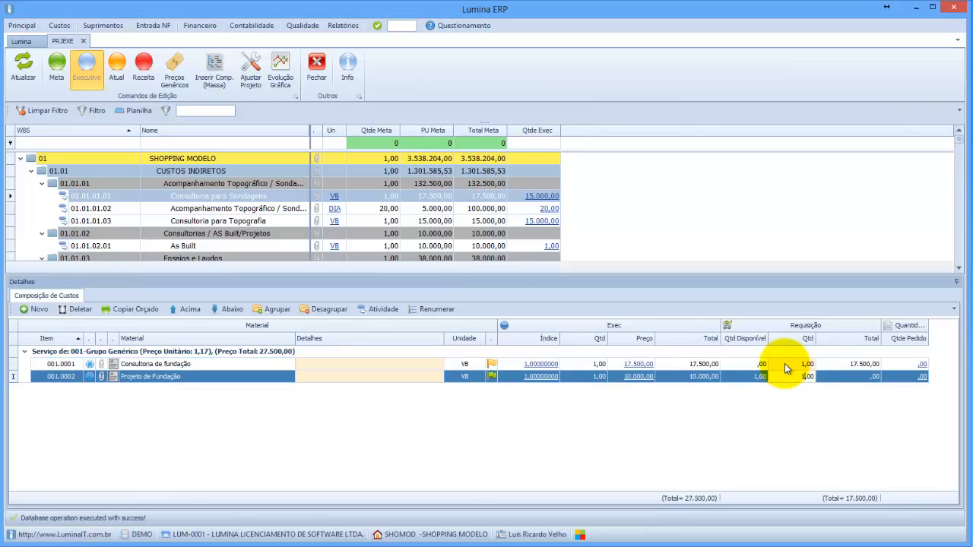
key("Up")
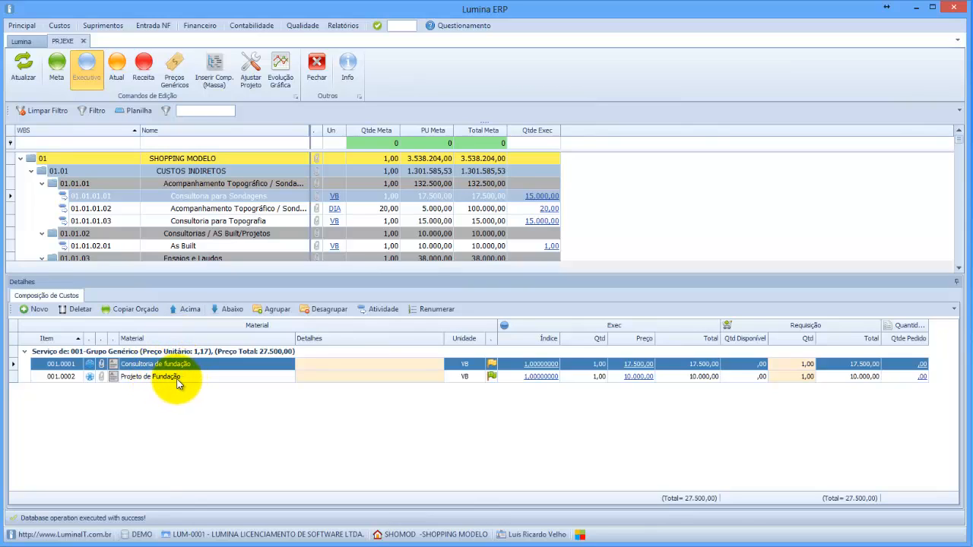
Check the cost composition of Consultoria para Sondagens in the target budget and close the project budget
left_click(61, 79)
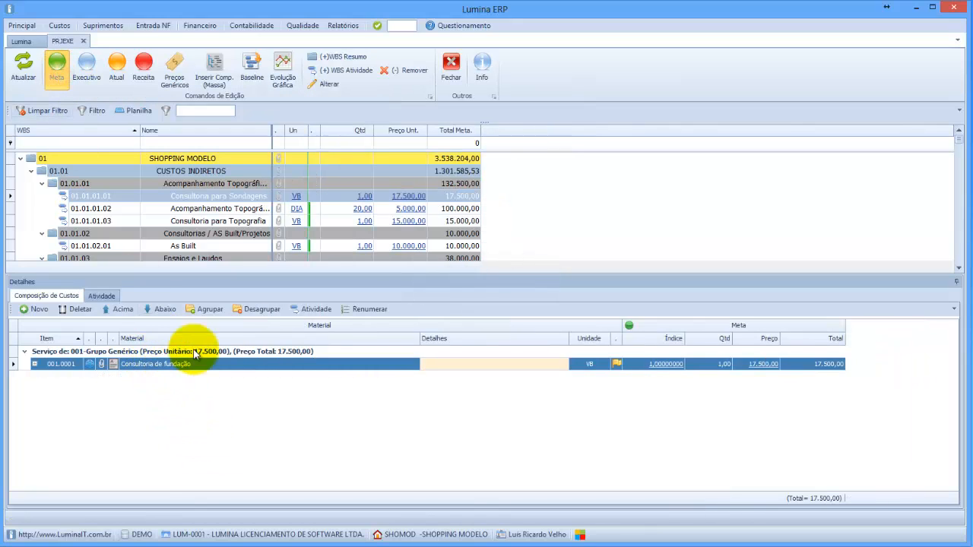
left_click(452, 72)
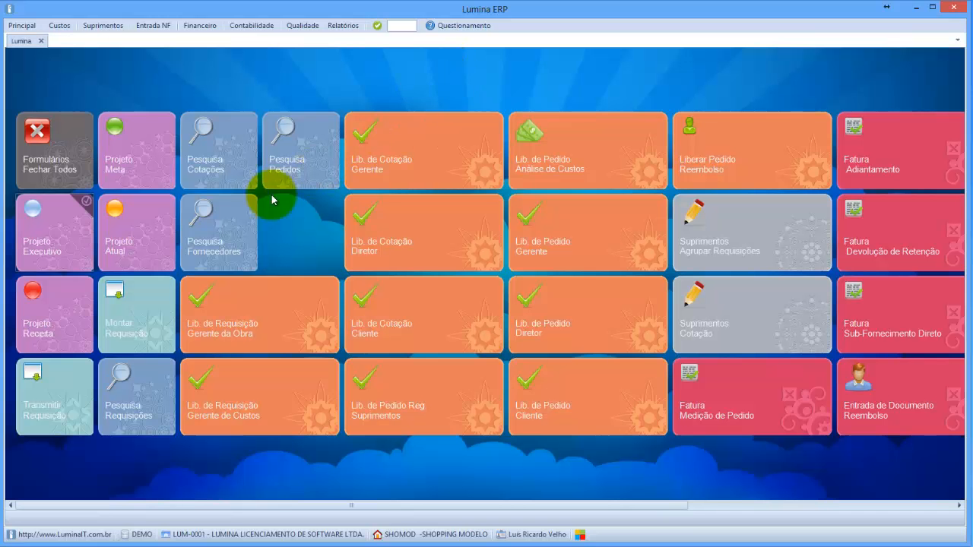
In requisition assembly, select all pending items and set their delivery date to 05/08/13
left_click(127, 339)
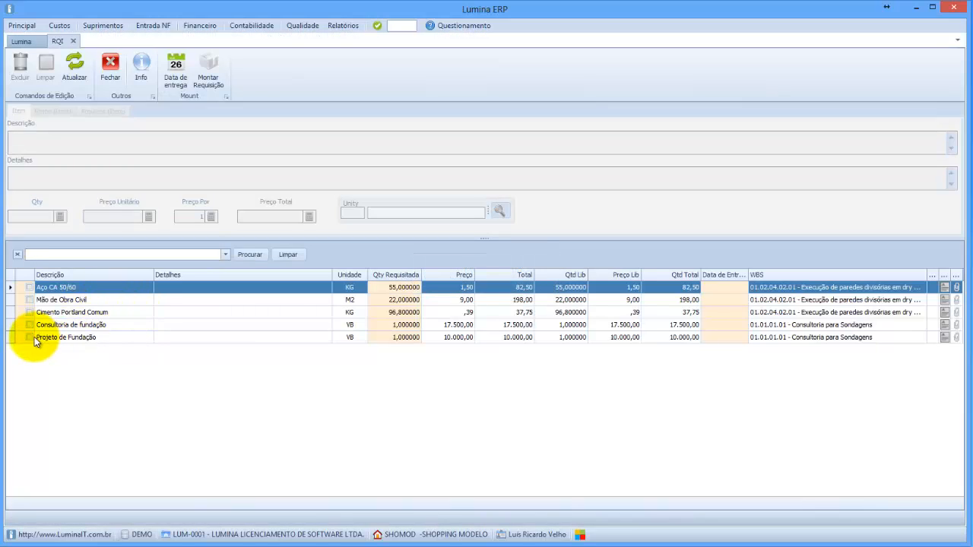
right_click(257, 324)
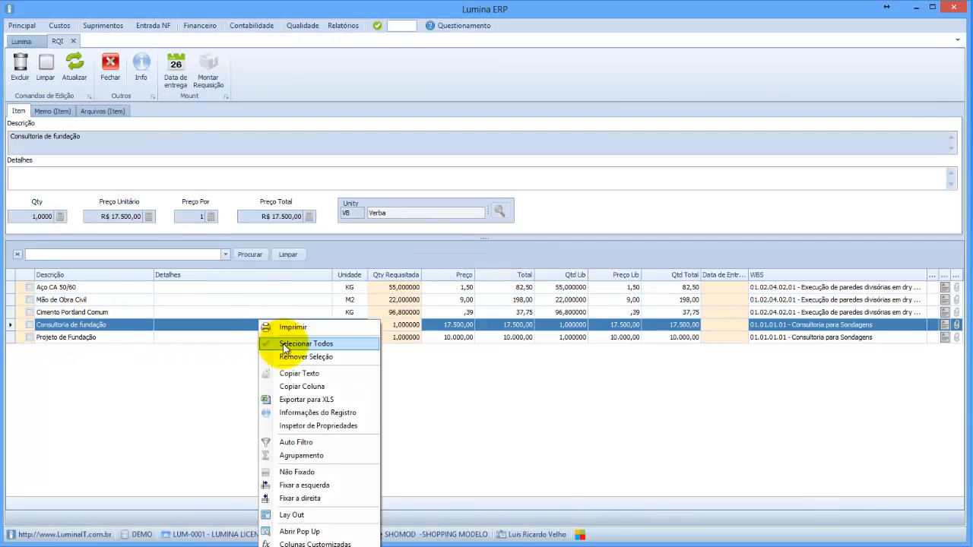
left_click(285, 346)
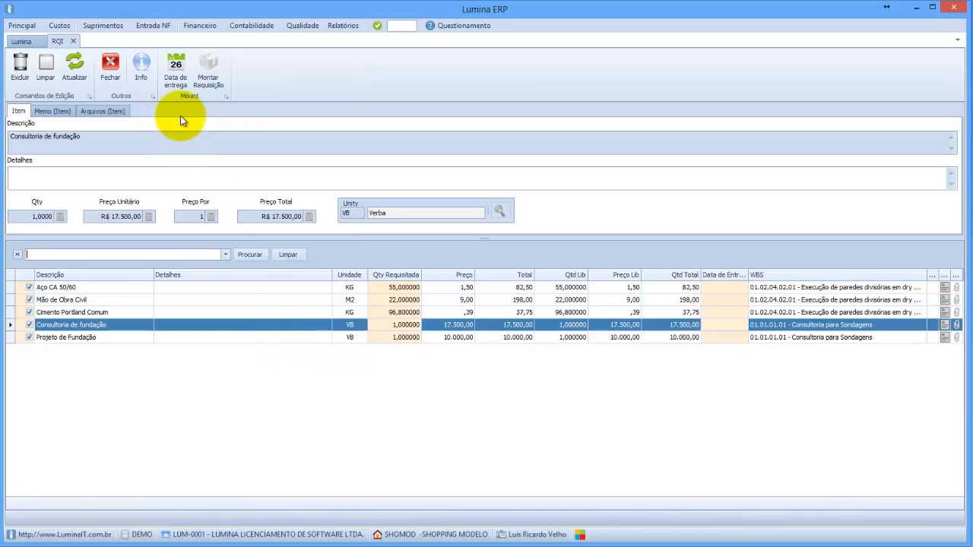
left_click(176, 78)
left_click(540, 258)
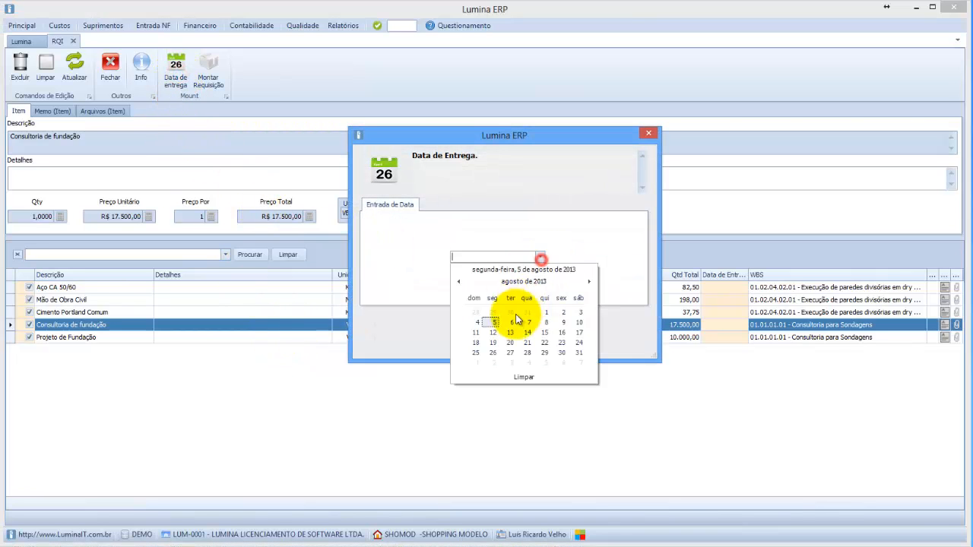
left_click(494, 324)
left_click(498, 346)
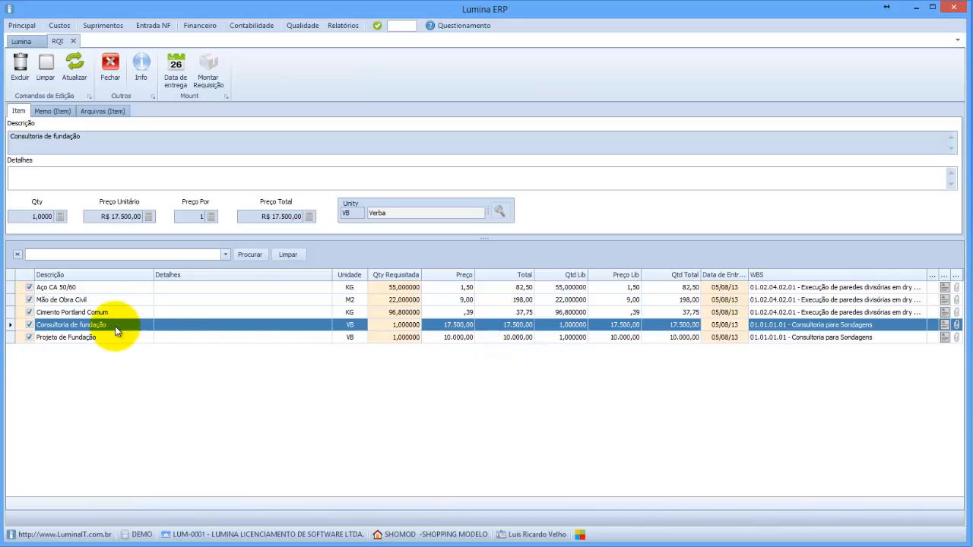
Exclude Consultoria de fundação and Projeto de Fundação from the selection and assemble a requisition from Aço CA 50/60, Mão de Obra Civil and Cimento Portland Comum
left_click(29, 324)
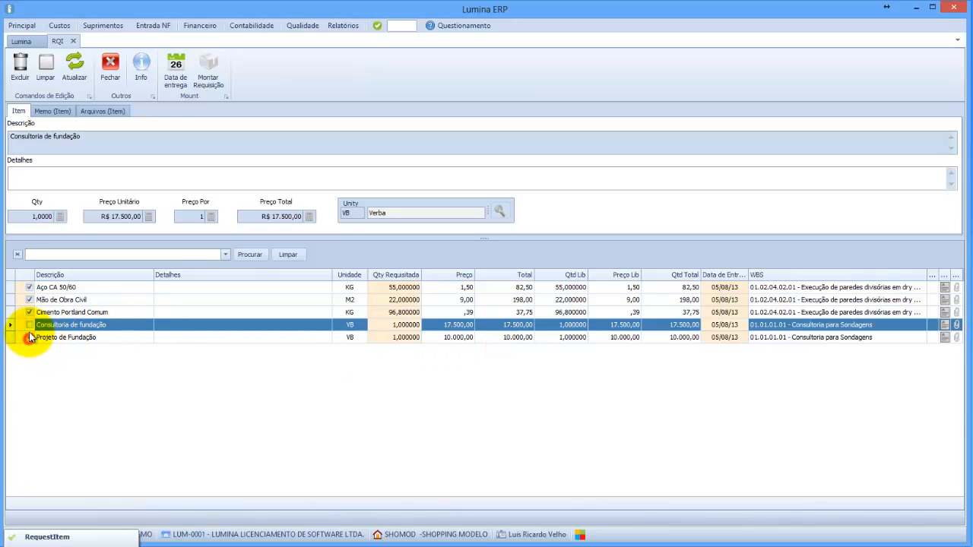
left_click(28, 337)
left_click(29, 337)
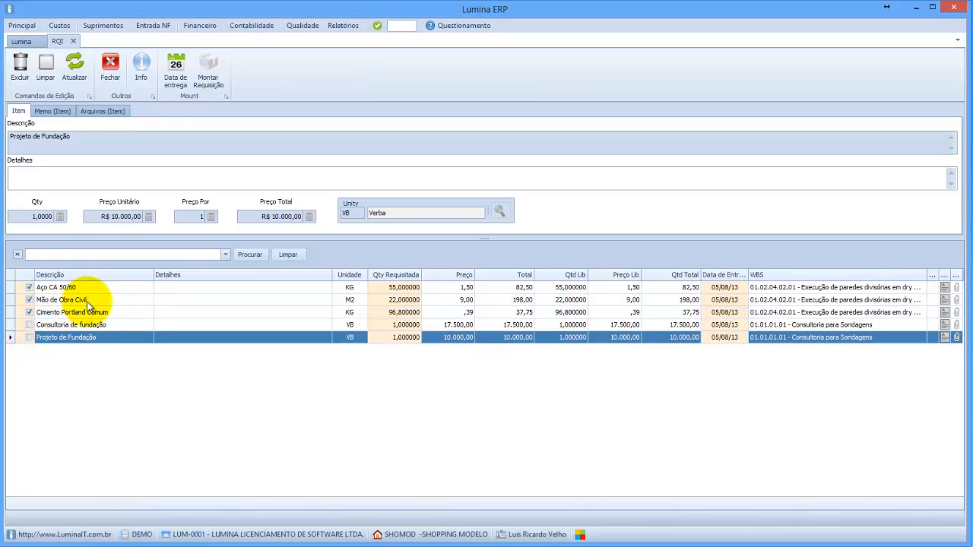
left_click(210, 73)
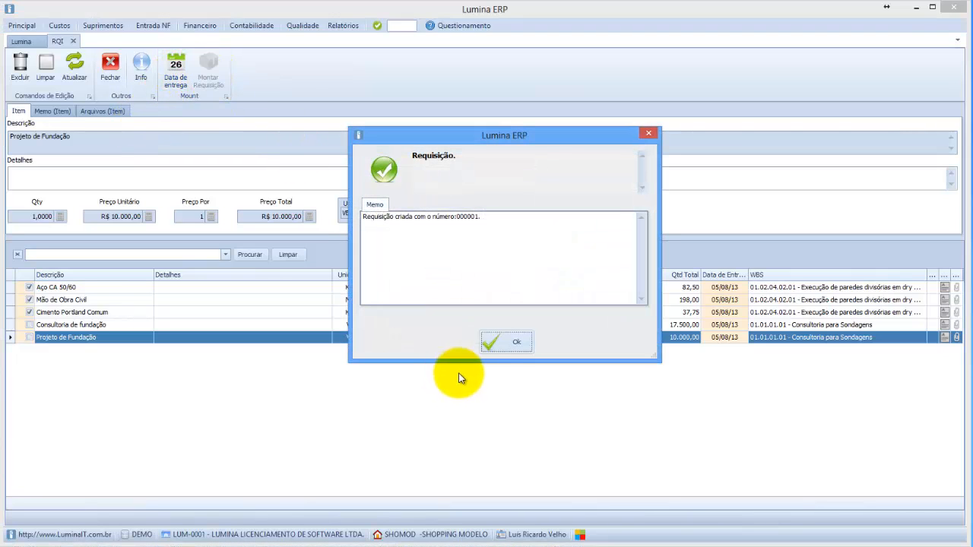
left_click(505, 344)
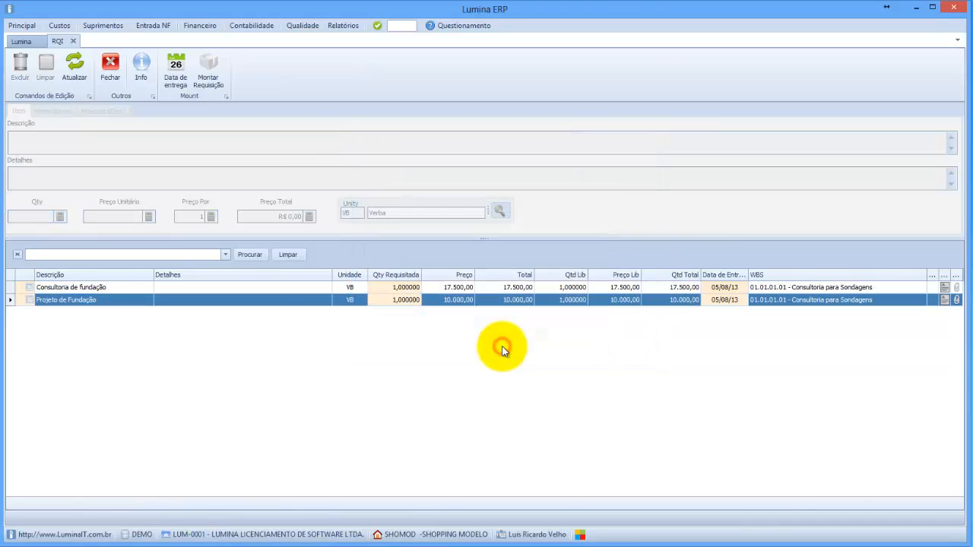
Assemble a second requisition from Consultoria de fundação and Projeto de Fundação
left_click(29, 288)
left_click(27, 299)
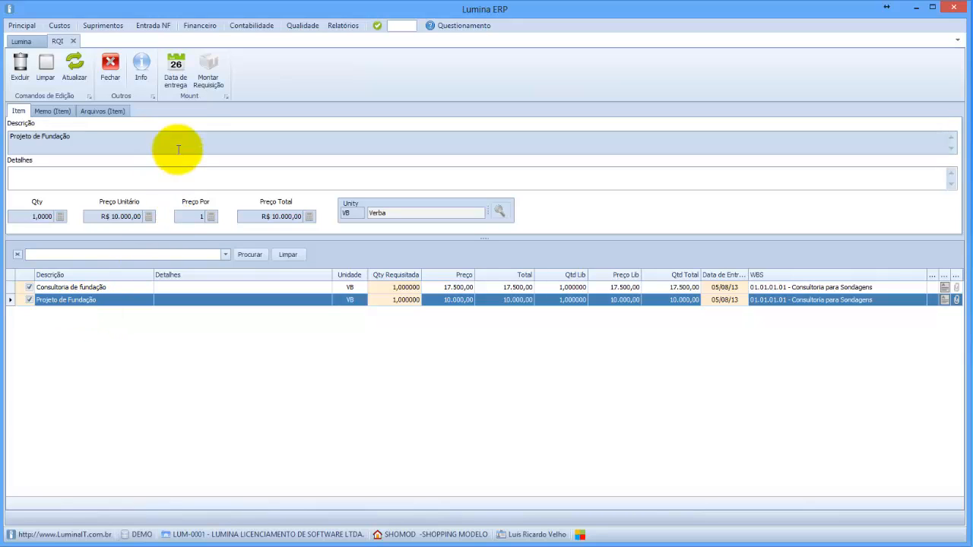
left_click(204, 86)
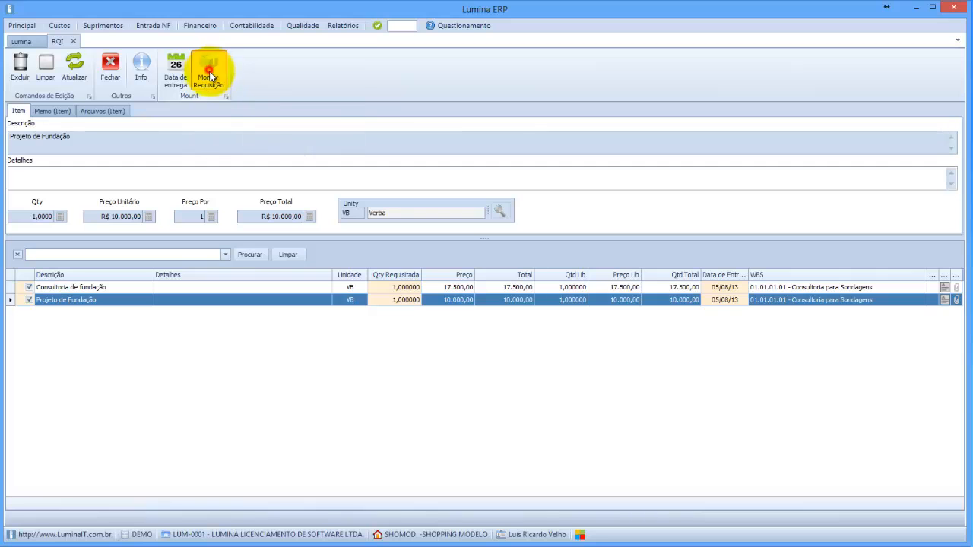
left_click(495, 343)
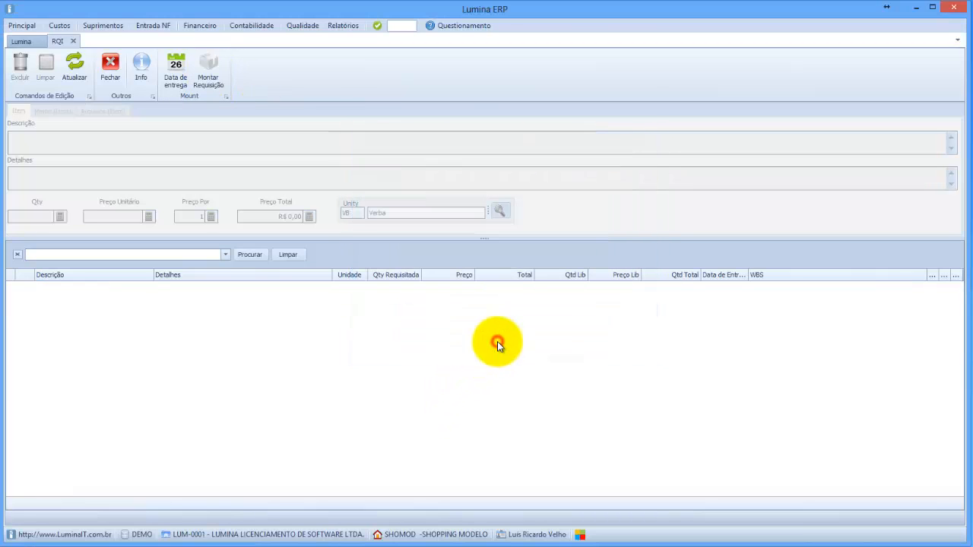
In requisition transmission, set the steel, labour and cement requisition's type to Pedido and copy the default order notes into it
left_click(22, 42)
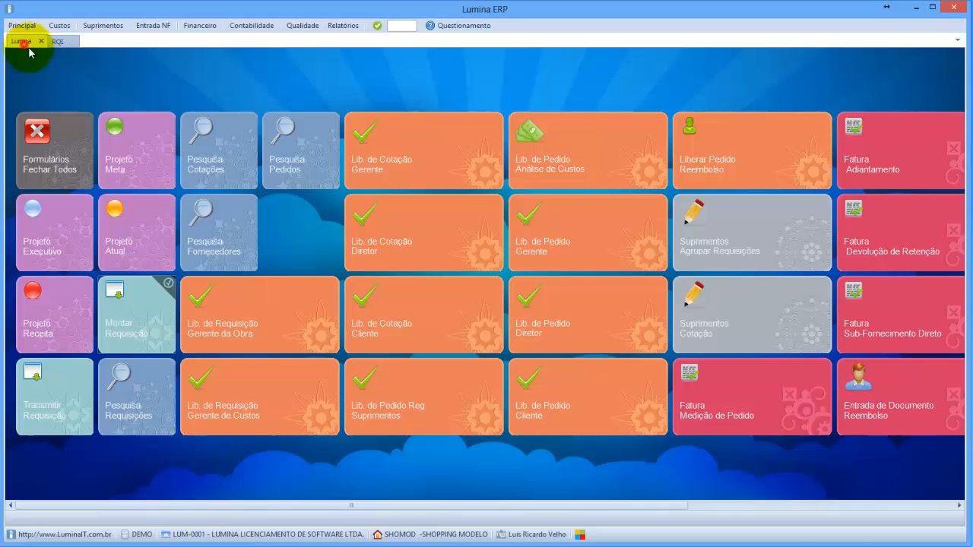
left_click(45, 422)
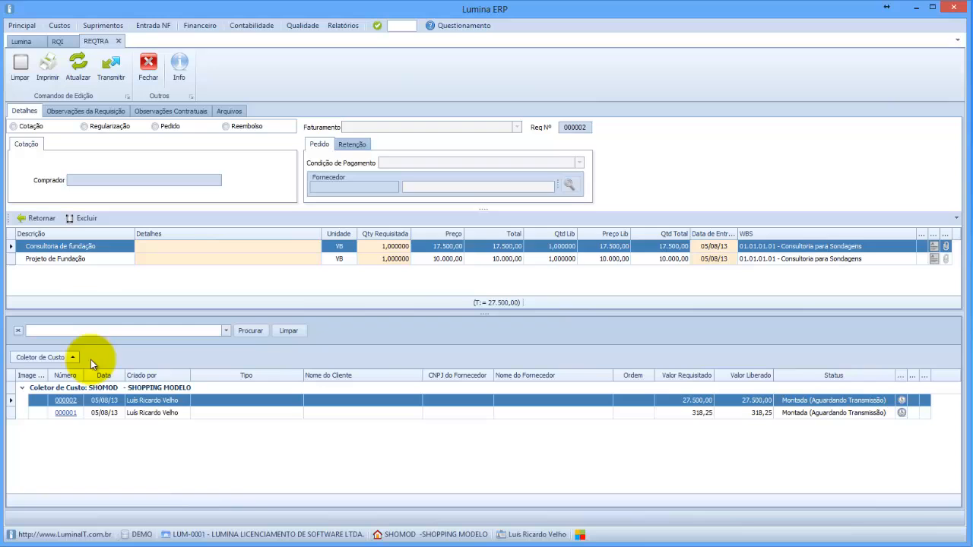
left_click(148, 413)
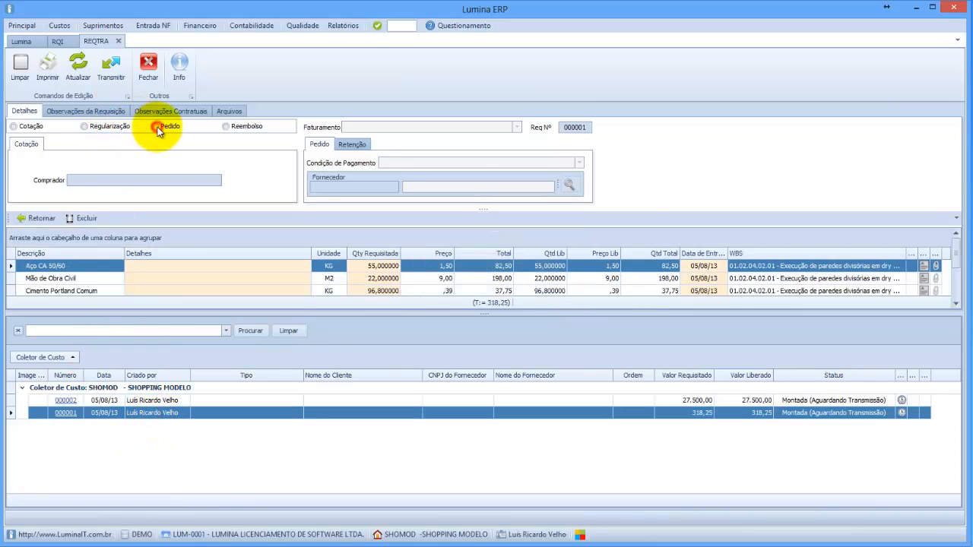
left_click(157, 127)
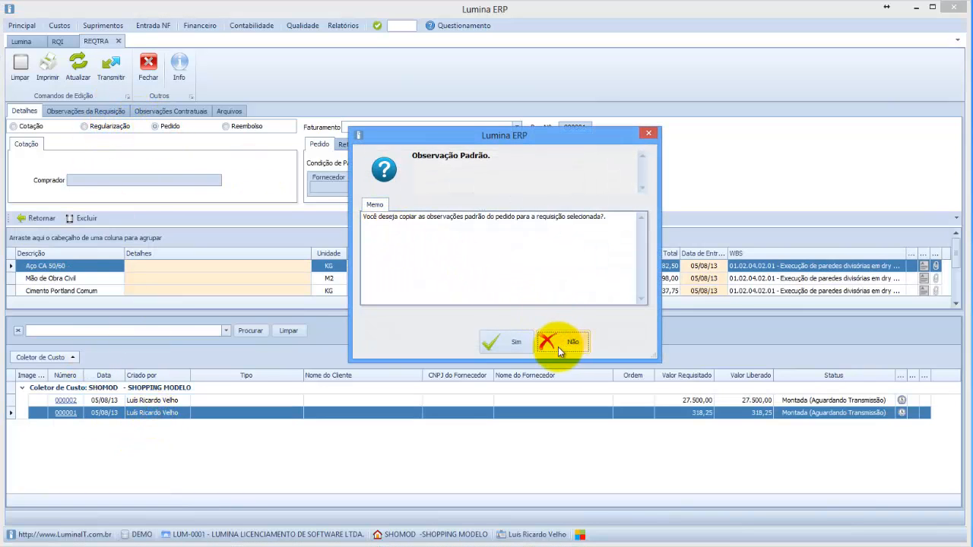
left_click(504, 342)
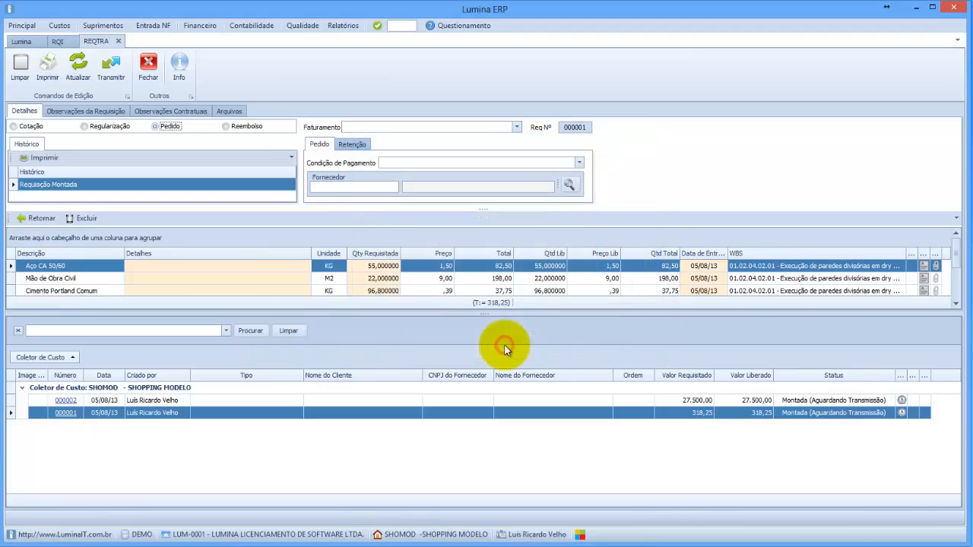
Bill the materials requisition to LUMINA LICENCIAMENTO DE SOFTWARE LTDA., with payment condition 10 DDL and supplier Arican Equip.de Proteção e Manutenção Ind. Ltda
left_click(514, 126)
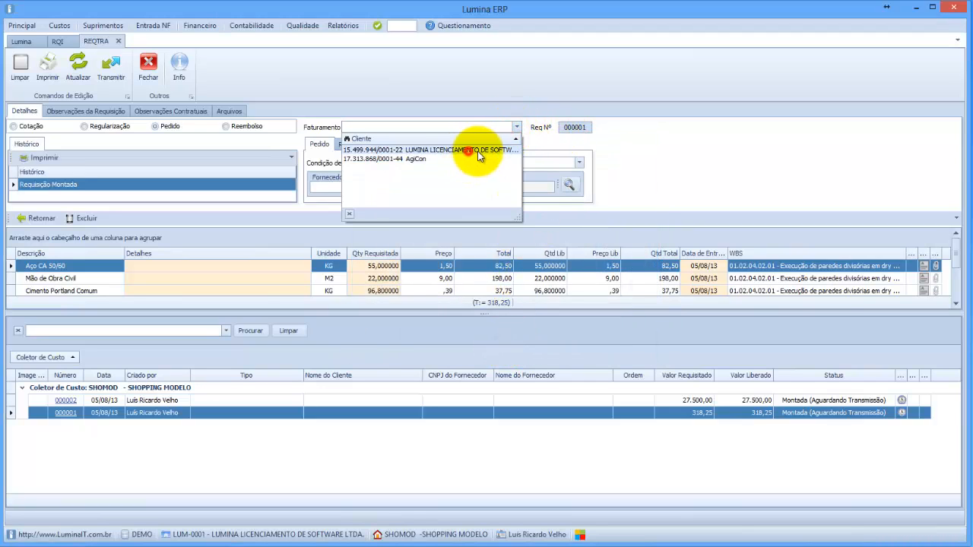
left_click(478, 152)
left_click(579, 162)
left_click(438, 191)
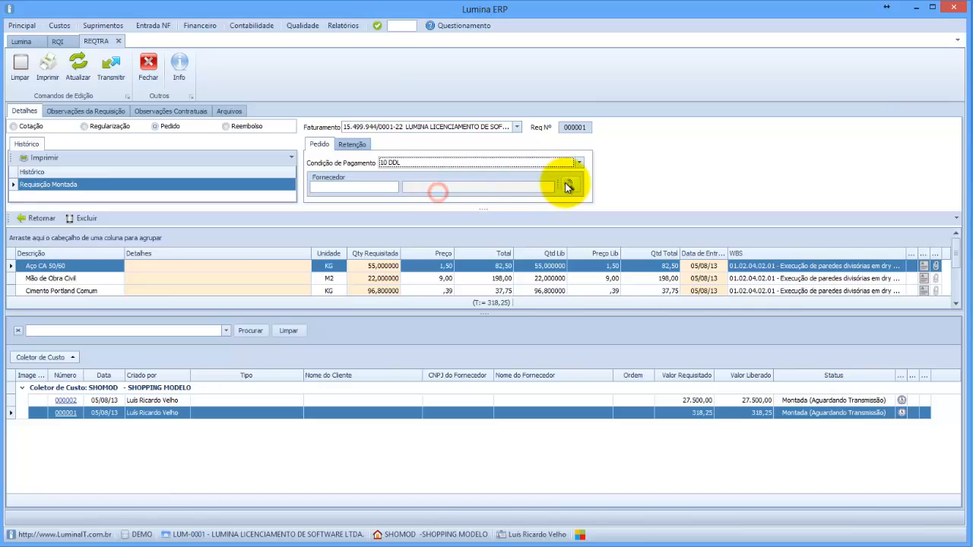
left_click(566, 186)
left_click(303, 199)
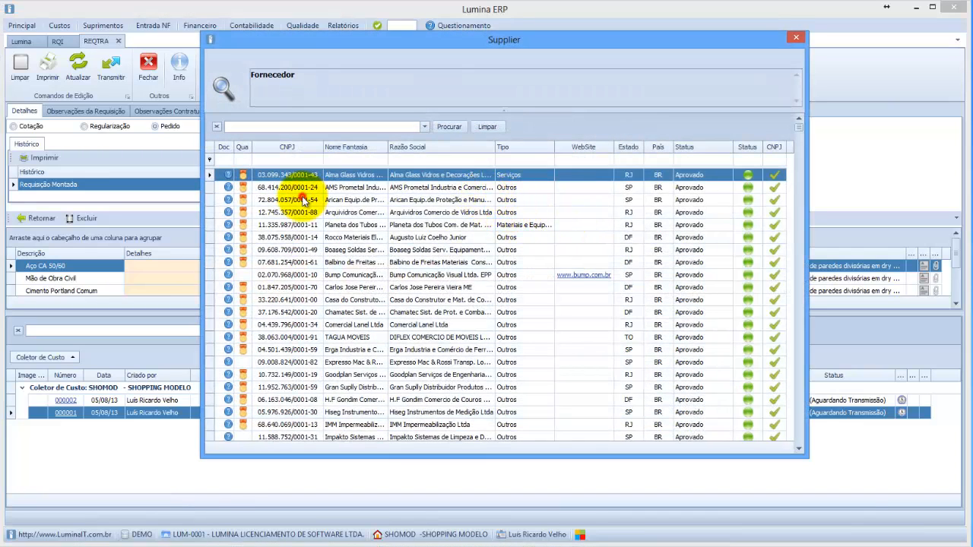
double_click(302, 199)
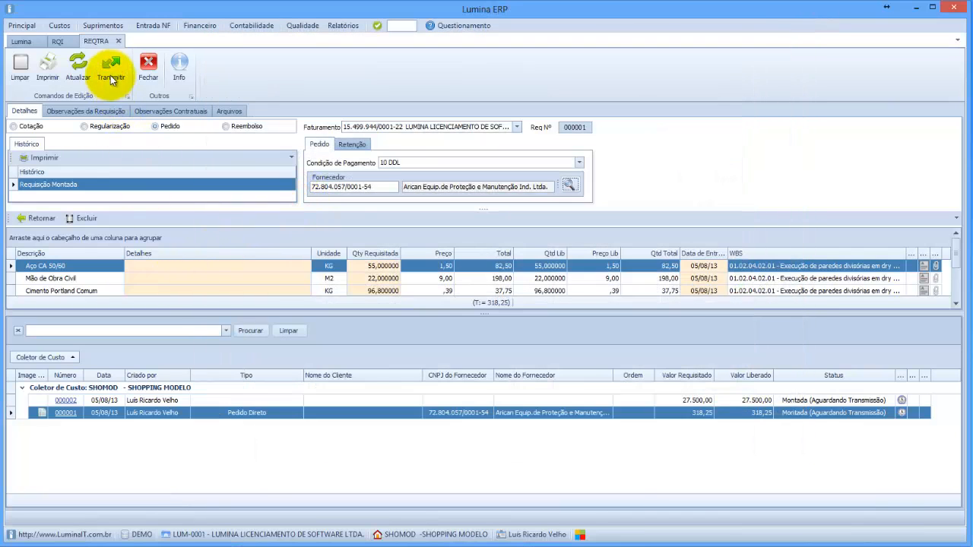
Transmit the steel, labour and cement requisition without adding an observation
left_click(110, 76)
left_click(520, 347)
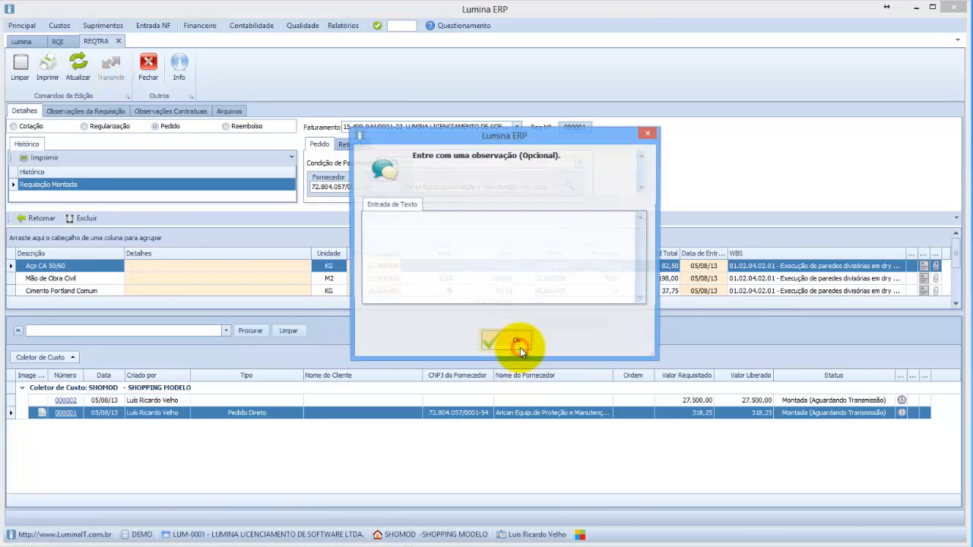
left_click(509, 344)
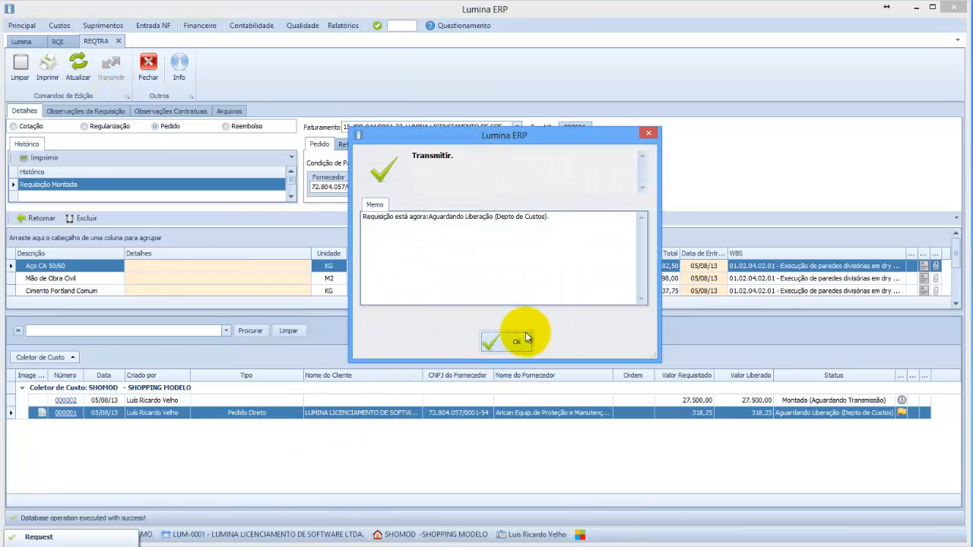
left_click(526, 338)
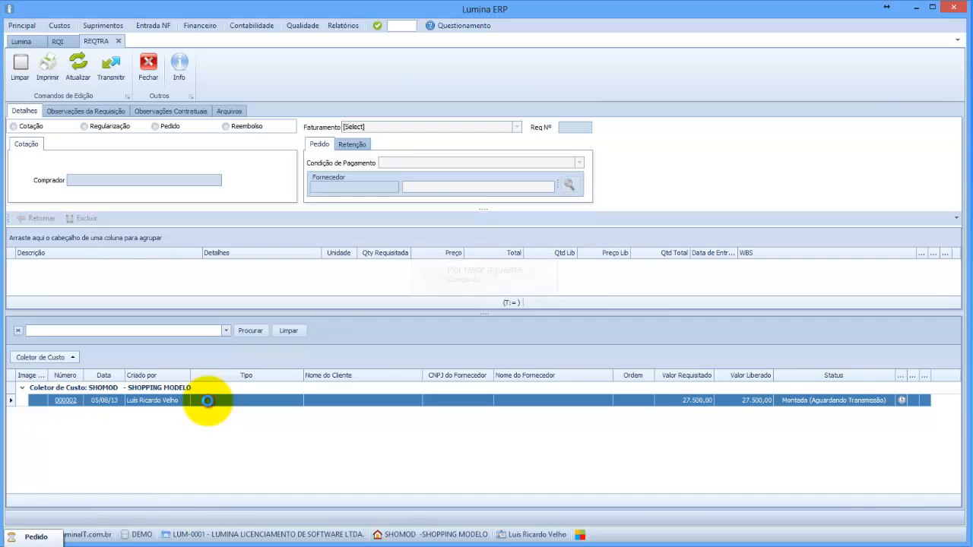
Set the foundation services requisition's type to Pedido with the default order notes, billed to LUMINA LICENCIAMENTO DE SOFTWARE LTDA
left_click(171, 128)
left_click(510, 345)
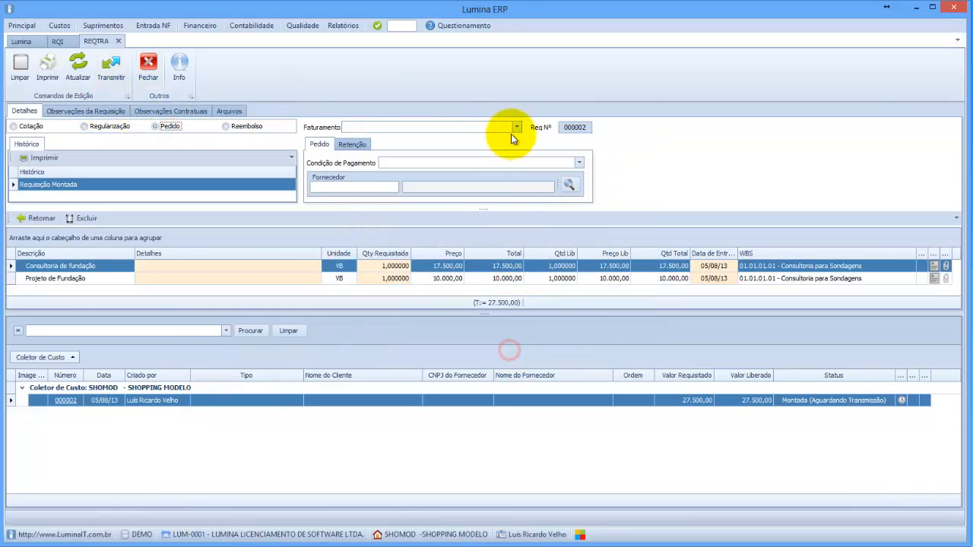
left_click(516, 128)
left_click(429, 146)
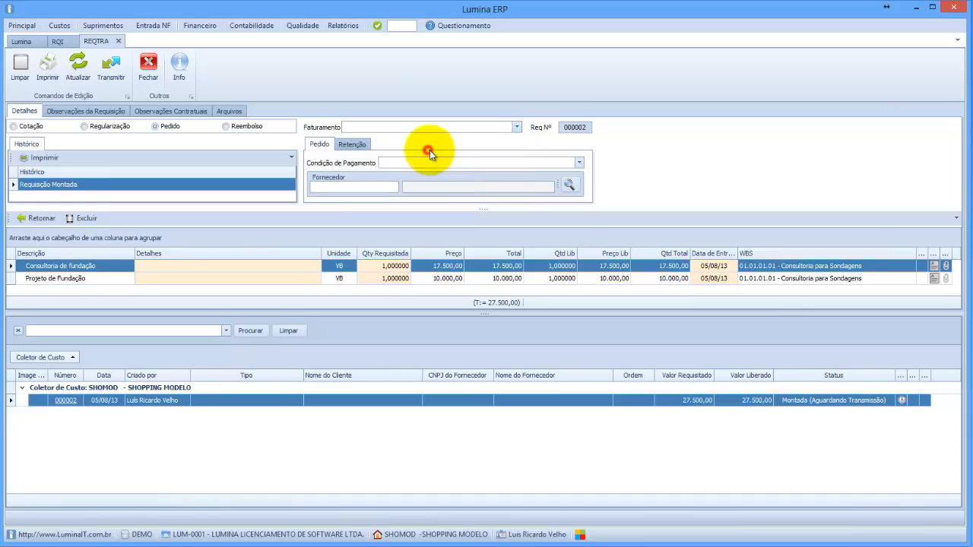
Give the foundation services requisition the payment condition 10%, 20% e 70% and the supplier Arican Equip.de Proteção e Manutenção Ind. Ltda
left_click(575, 164)
left_click(432, 212)
left_click(577, 184)
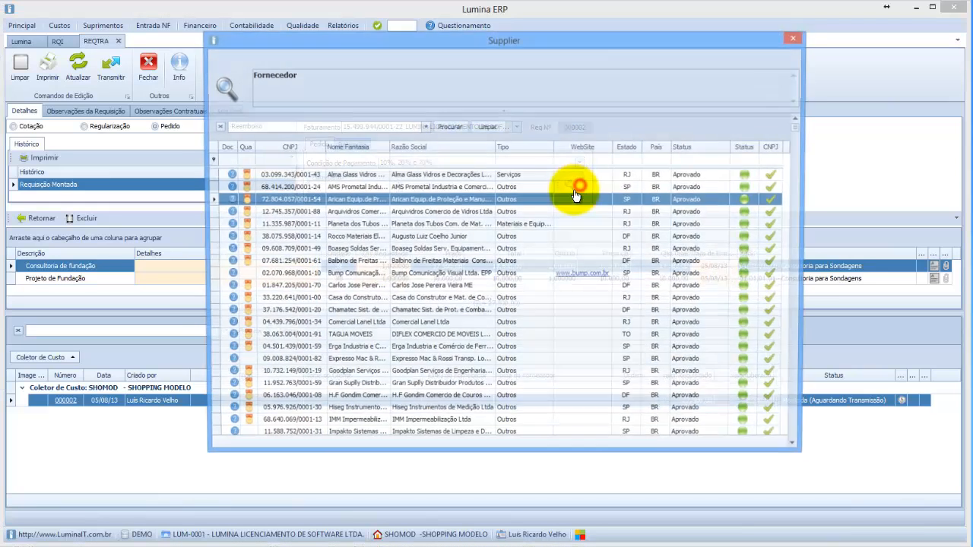
double_click(617, 201)
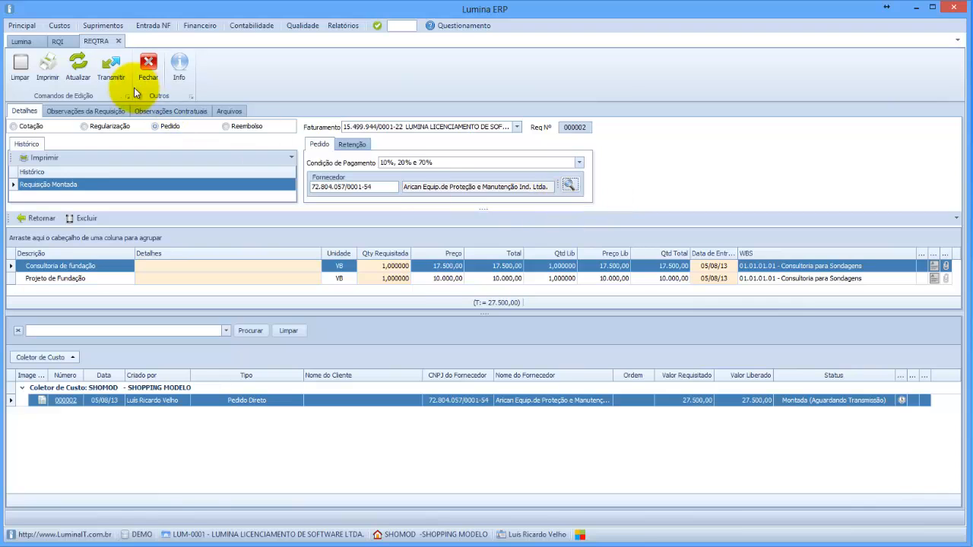
Transmit the foundation services requisition without adding an observation
left_click(110, 67)
left_click(497, 342)
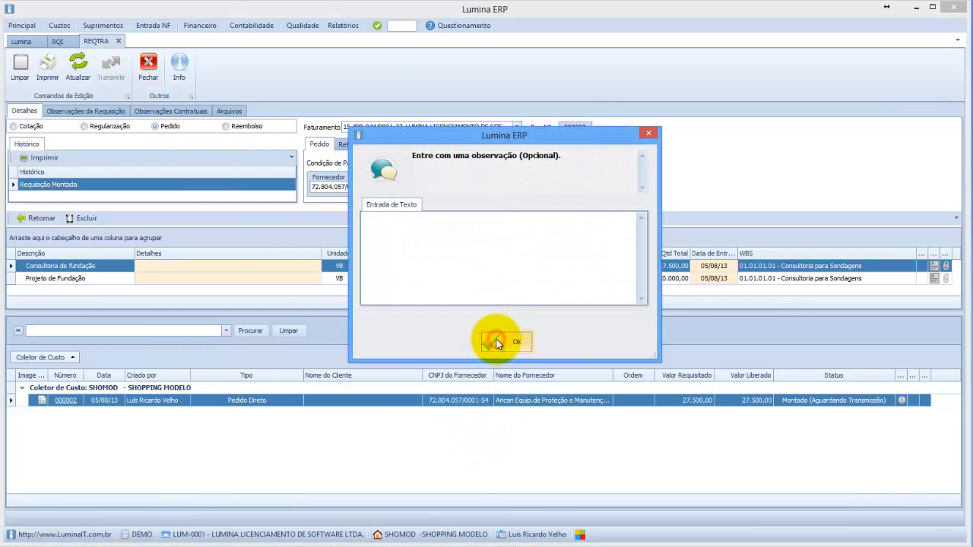
left_click(497, 342)
left_click(497, 341)
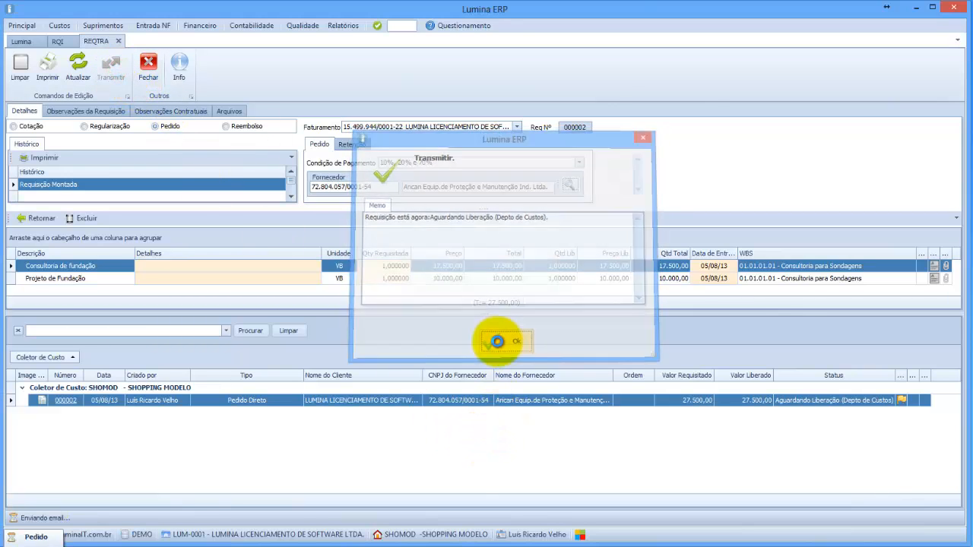
Close all open forms, filter the cost manager's requisition release list to SHOMOD - SHOPPING MODELO and select the steel, labour and cement requisition
left_click(25, 42)
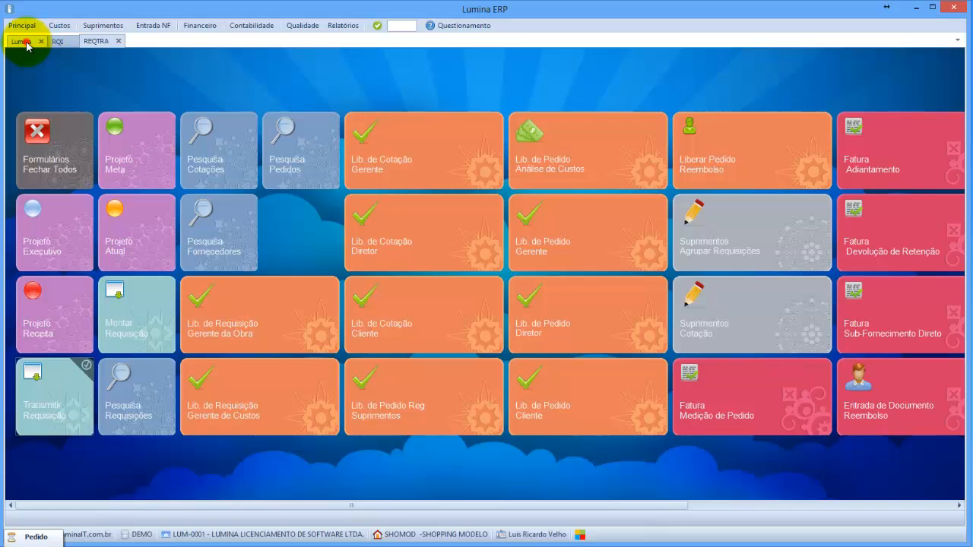
left_click(60, 152)
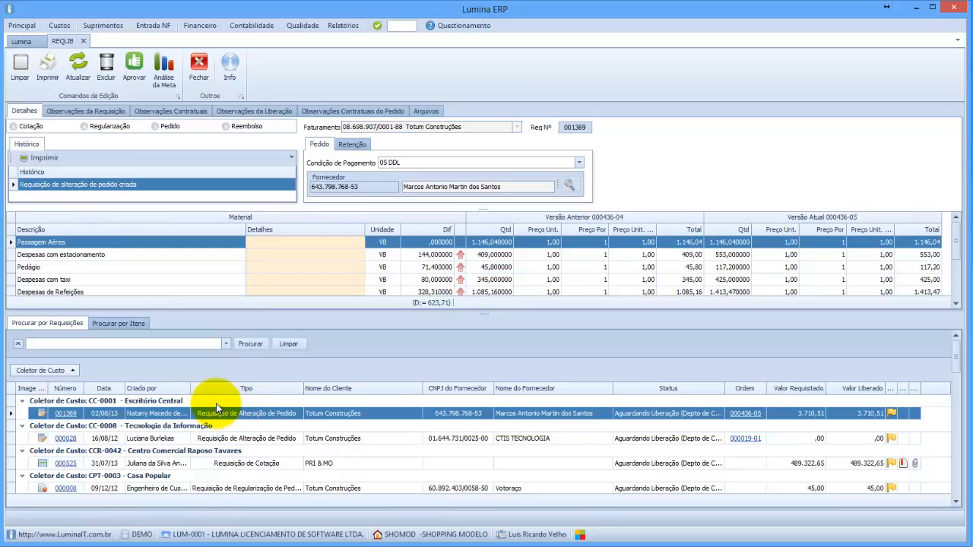
left_click(75, 370)
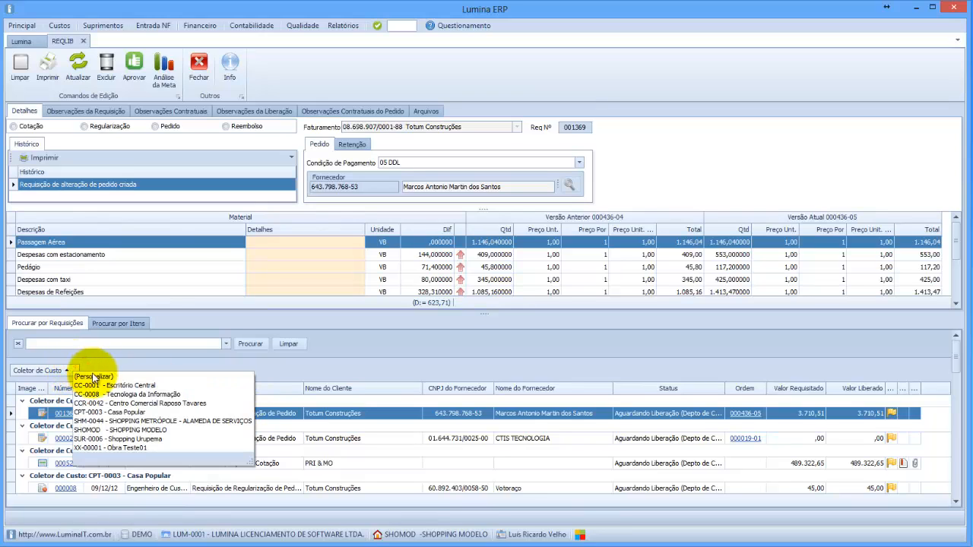
left_click(162, 430)
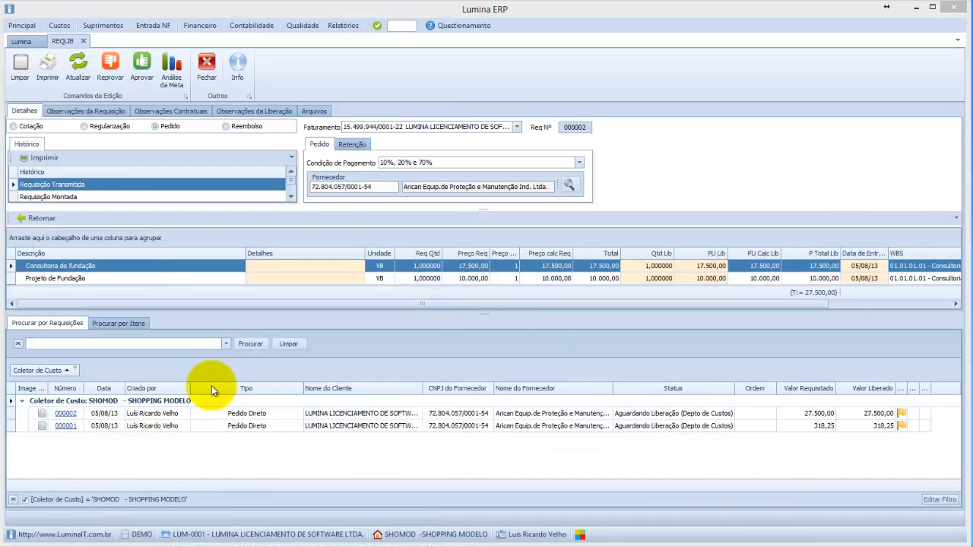
left_click(139, 430)
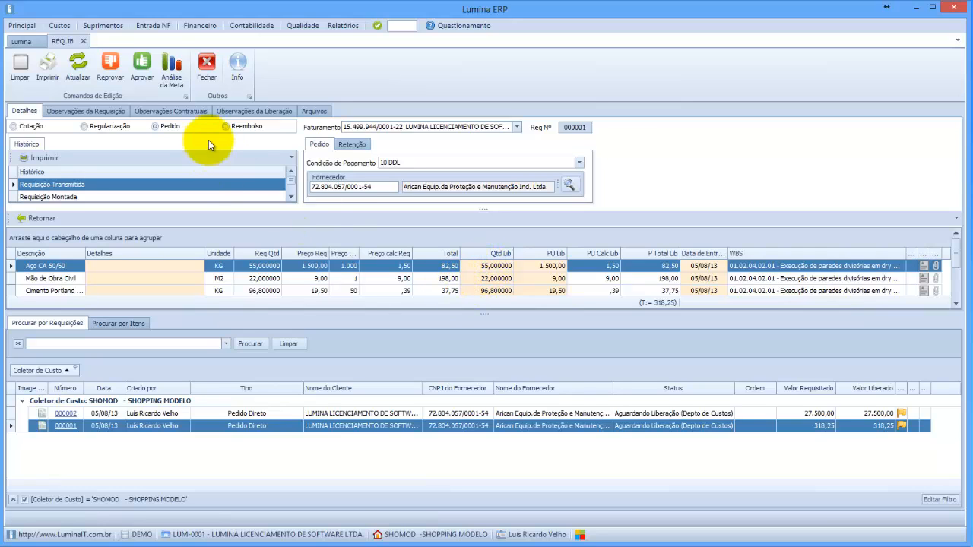
Open the off-line target analysis of the steel, labour and cement requisition and examine its WBS totals and amount being released
left_click(171, 67)
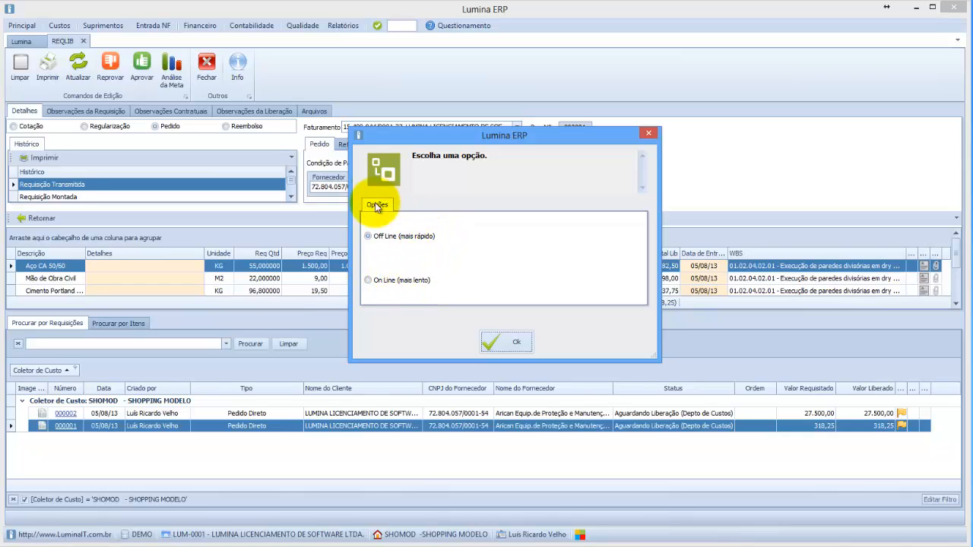
left_click(501, 343)
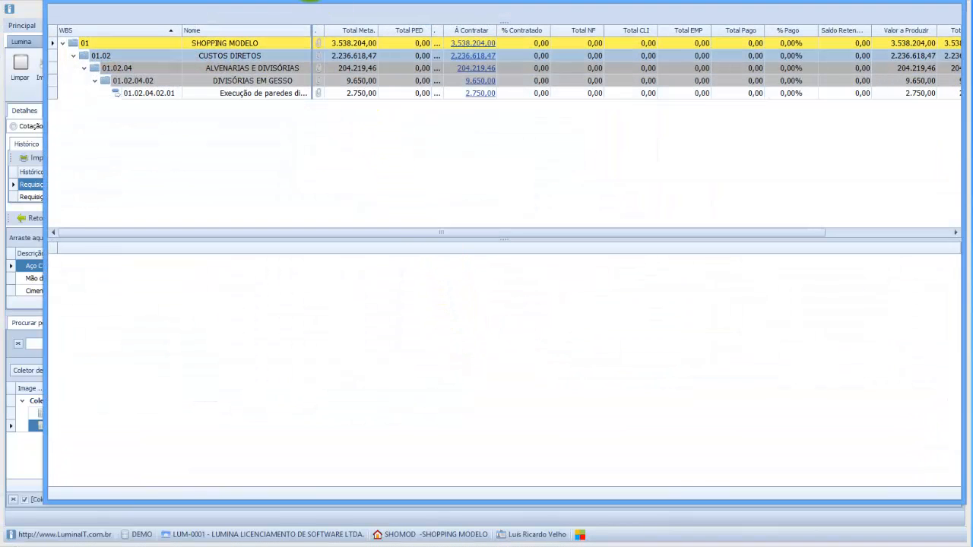
left_click_drag(312, 2, 289, 18)
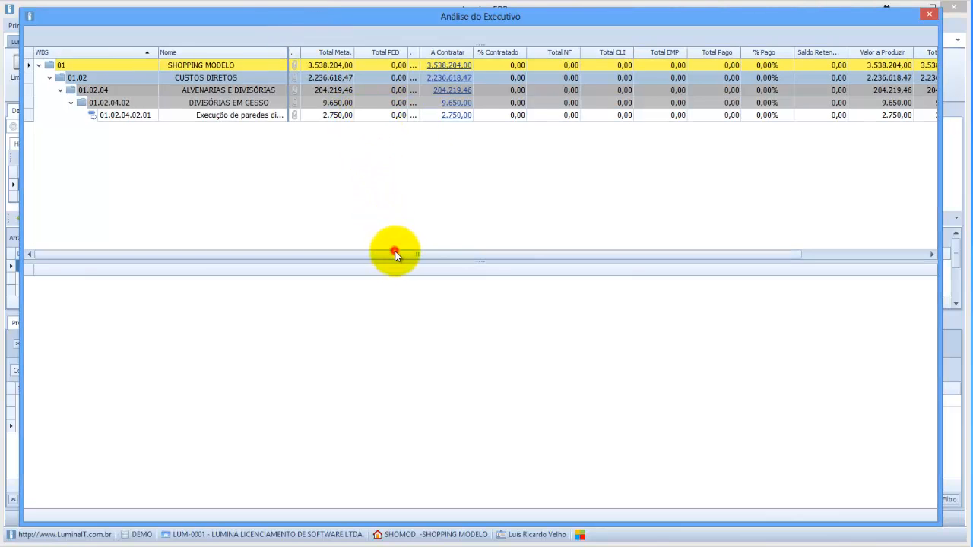
left_click_drag(393, 253, 568, 267)
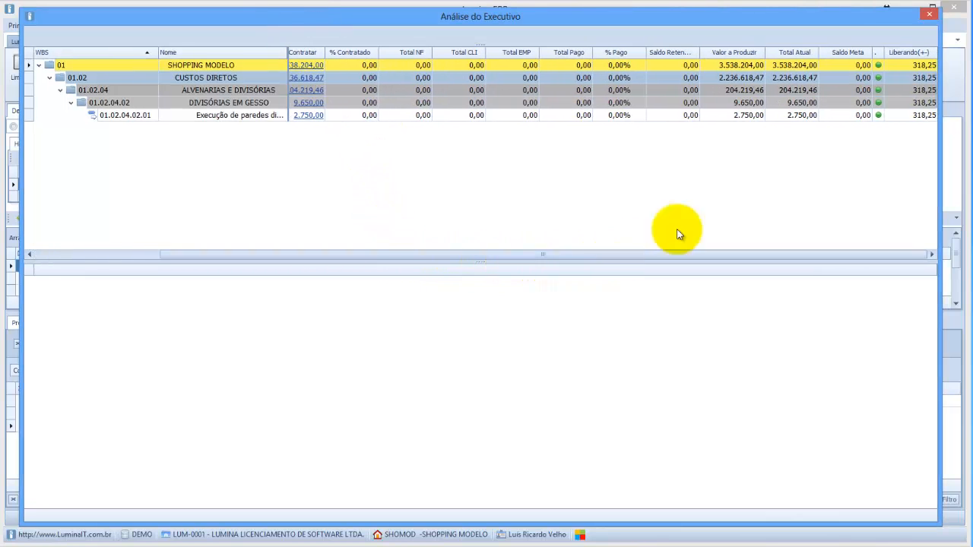
left_click_drag(624, 252, 468, 252)
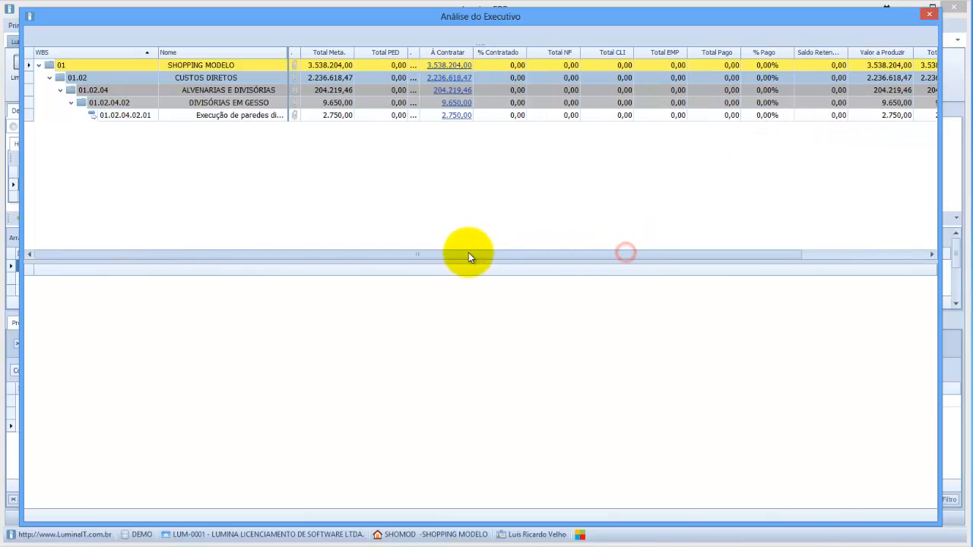
Show the item breakdown of the dry wall partition task 01.02.04.02.01, widening the Material column and narrowing Detalhes
left_click(239, 116)
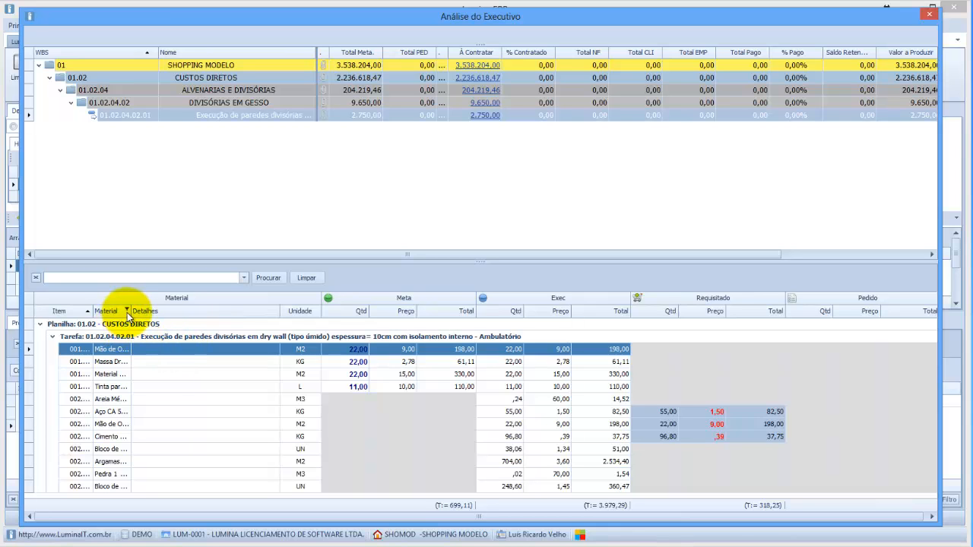
left_click_drag(130, 310, 214, 311)
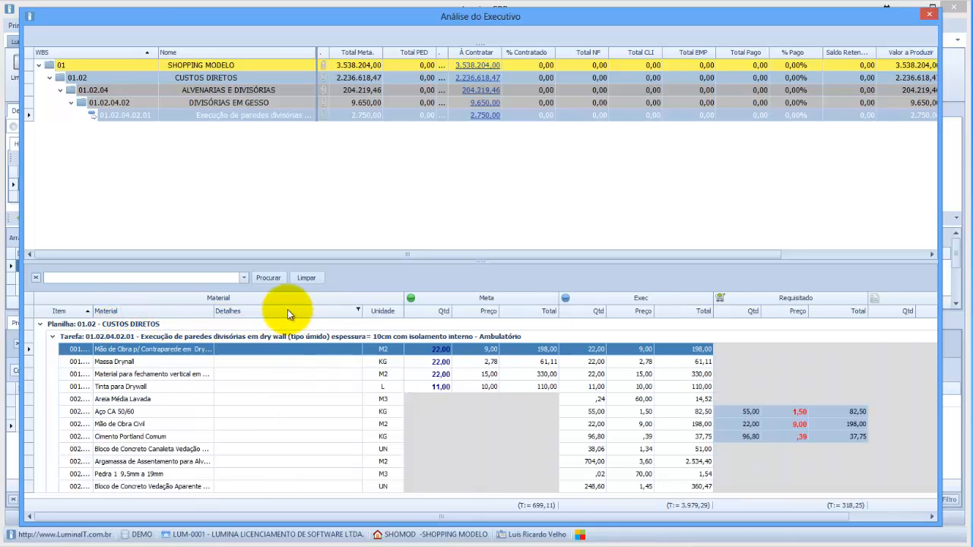
left_click_drag(287, 310, 292, 399)
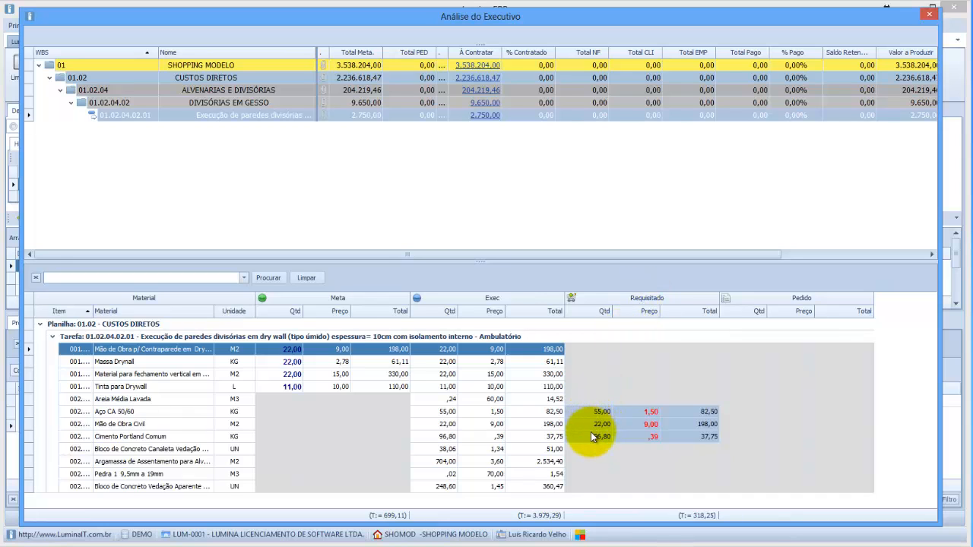
Check the requested quantities and prices of Aço CA 50/60, Mão de Obra Civil and Cimento Portland Comum, and close the analysis
left_click(598, 411)
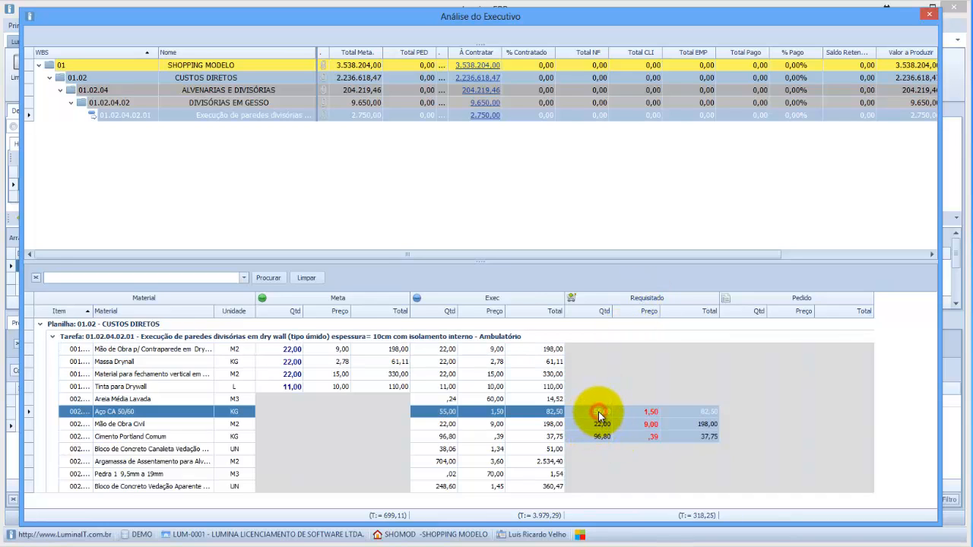
left_click(598, 424)
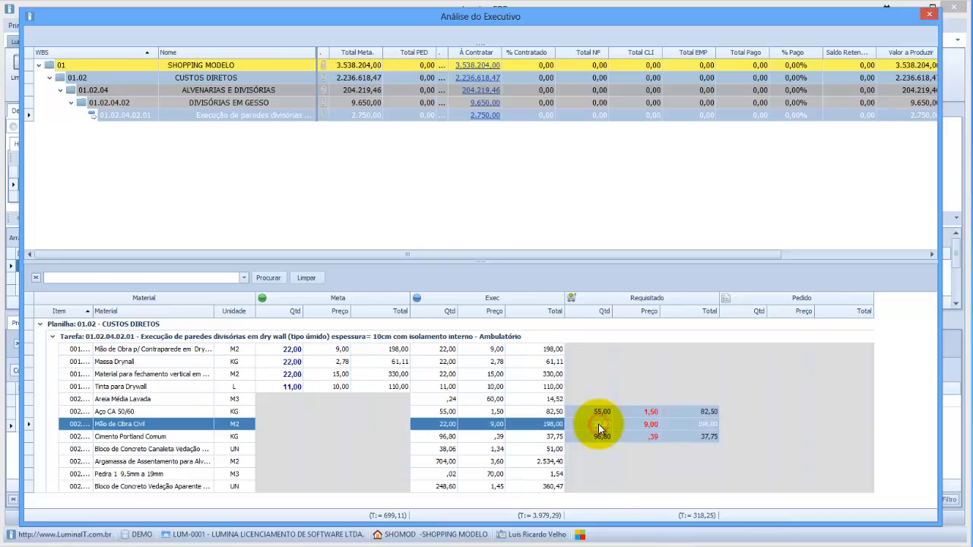
left_click(598, 437)
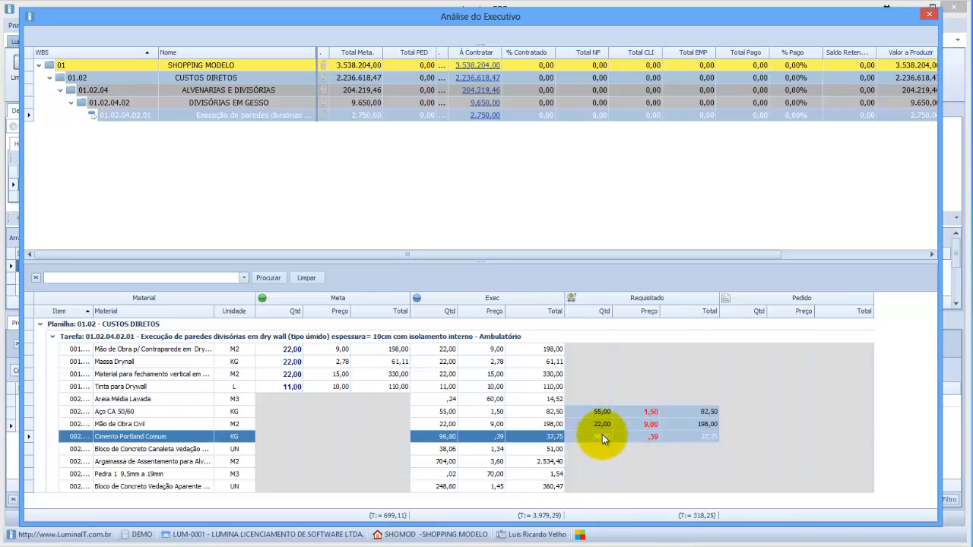
left_click(650, 414)
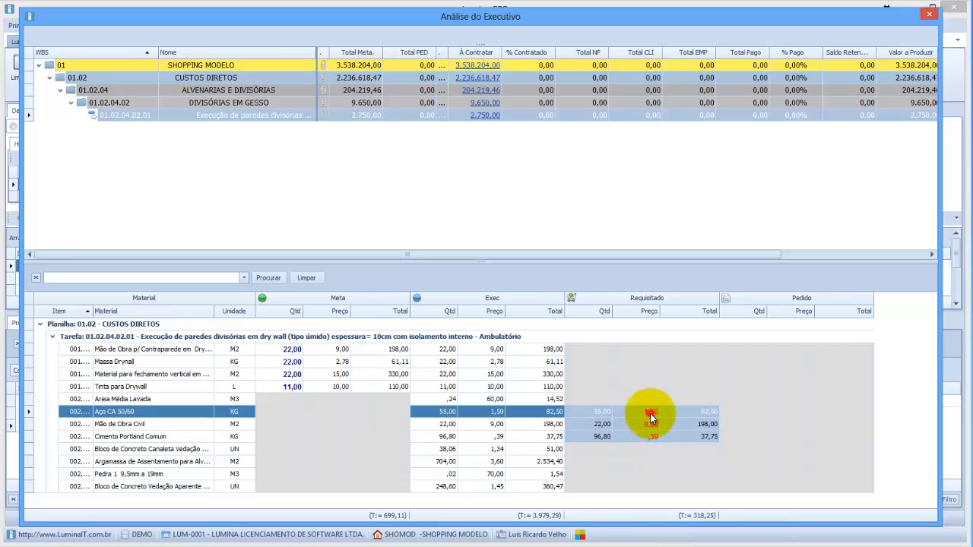
left_click(647, 426)
left_click(649, 438)
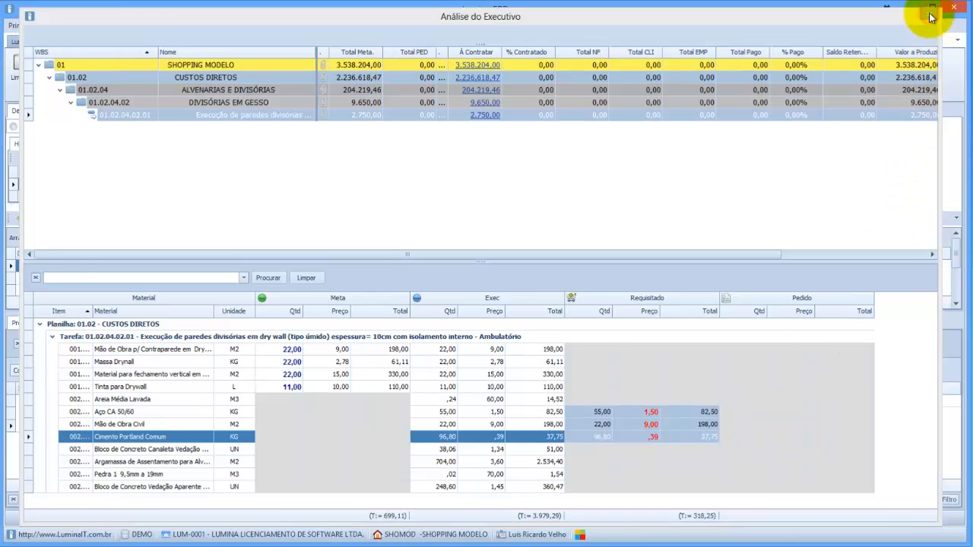
left_click(930, 17)
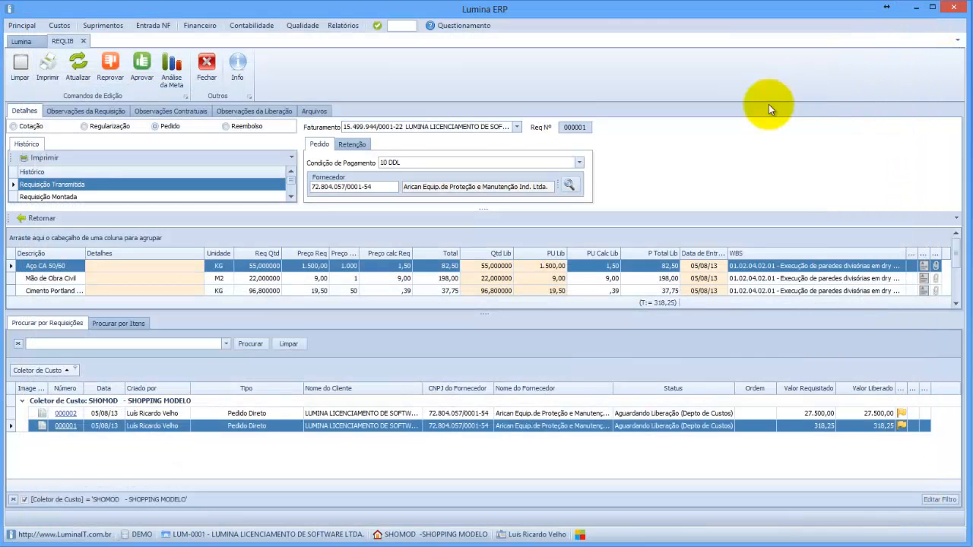
Open the off-line target analysis of the foundation services requisition and show the item breakdown of Consultoria para Sondagens
left_click(319, 414)
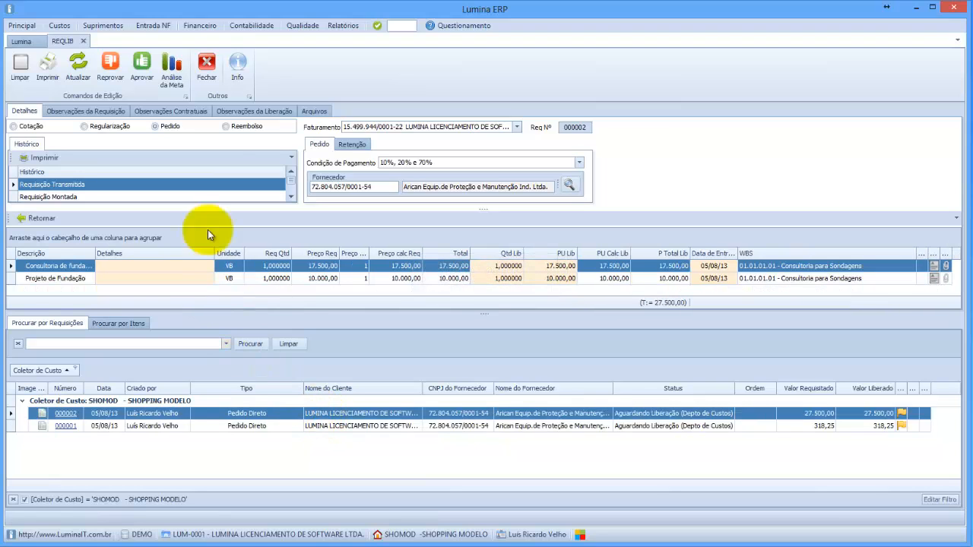
left_click(172, 68)
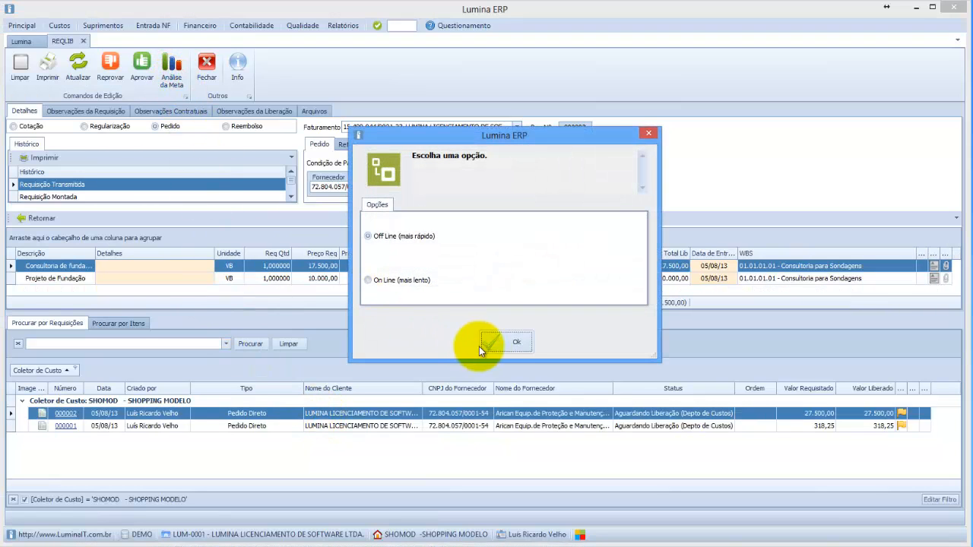
left_click(497, 343)
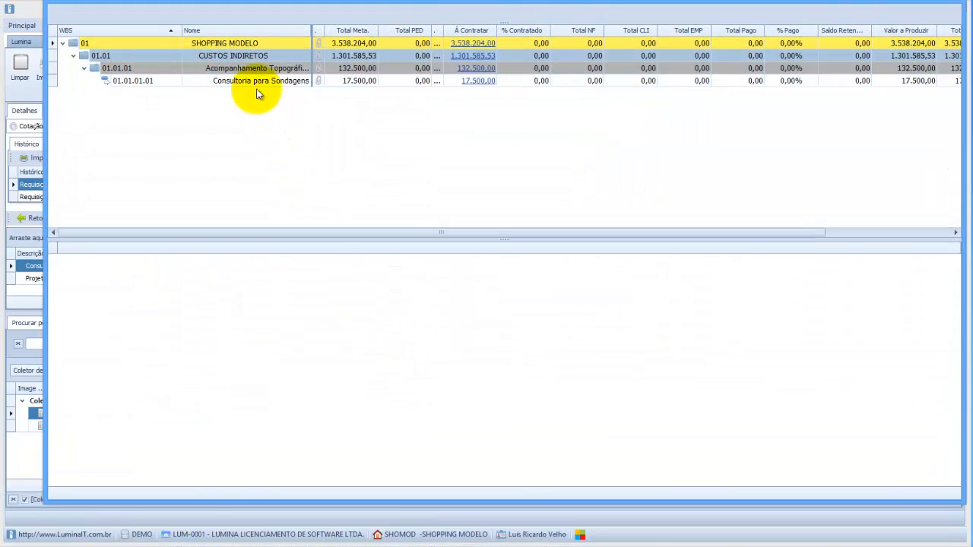
left_click(257, 80)
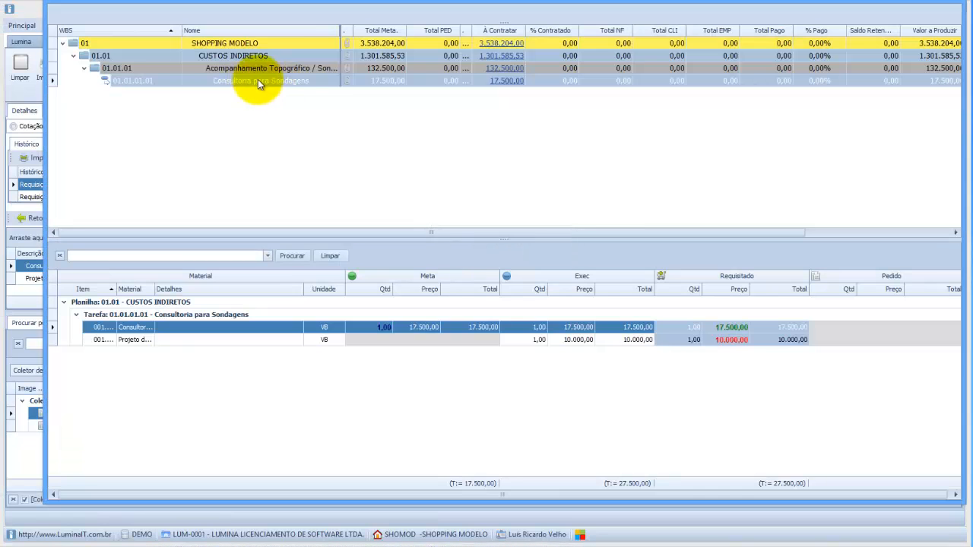
left_click_drag(282, 2, 268, 26)
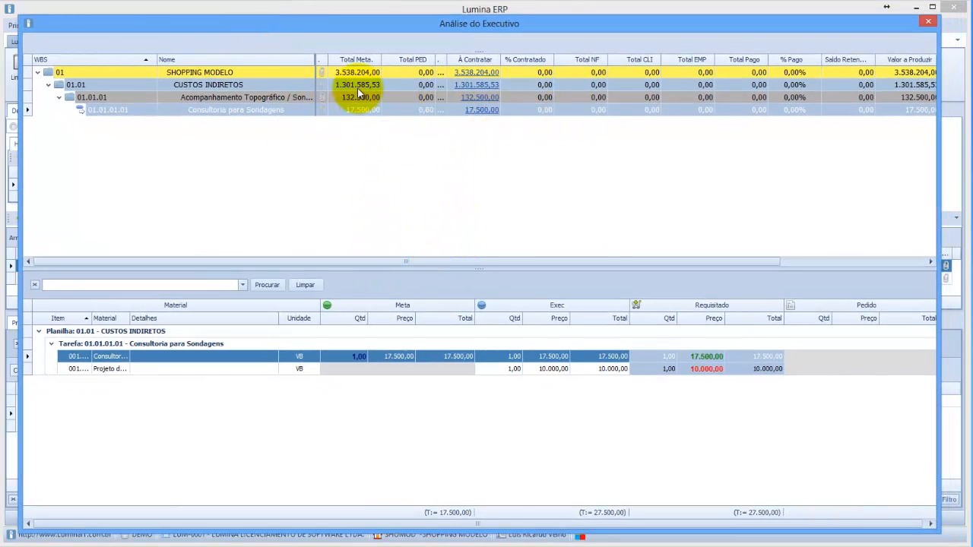
Examine the amount being released for Consultoria para Sondagens, and resize the Material and Detalhes columns to show the full item names
left_click_drag(434, 261, 614, 263)
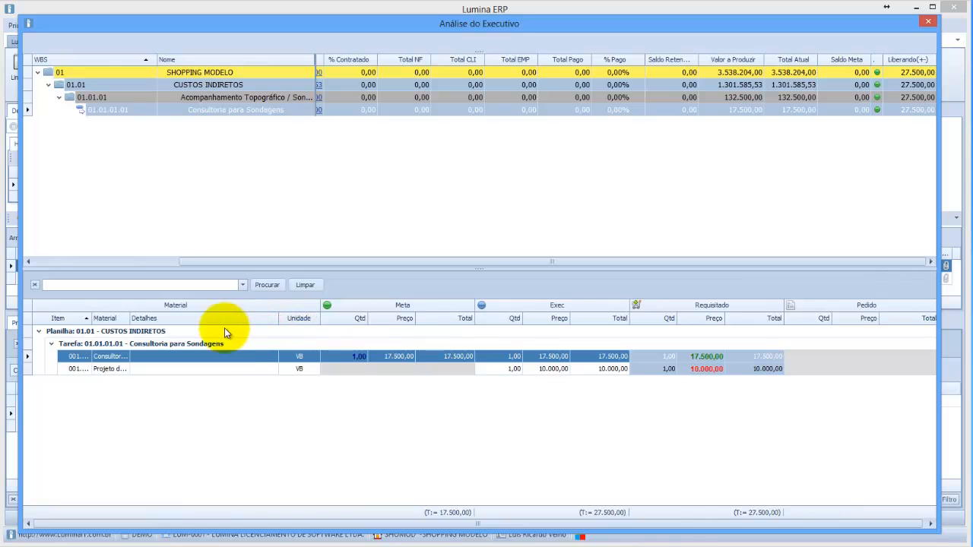
left_click_drag(130, 317, 209, 320)
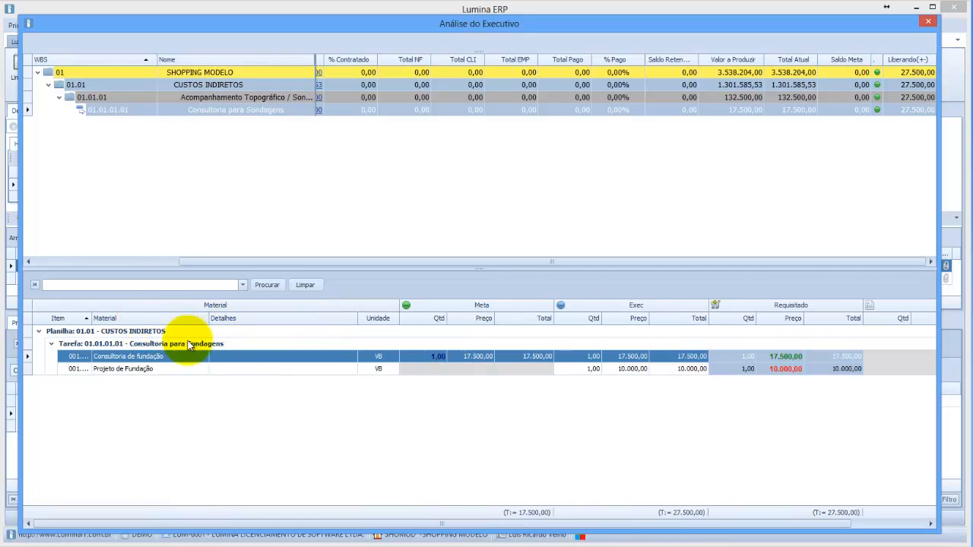
left_click_drag(357, 318, 302, 319)
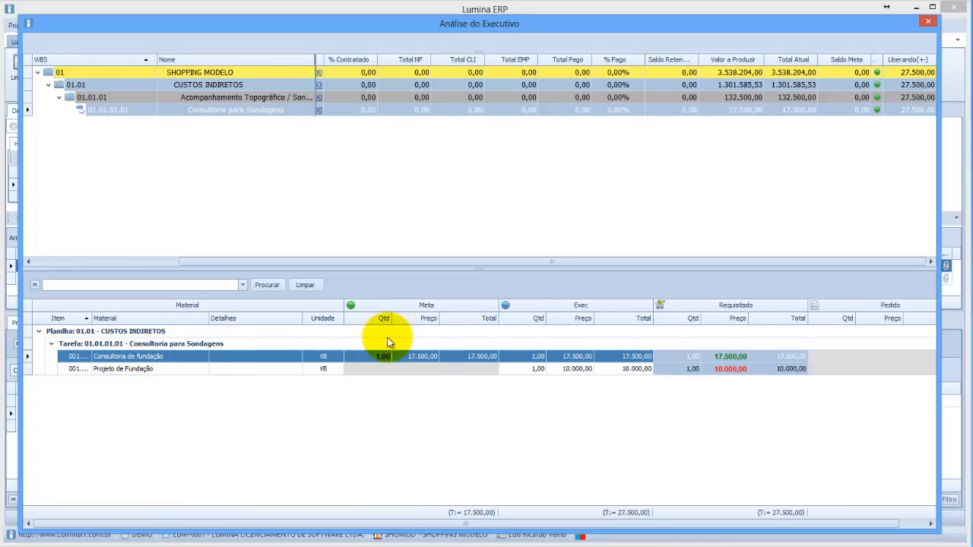
Compare the target, executive and requested values of Consultoria de fundação, and close the analysis
left_click(358, 357)
left_click(403, 359)
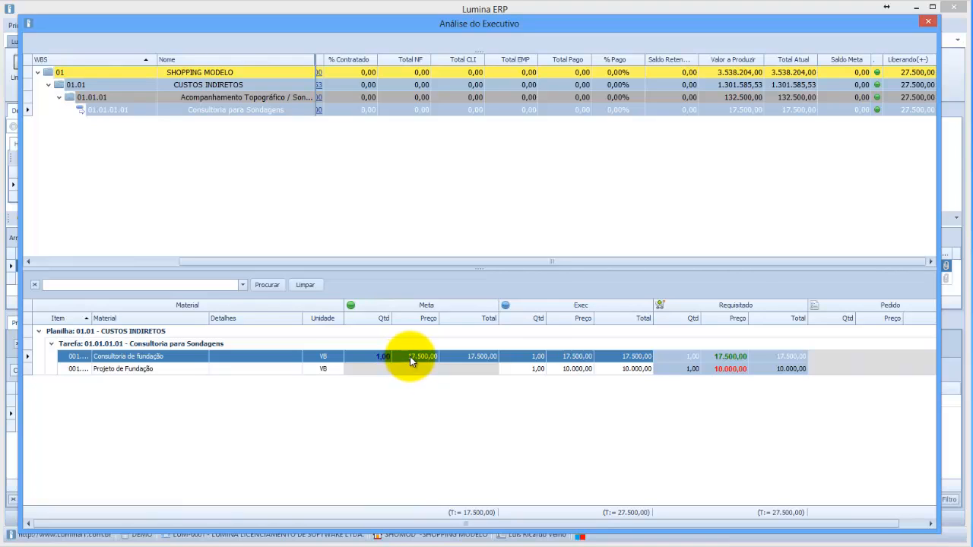
left_click(567, 359)
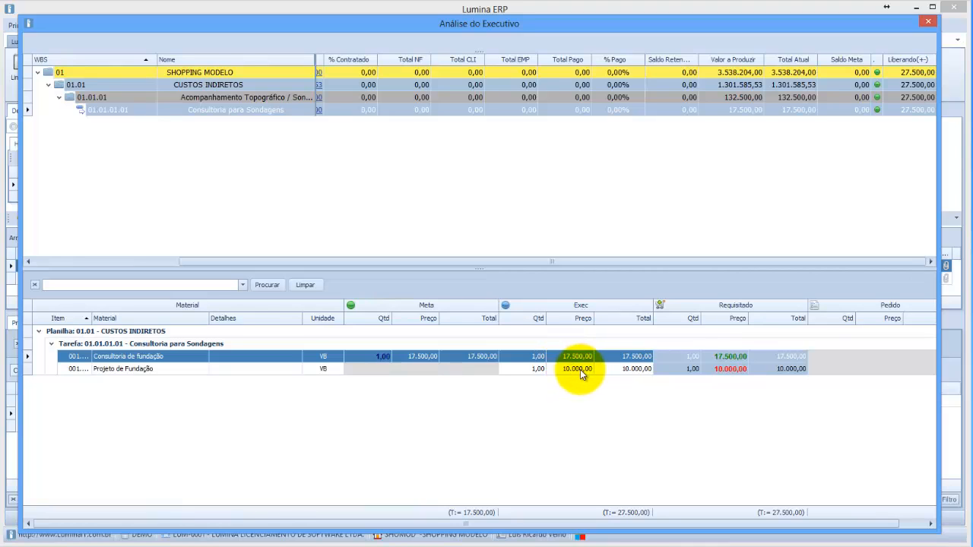
left_click(697, 356)
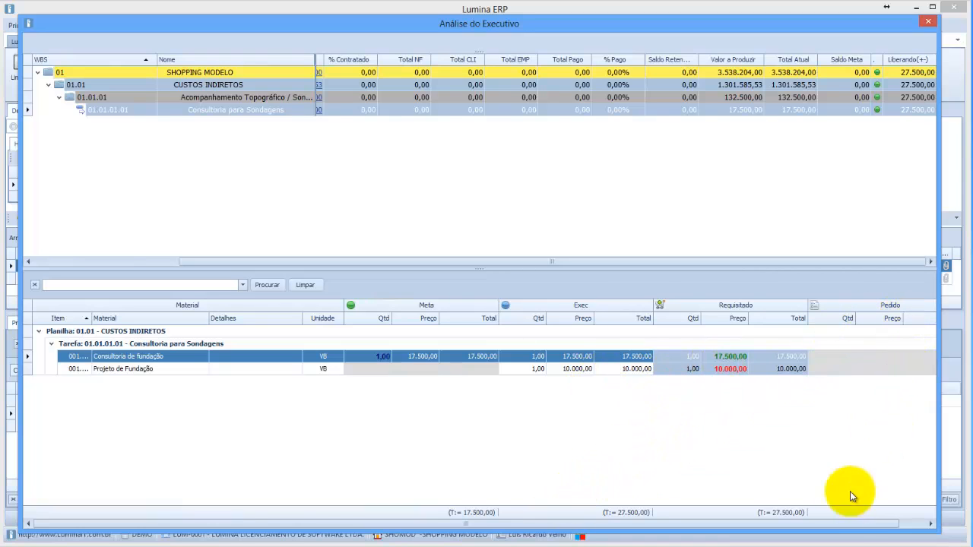
left_click_drag(851, 524, 877, 523)
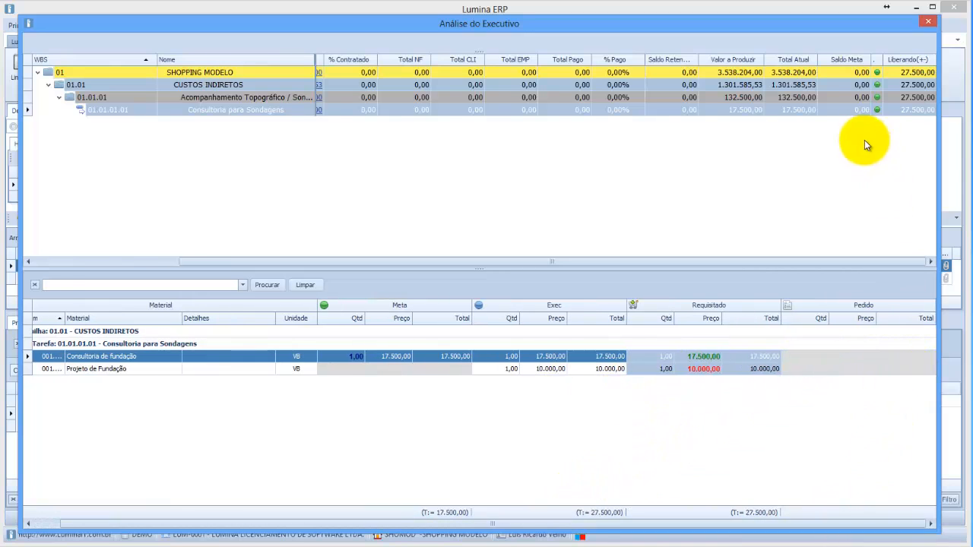
left_click(928, 22)
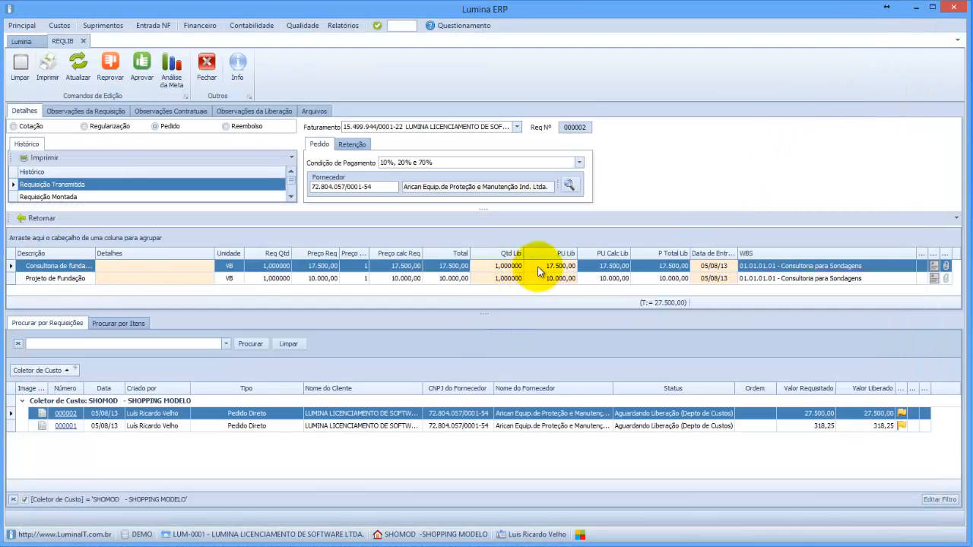
Set the released unit prices to 15.500,00 for Consultoria de fundação and 9.000,00 for Projeto de Fundação
left_click(537, 266)
type("5")
key("Delete")
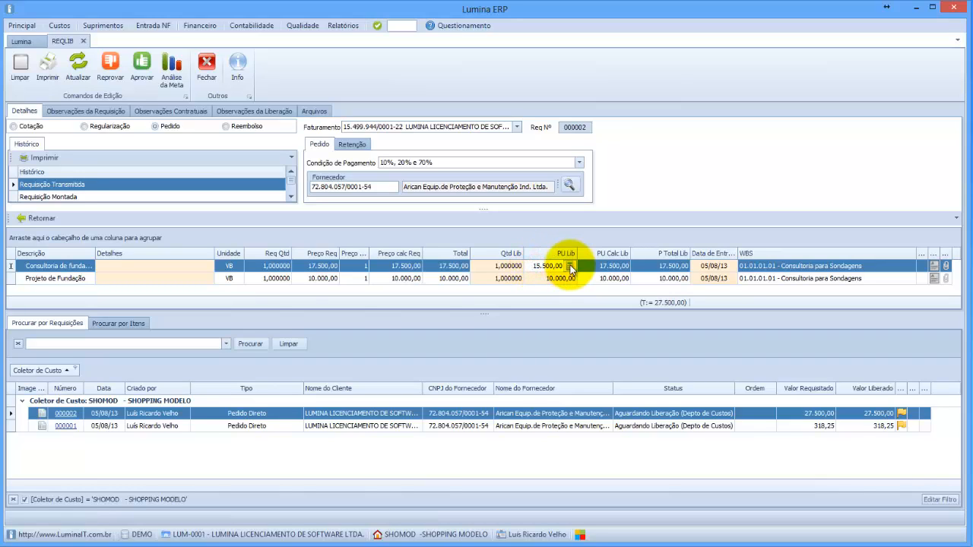
key("Down")
type("900")
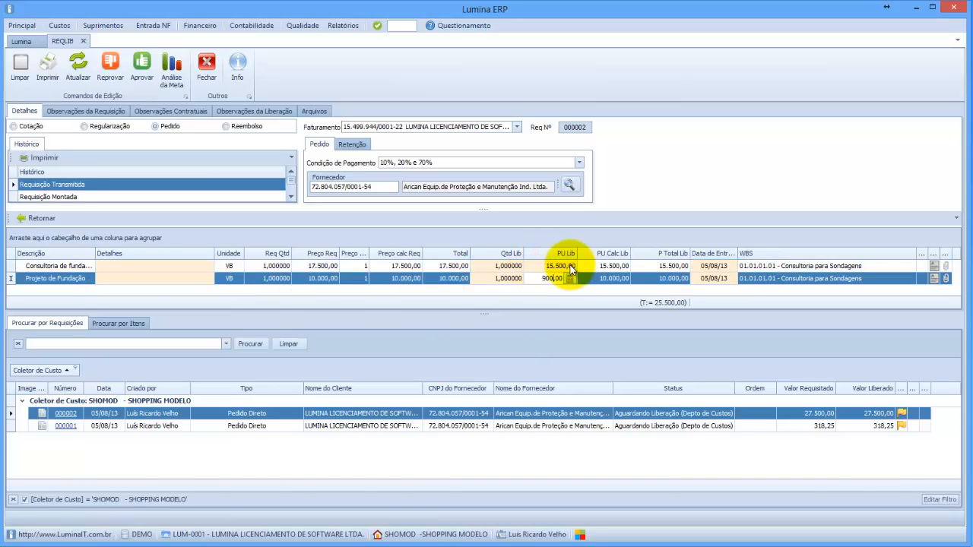
left_click(569, 266)
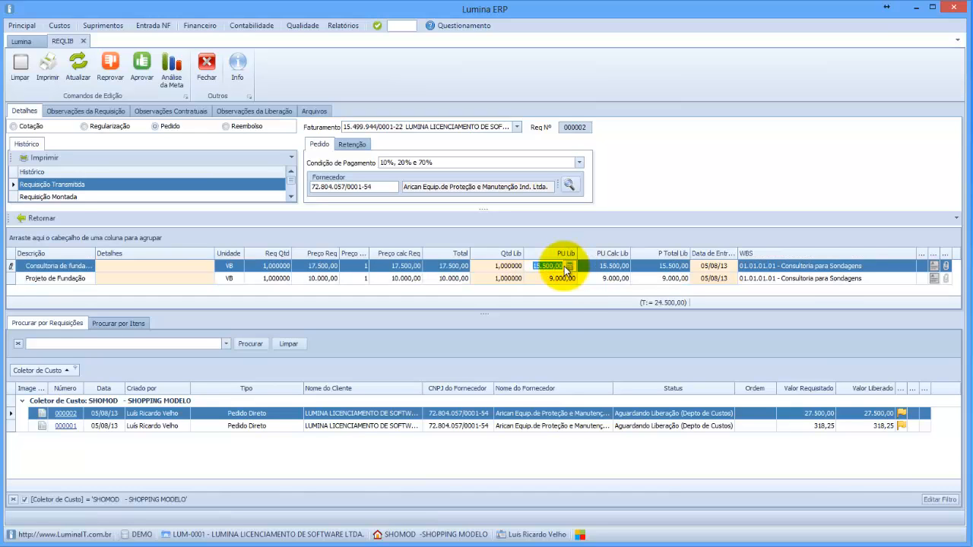
Reopen the off-line target analysis to examine the reduced prices under Consultoria para Sondagens, with the item names fully shown
left_click(173, 63)
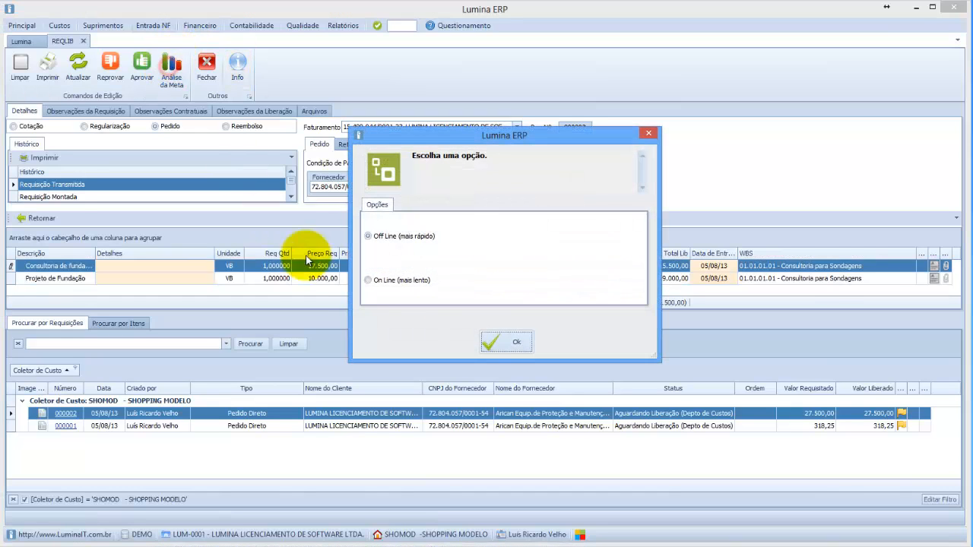
left_click(497, 340)
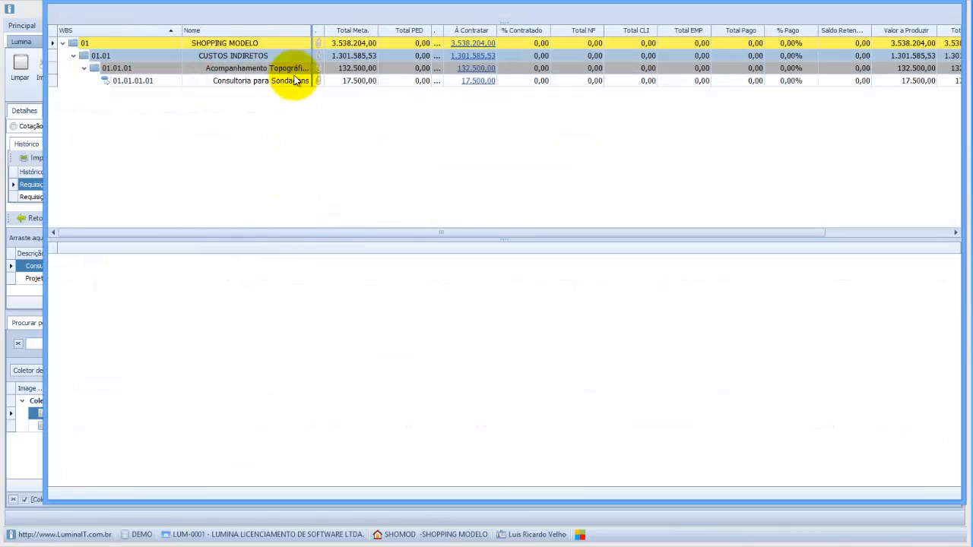
left_click(284, 82)
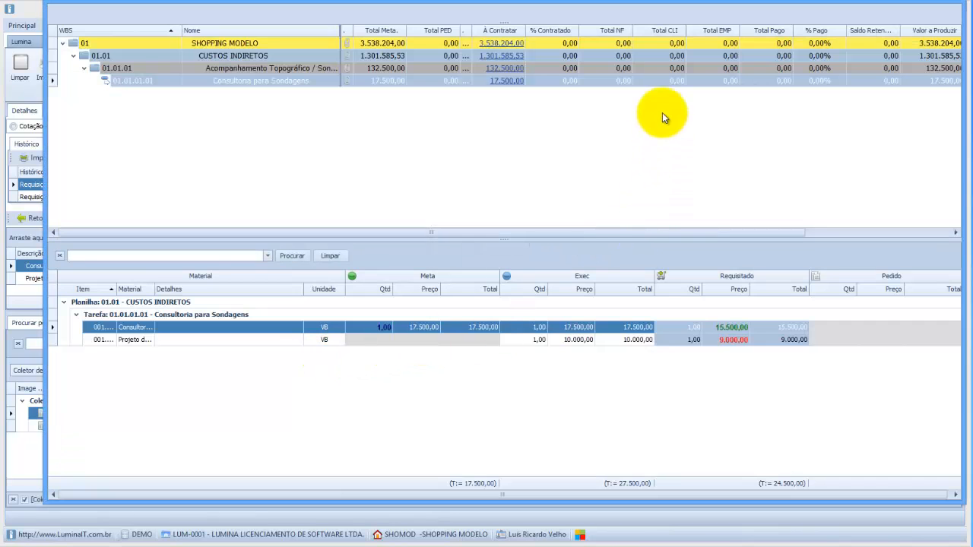
left_click_drag(633, 1, 606, 25)
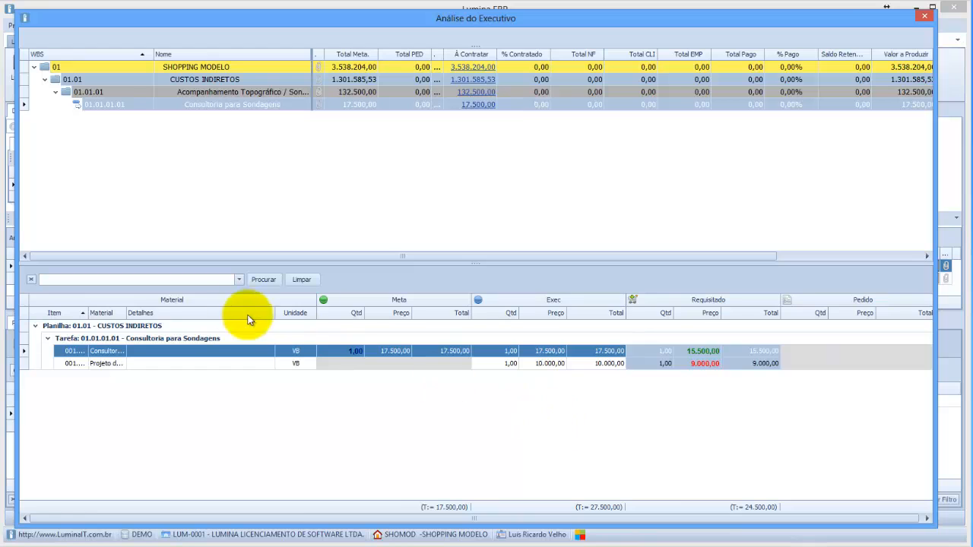
left_click_drag(127, 312, 166, 312)
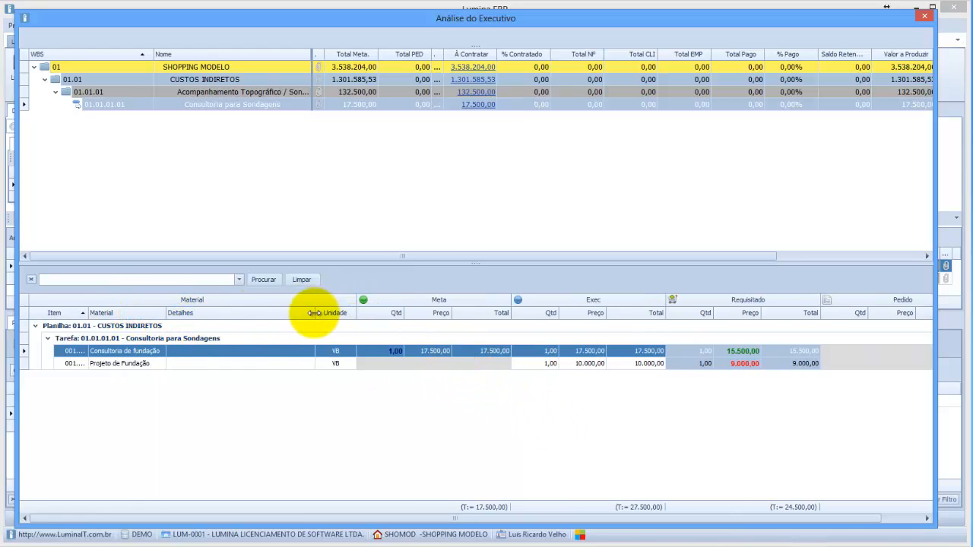
left_click_drag(314, 312, 285, 313)
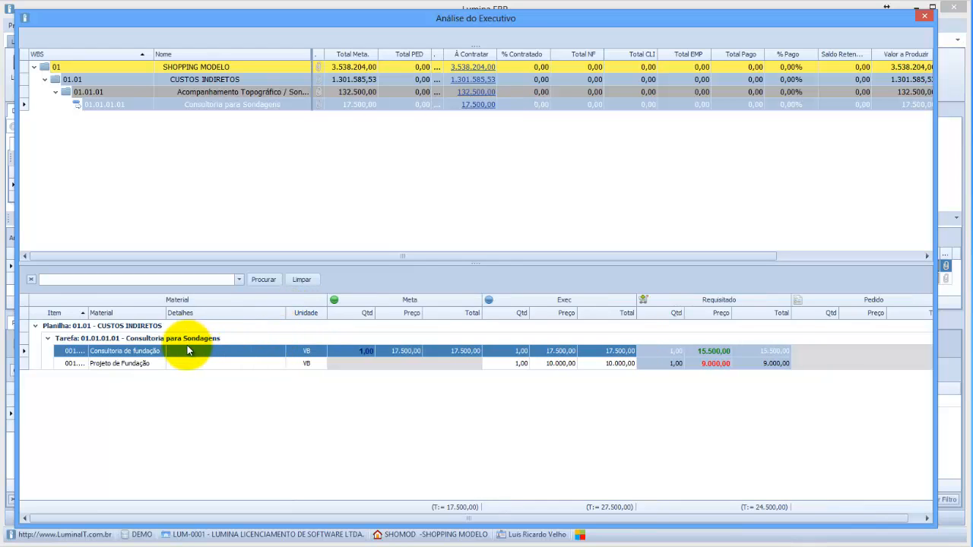